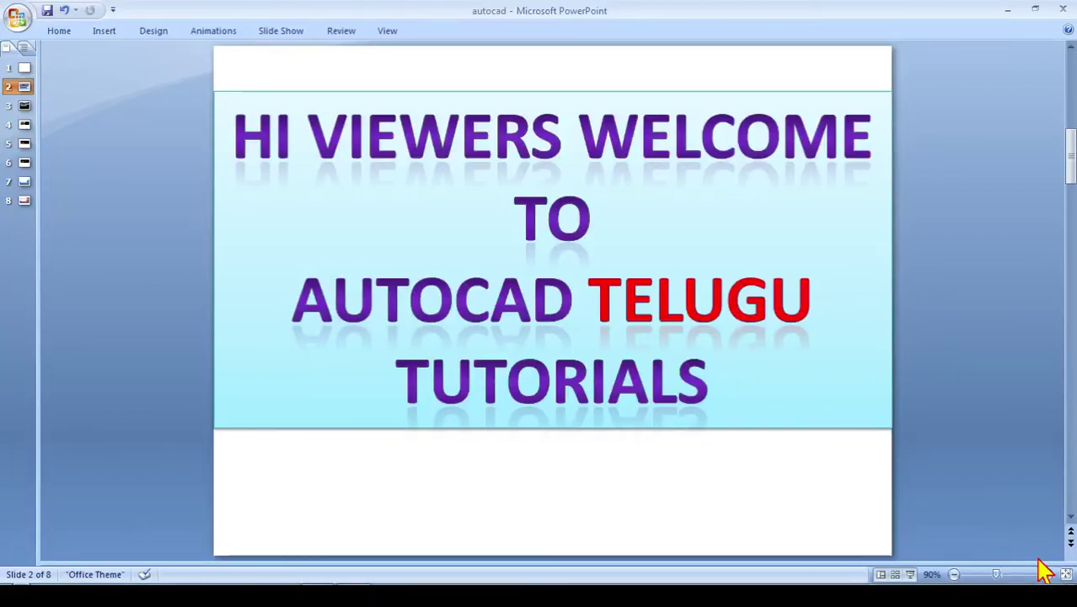
# Advance the PowerPoint deck to slide 4, which lists the five data-entry methods.
pyautogui.press('pagedown')
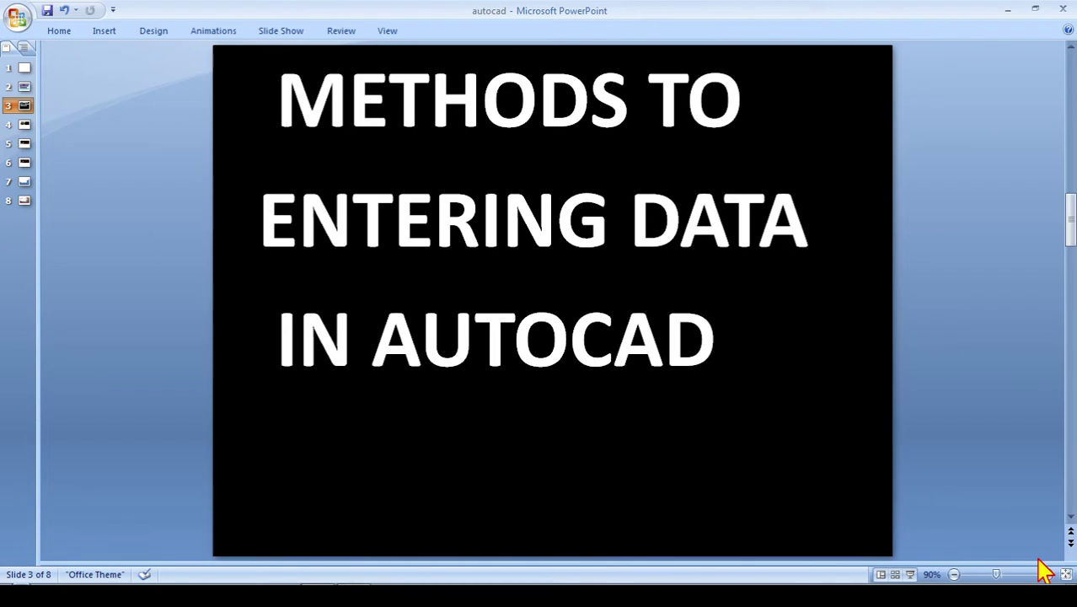
pyautogui.press('pagedown')
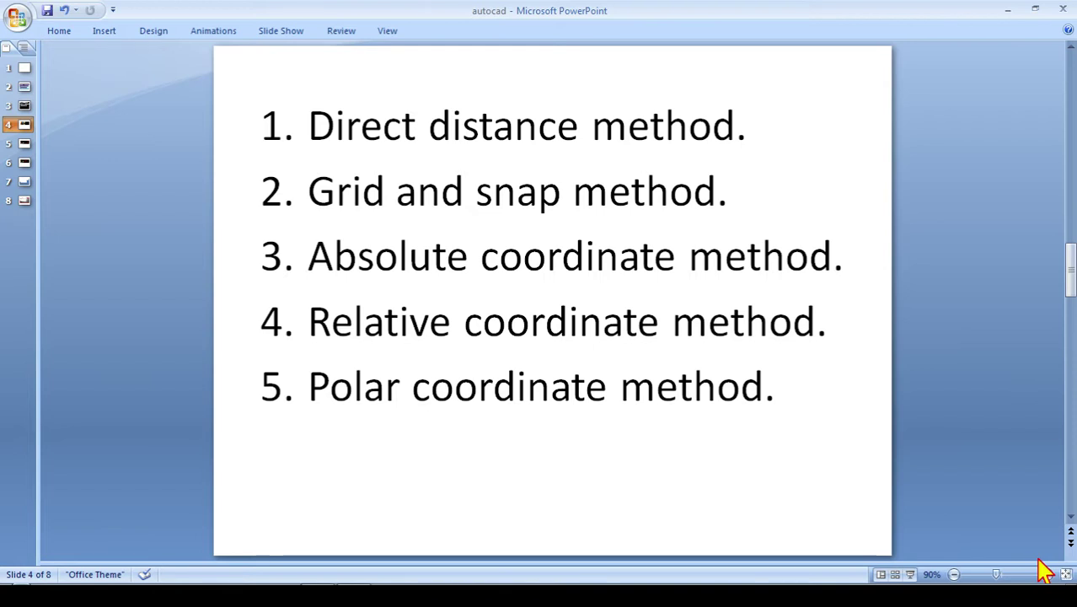
# Move to slide 5, explaining the direct distance method with the ortho (F8) and O snap (F3) notes.
pyautogui.press('pagedown')
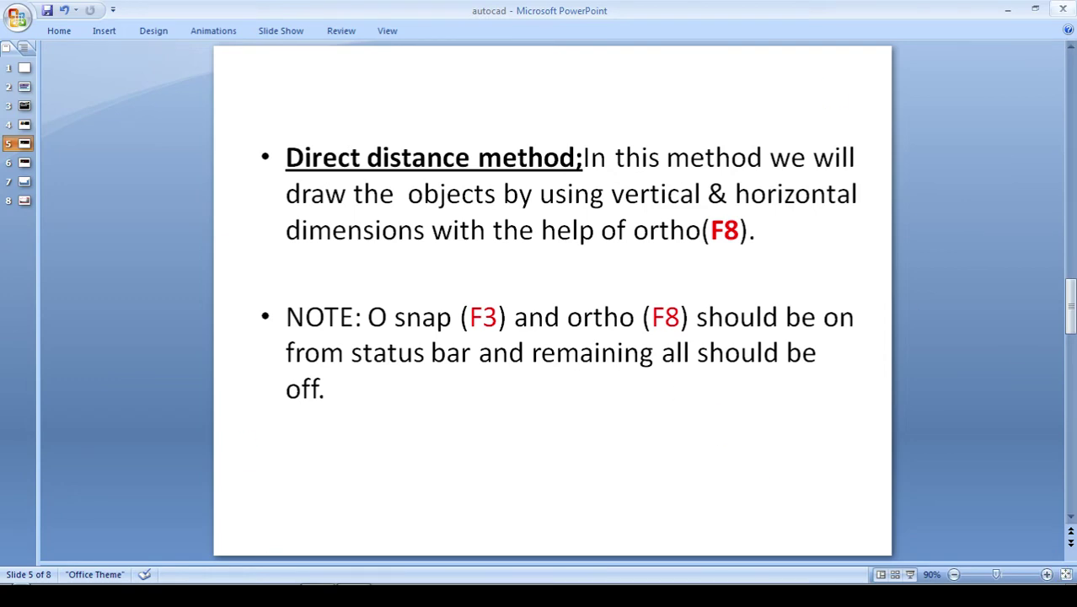
# Minimize PowerPoint and launch AutoCAD 2014 with a blank Drawing1.dwg in front.
pyautogui.click(1007, 9)
pyautogui.doubleClick(509, 192)
pyautogui.hotkey('alt', 'Tab')
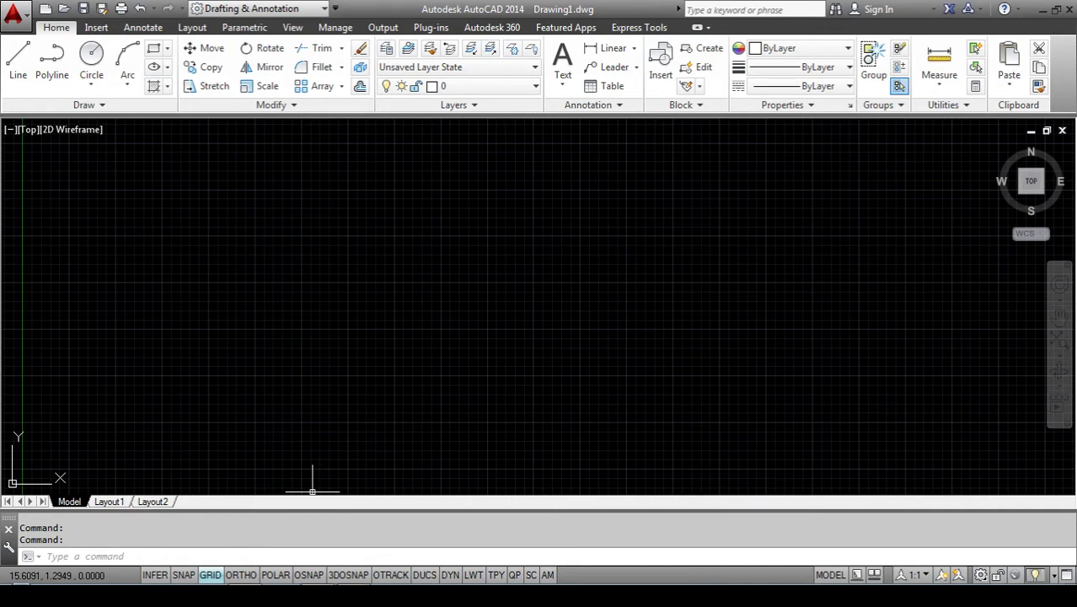
# Turn on OSNAP (F3) and ORTHO (F8), switch the grid off, and enter UN.
pyautogui.press('F3')
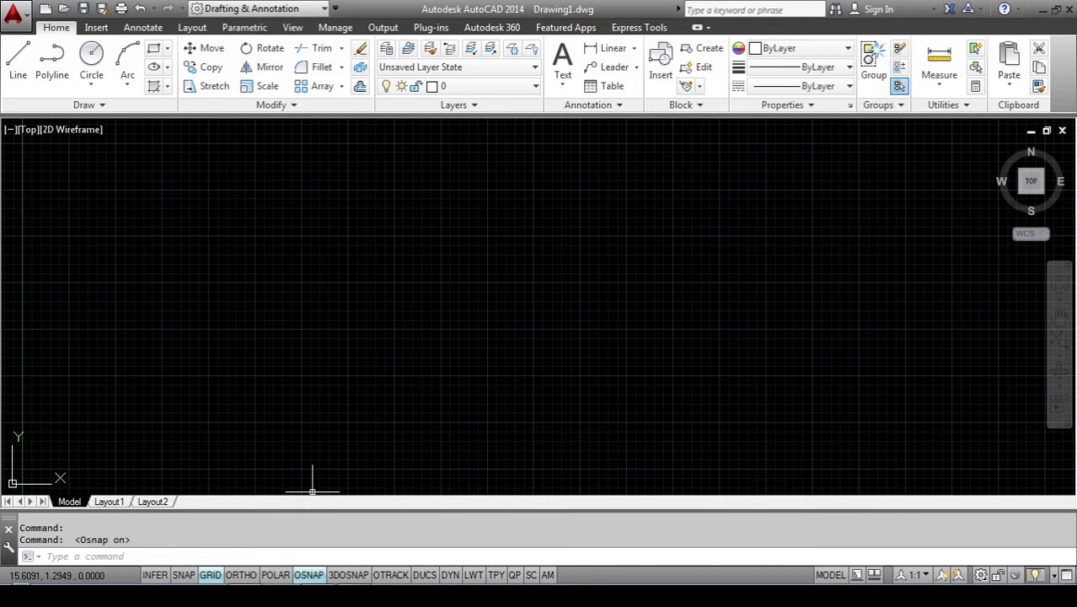
pyautogui.press('F8')
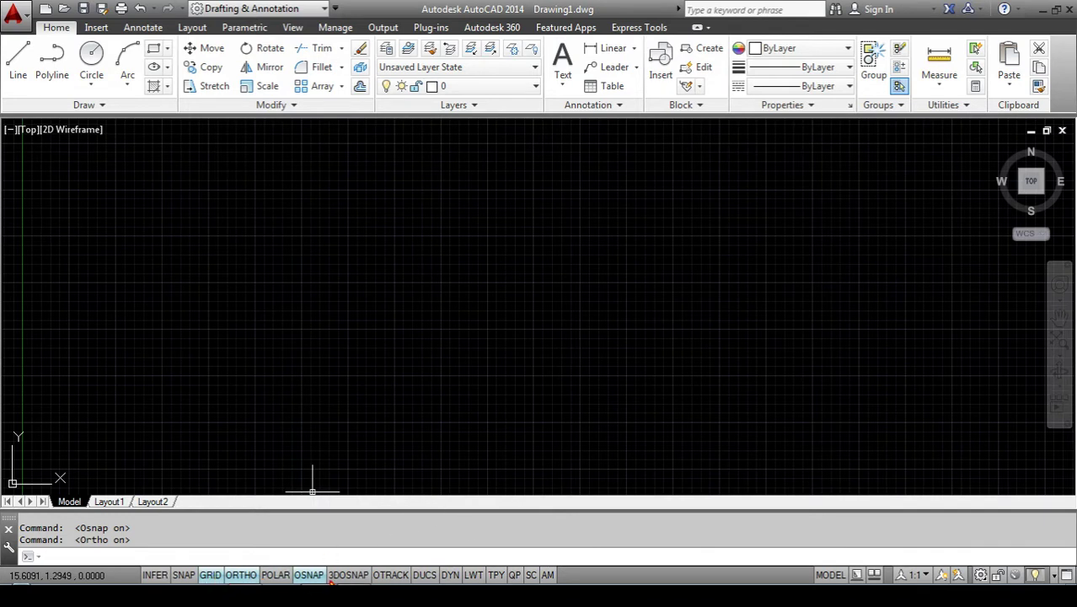
pyautogui.click(211, 574)
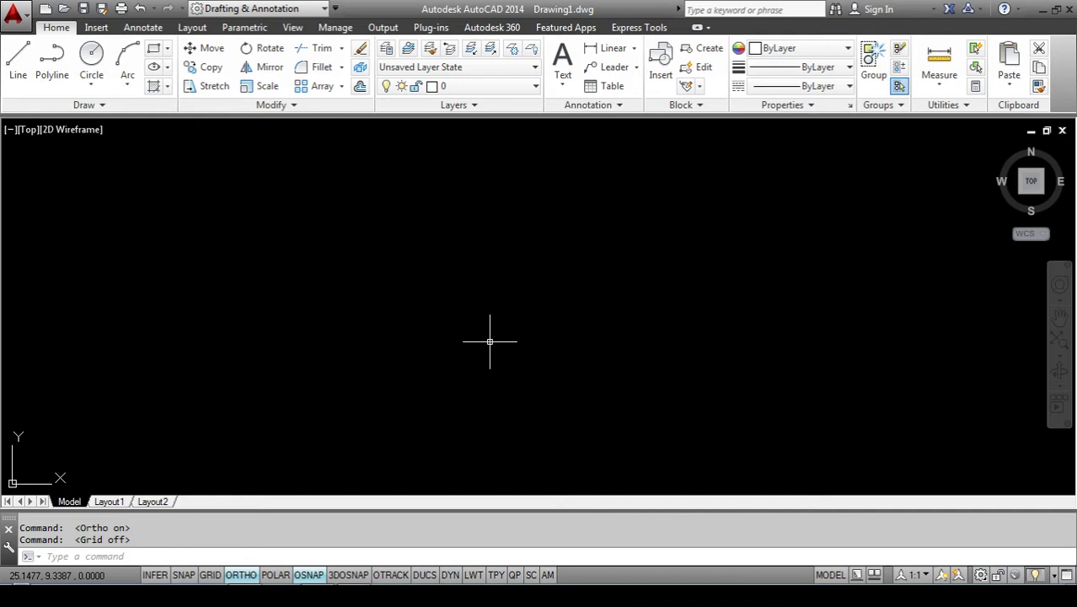
pyautogui.click(179, 555)
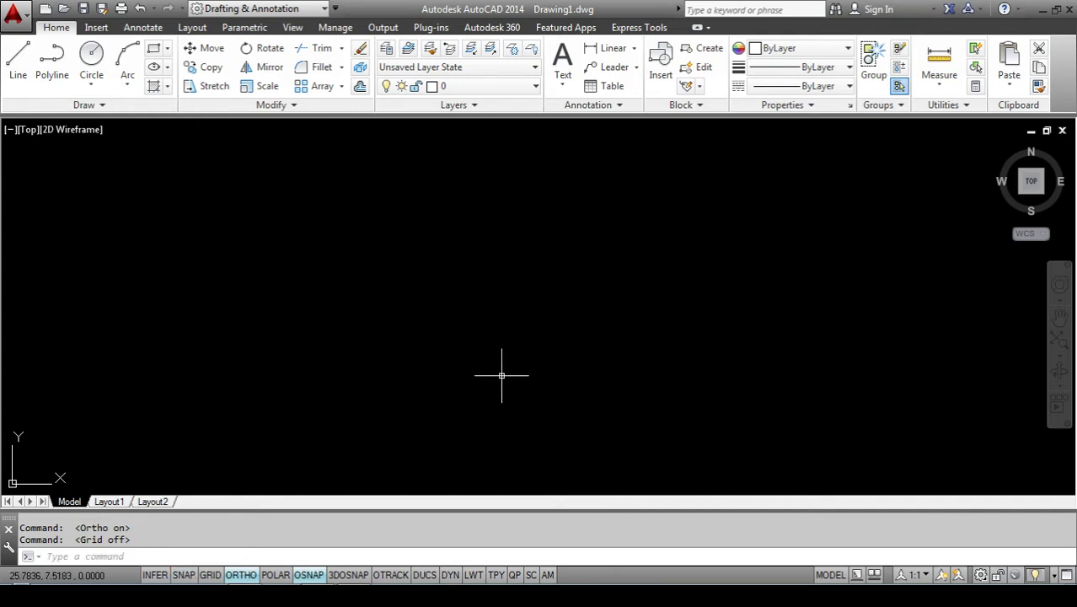
pyautogui.write('U')
pyautogui.write('N')
# Set Decimal length units with 0.000 precision and Meters as the insertion scale.
pyautogui.press('Return')
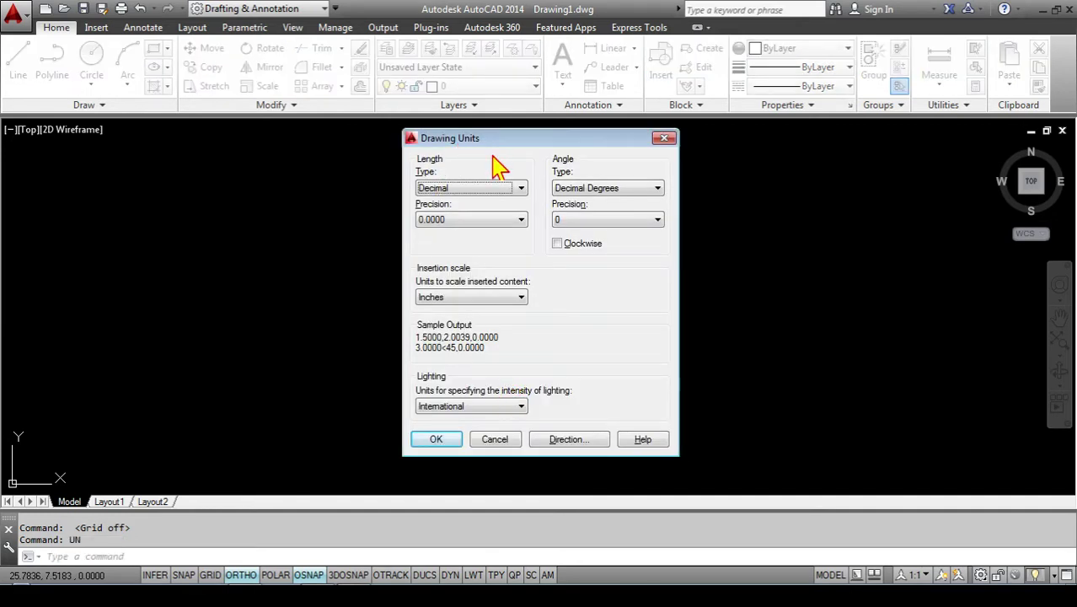
pyautogui.click(522, 192)
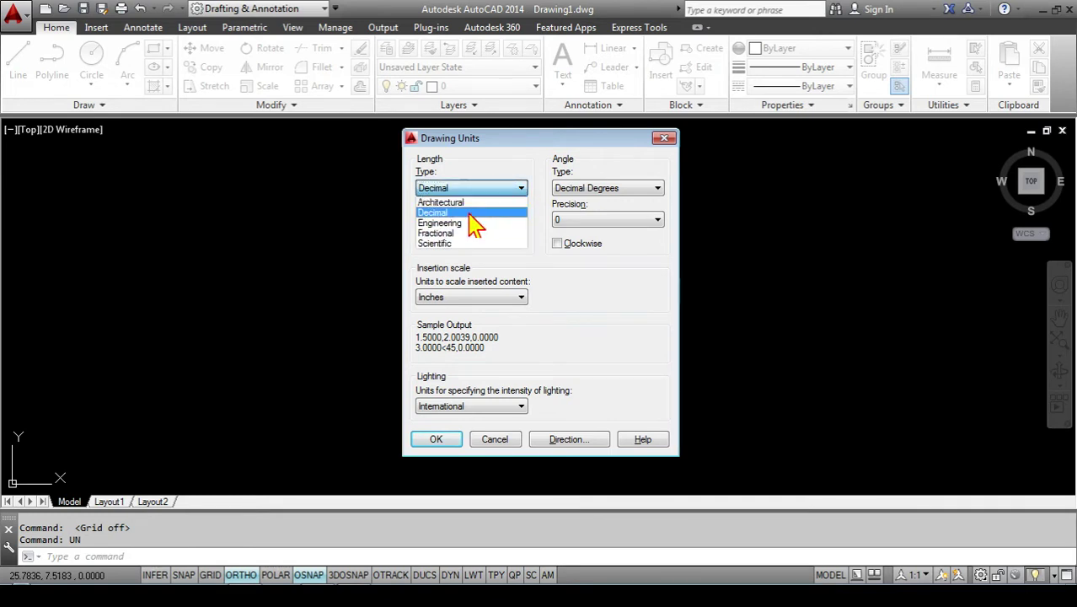
pyautogui.click(465, 210)
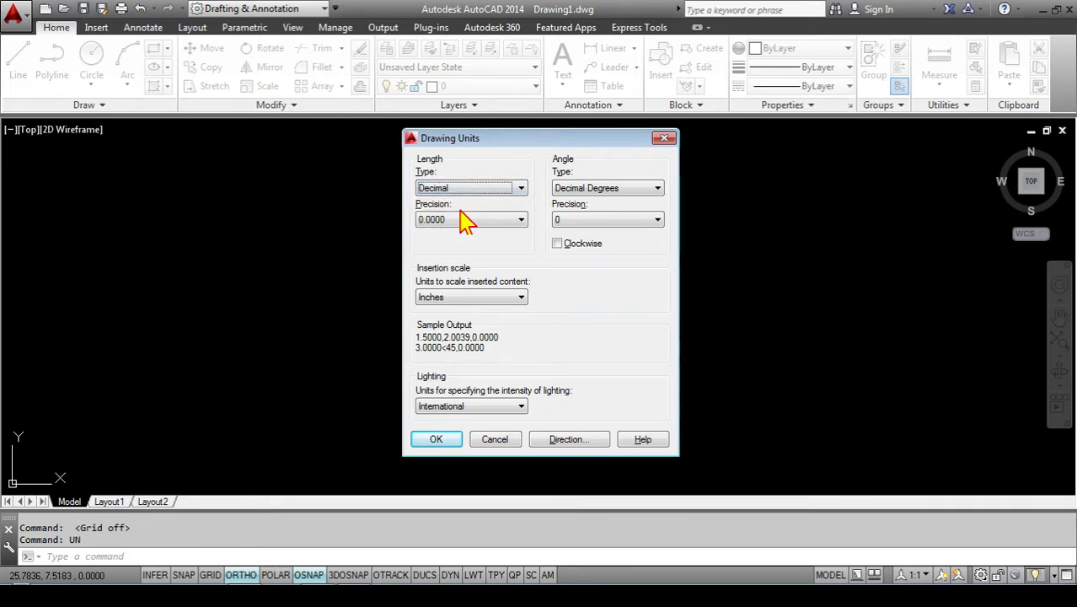
pyautogui.click(520, 220)
pyautogui.click(464, 266)
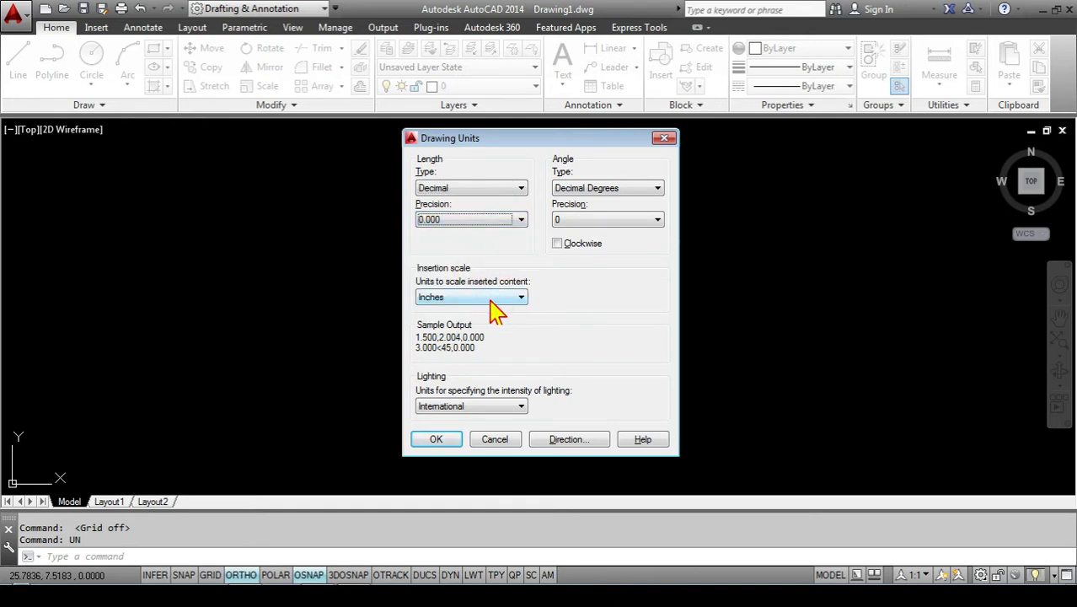
pyautogui.click(520, 299)
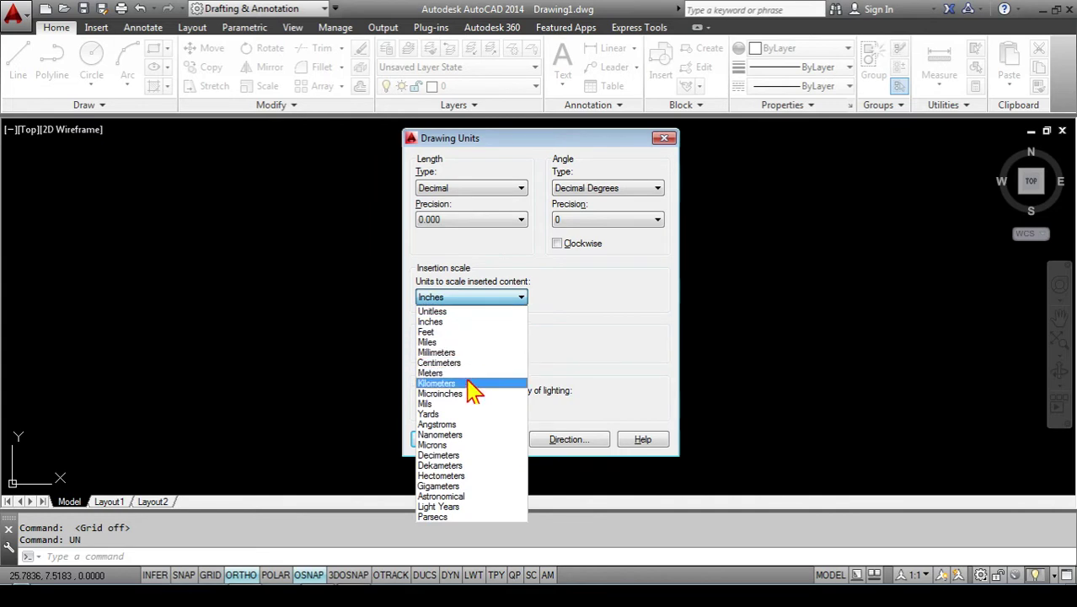
pyautogui.click(452, 373)
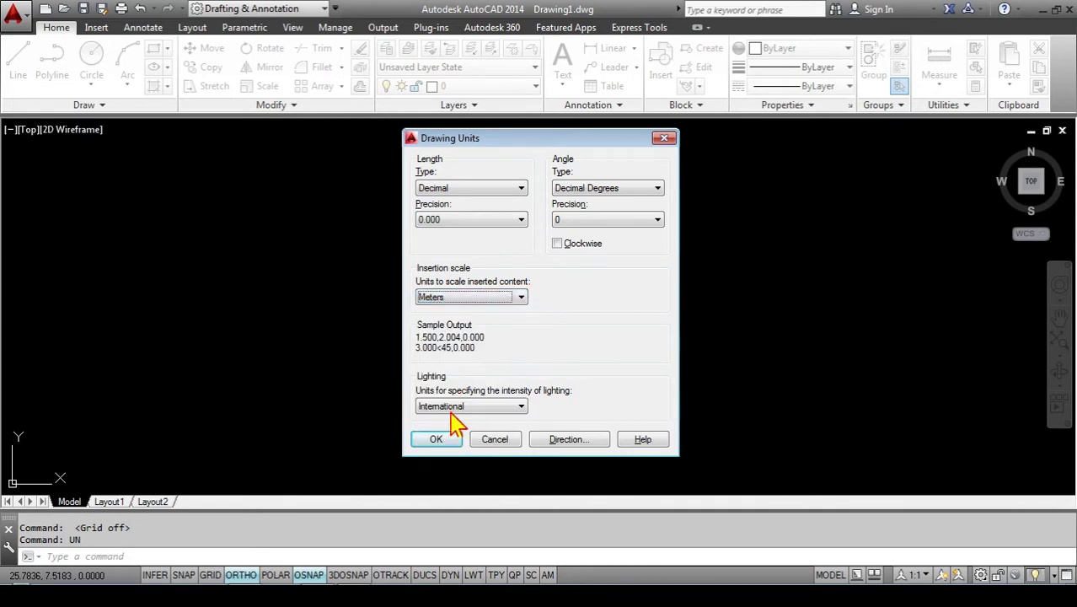
pyautogui.click(436, 439)
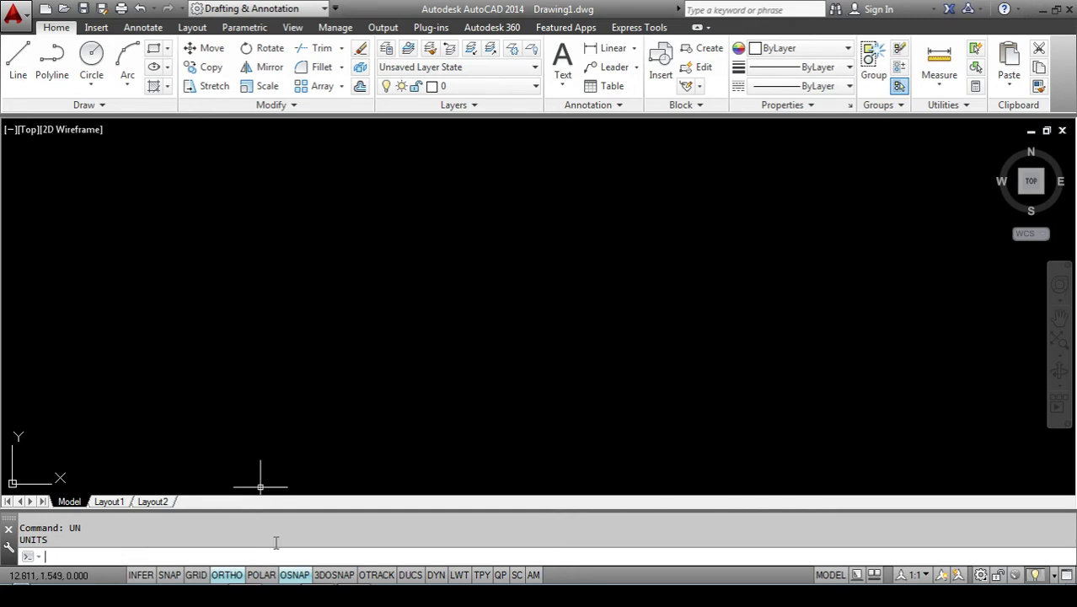
# Run LIMITS accepting 0,0 as the lower-left corner, then start ZOOM.
pyautogui.write('L')
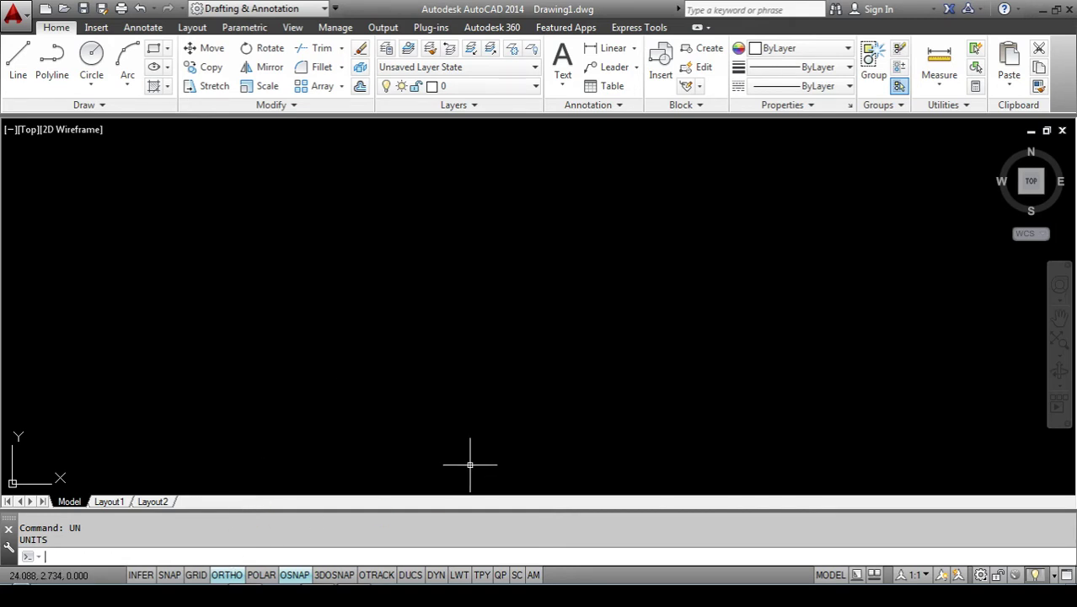
pyautogui.write('IMITS')
pyautogui.press('Return')
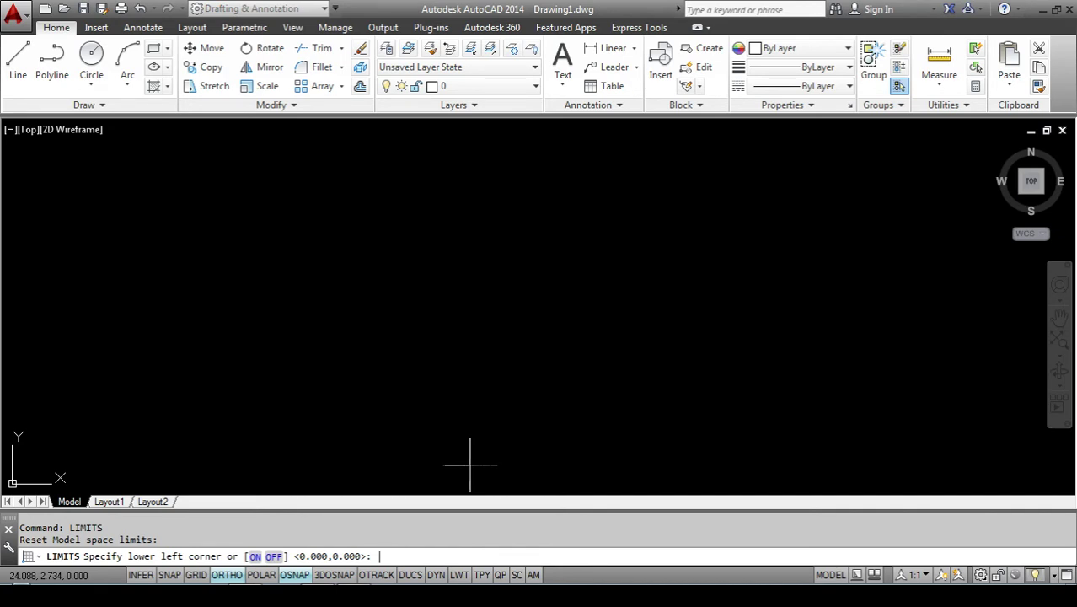
pyautogui.press('Return')
pyautogui.press('Return')
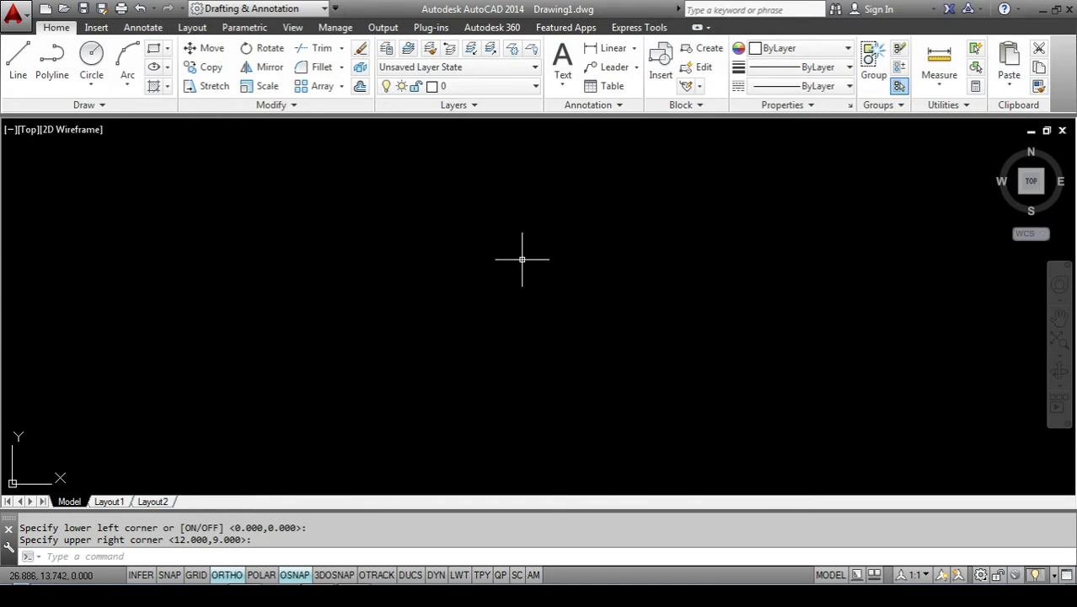
pyautogui.write('Z')
pyautogui.press('Return')
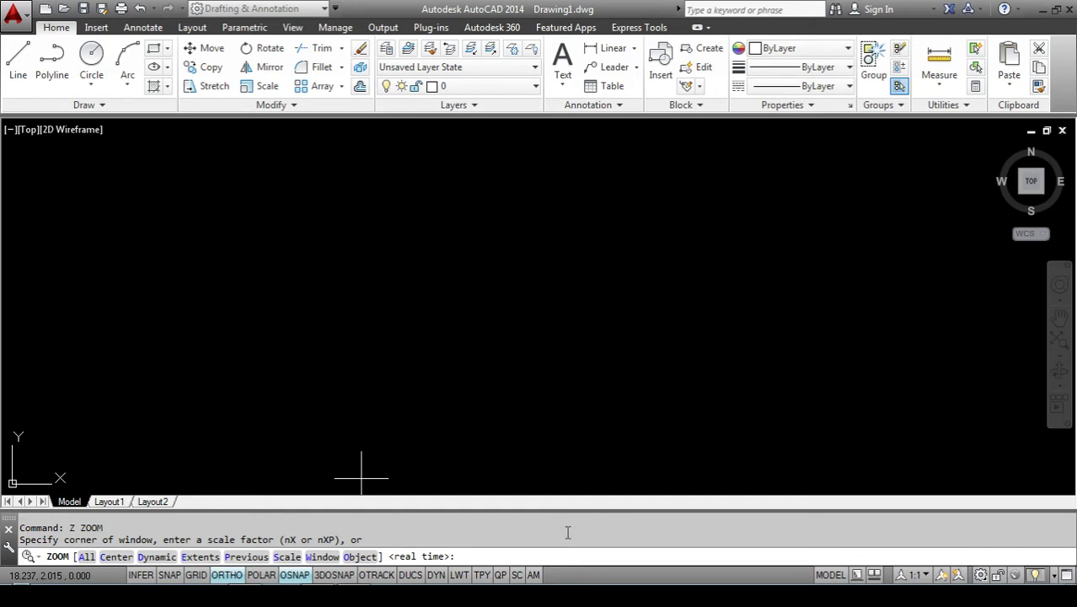
# Zoom All to show the full drawing limits, then start the LINE command.
pyautogui.write('A')
pyautogui.press('Return')
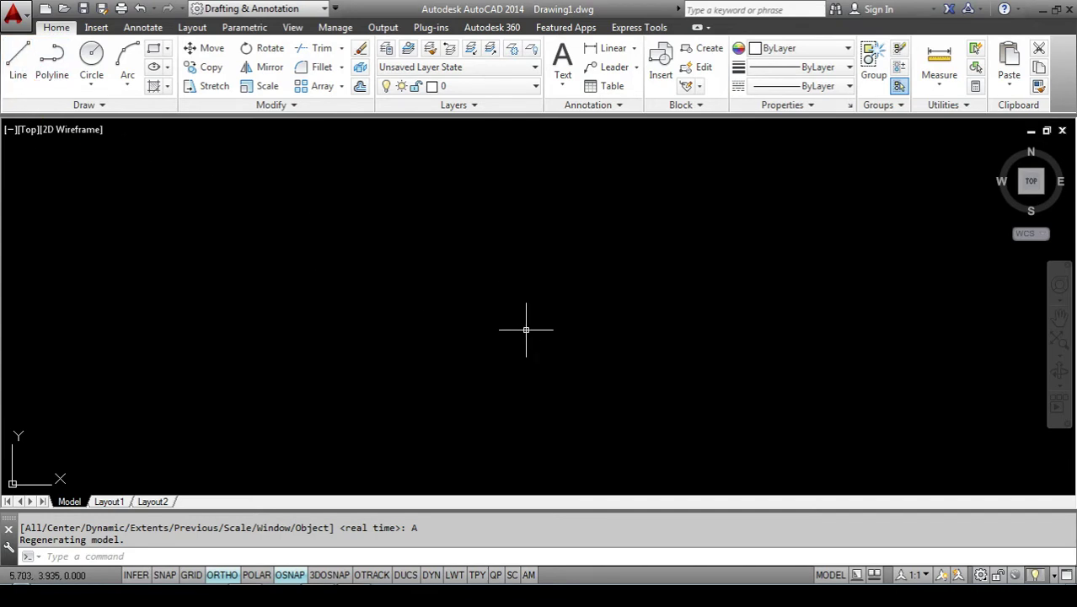
pyautogui.write('L')
pyautogui.press('Return')
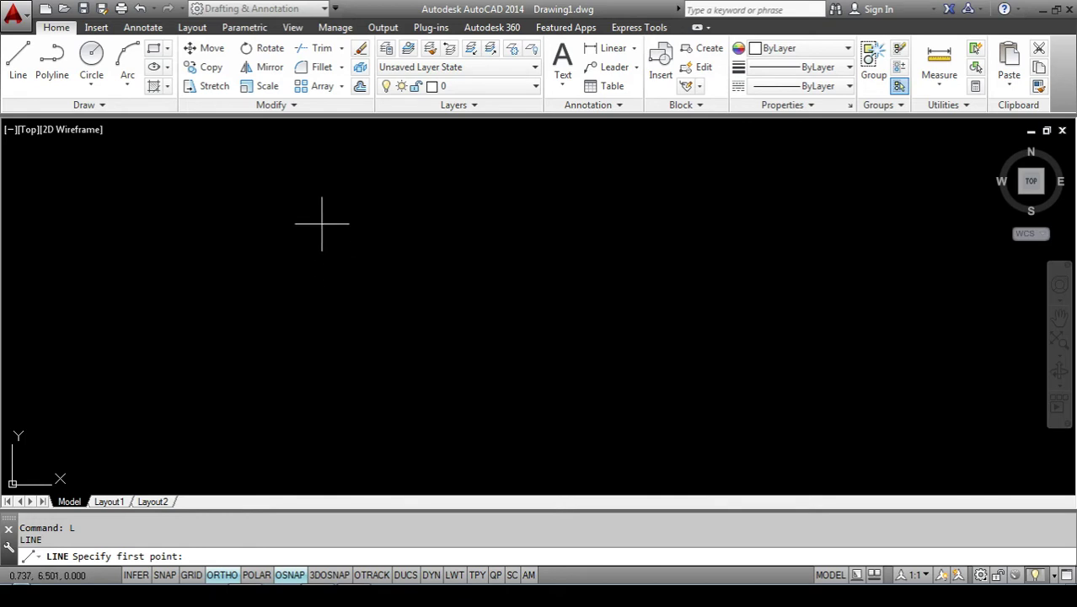
# Draw a 10-unit horizontal line starting left of centre in the upper drawing area.
pyautogui.click(326, 251)
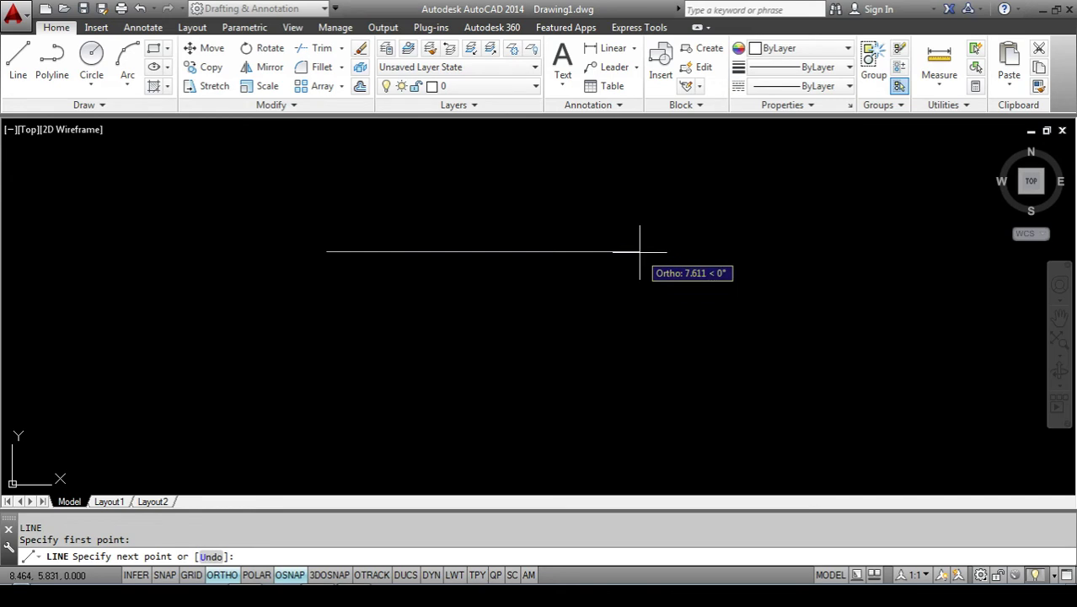
pyautogui.write('1')
pyautogui.write('0')
pyautogui.press('Return')
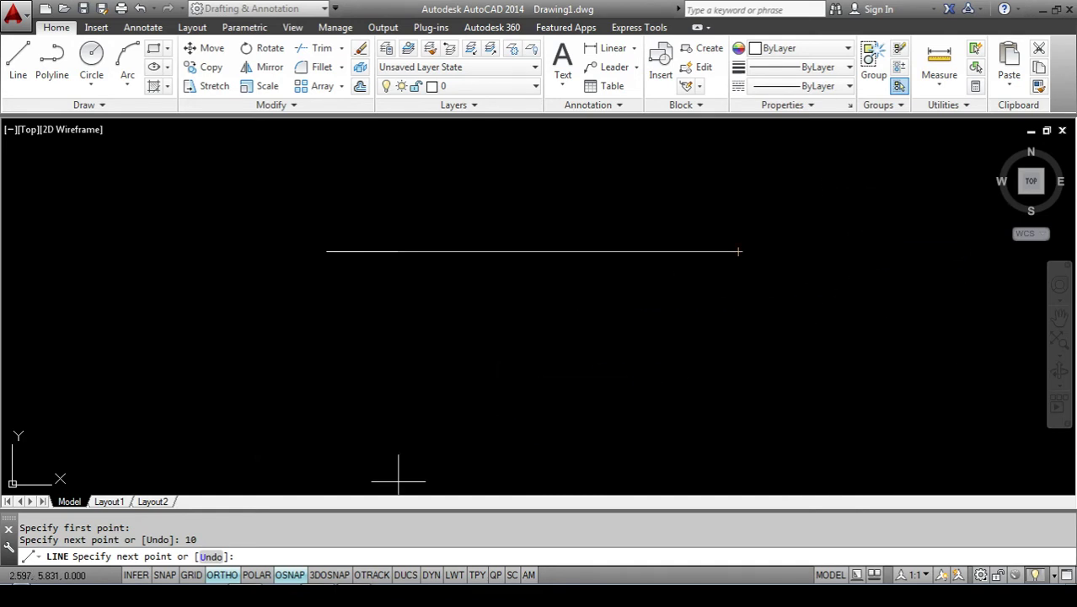
# With ortho off, draw a freehand eight-corner outline below the first line.
pyautogui.click(224, 575)
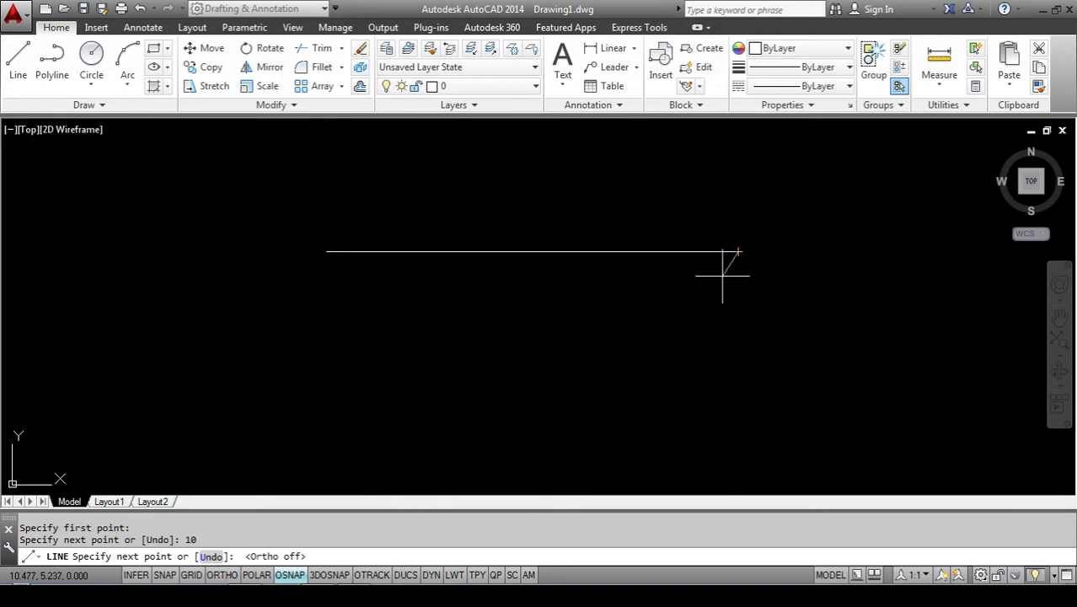
pyautogui.click(551, 312)
pyautogui.click(699, 400)
pyautogui.click(749, 307)
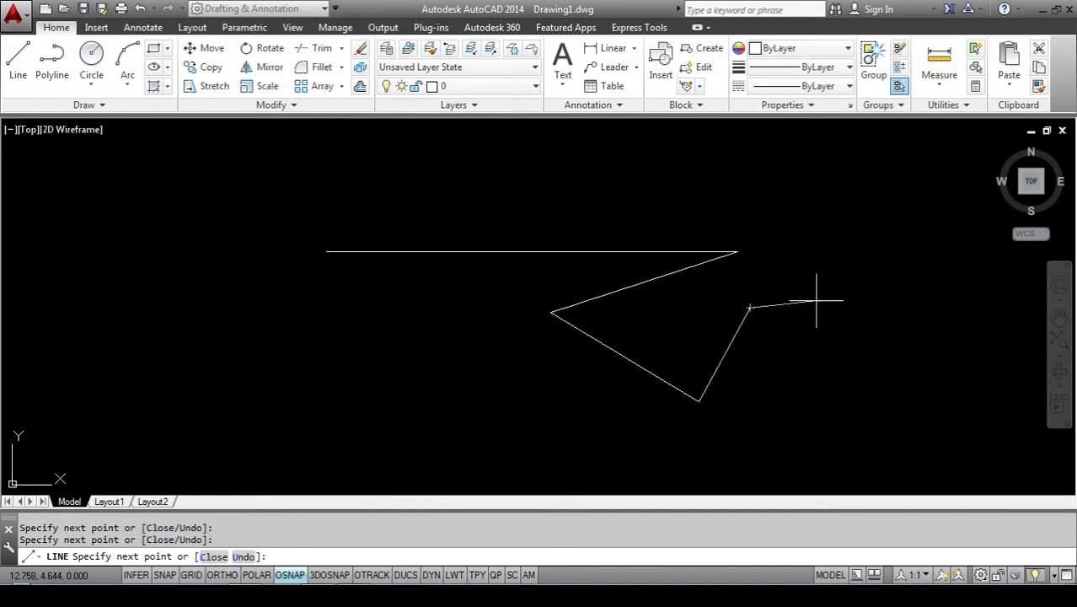
pyautogui.click(852, 344)
pyautogui.click(837, 449)
pyautogui.click(637, 446)
pyautogui.click(528, 392)
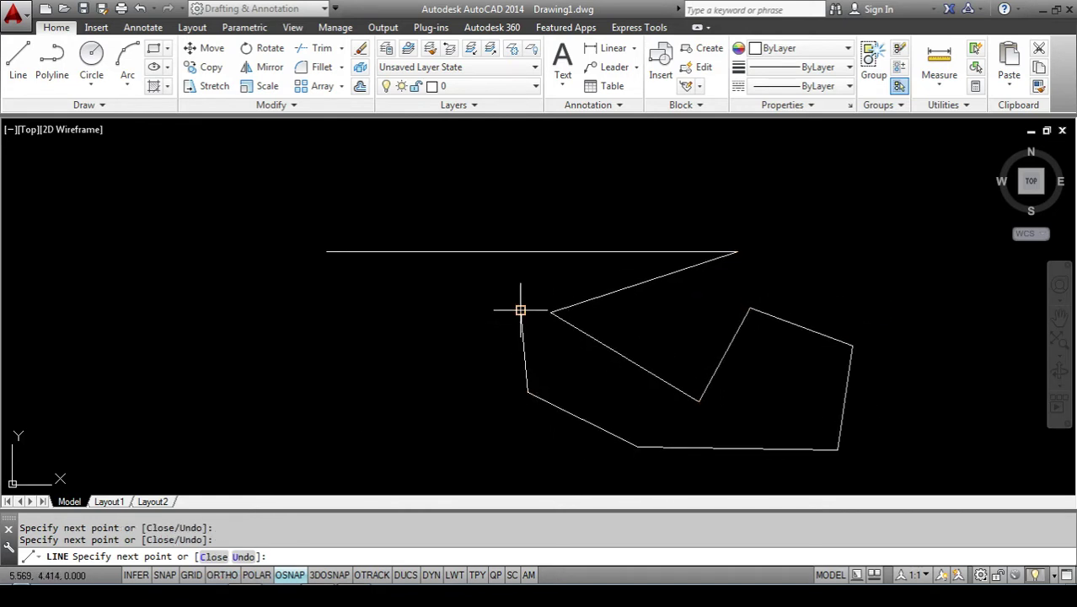
pyautogui.click(520, 310)
# With ortho back on, add horizontal and vertical lines at the upper right, then start ERASE.
pyautogui.click(224, 576)
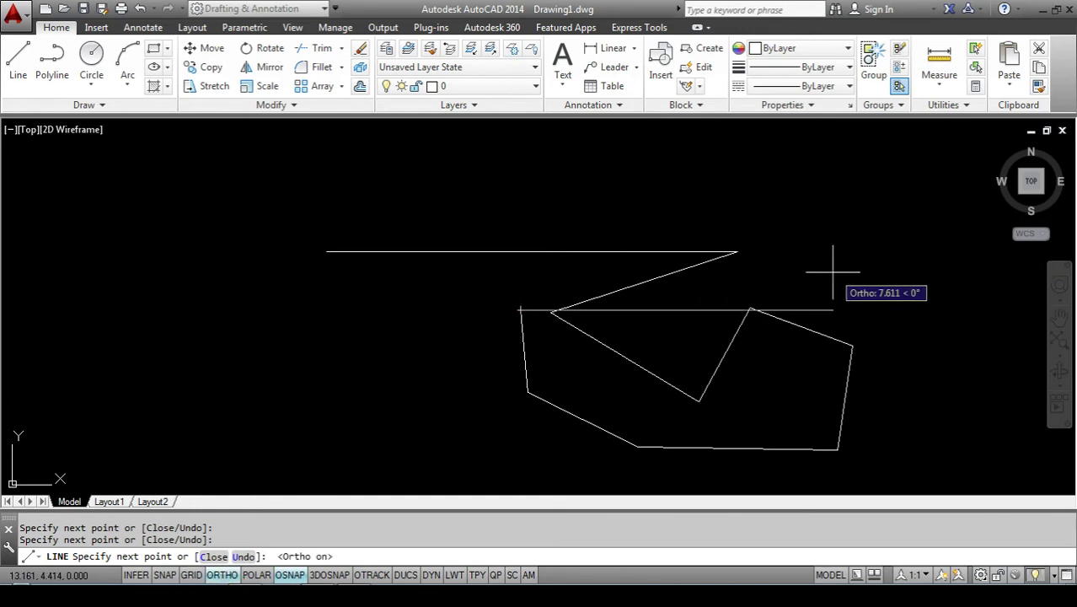
pyautogui.click(832, 310)
pyautogui.click(832, 157)
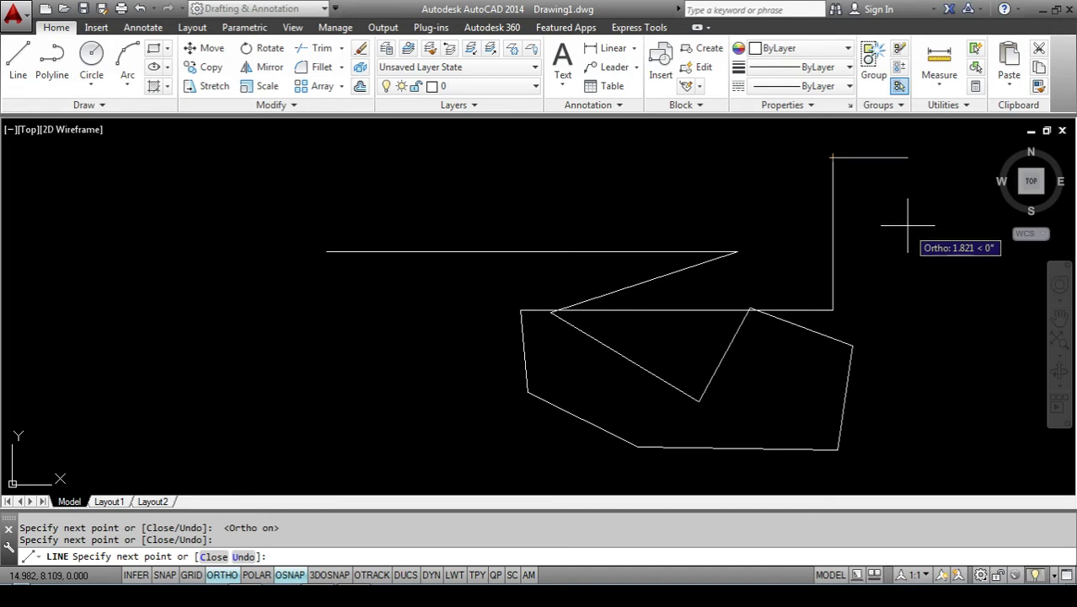
pyautogui.click(924, 202)
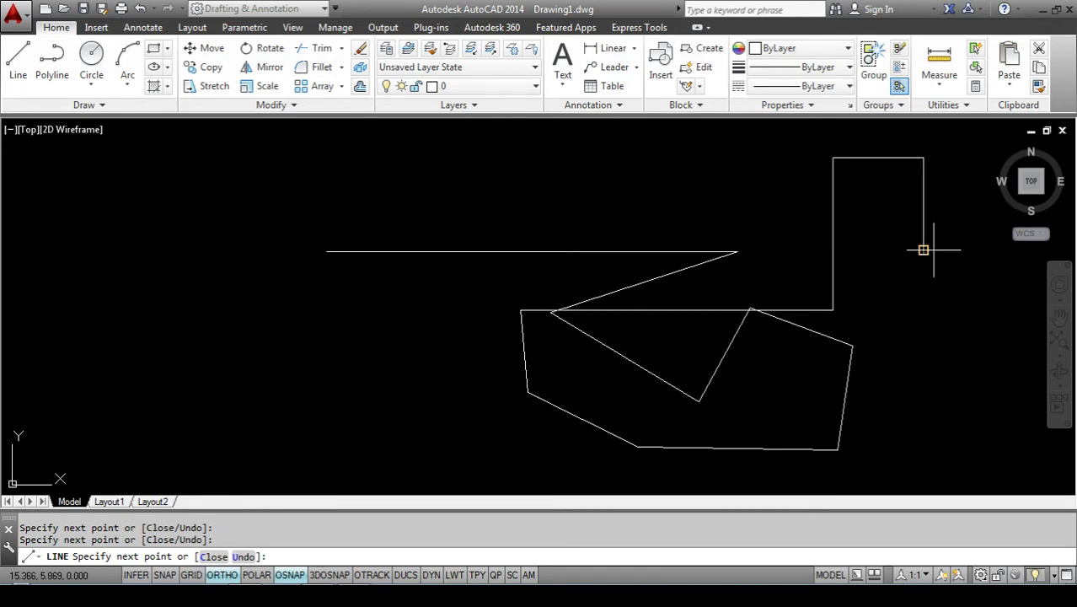
pyautogui.click(933, 249)
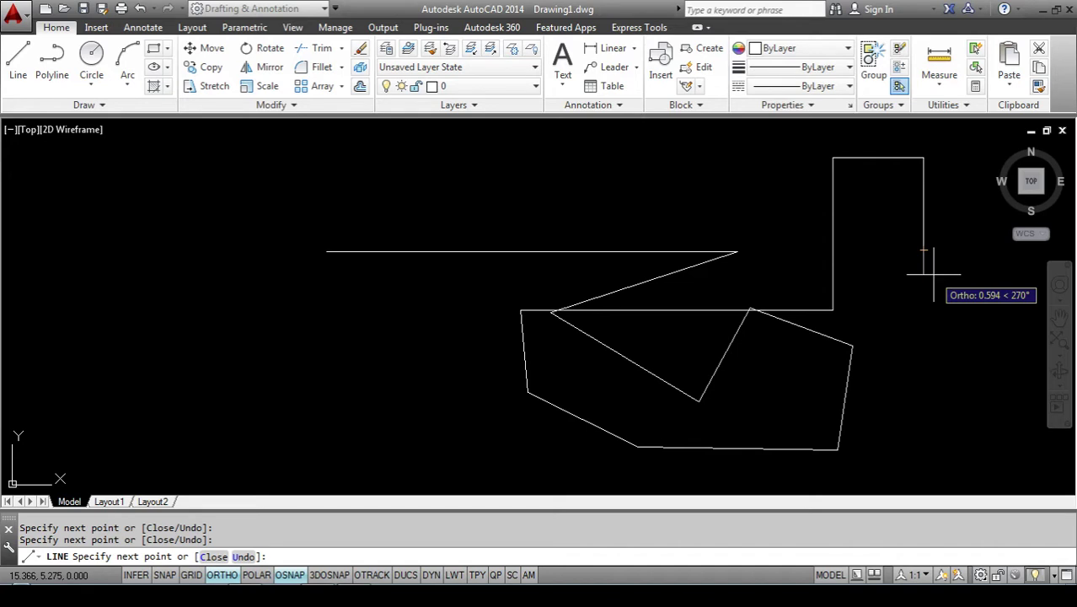
pyautogui.press('Escape')
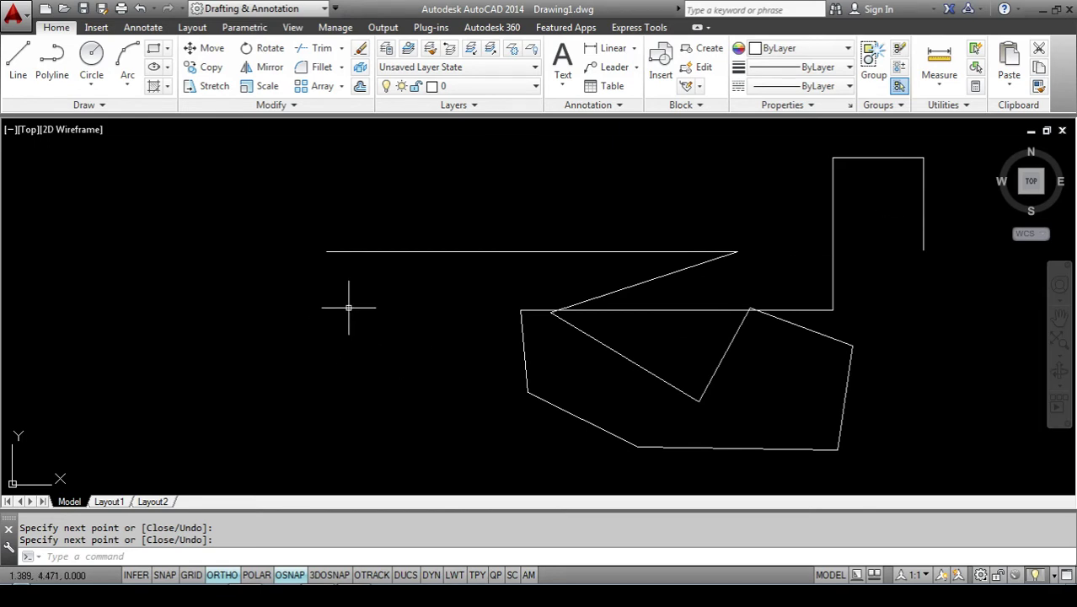
pyautogui.write('E')
pyautogui.press('Return')
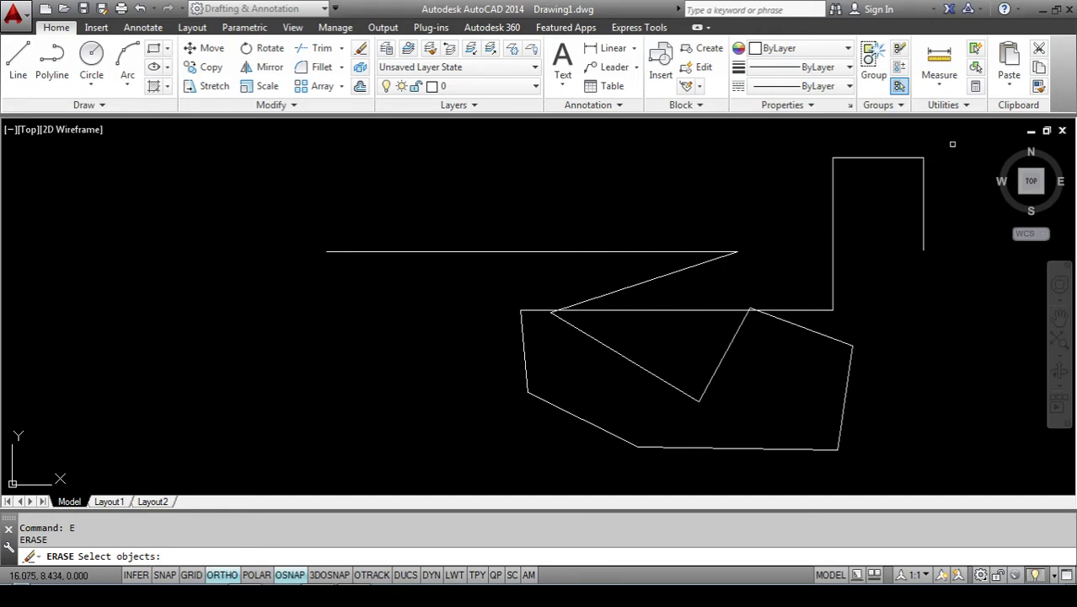
# Select all 13 objects with a crossing window and erase them.
pyautogui.click(952, 142)
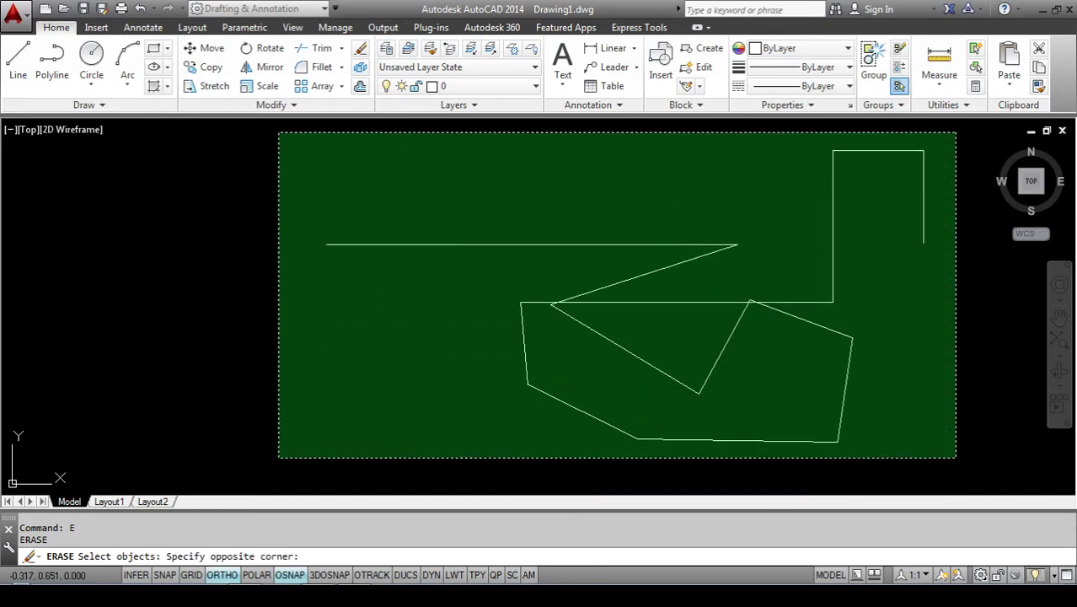
pyautogui.click(278, 458)
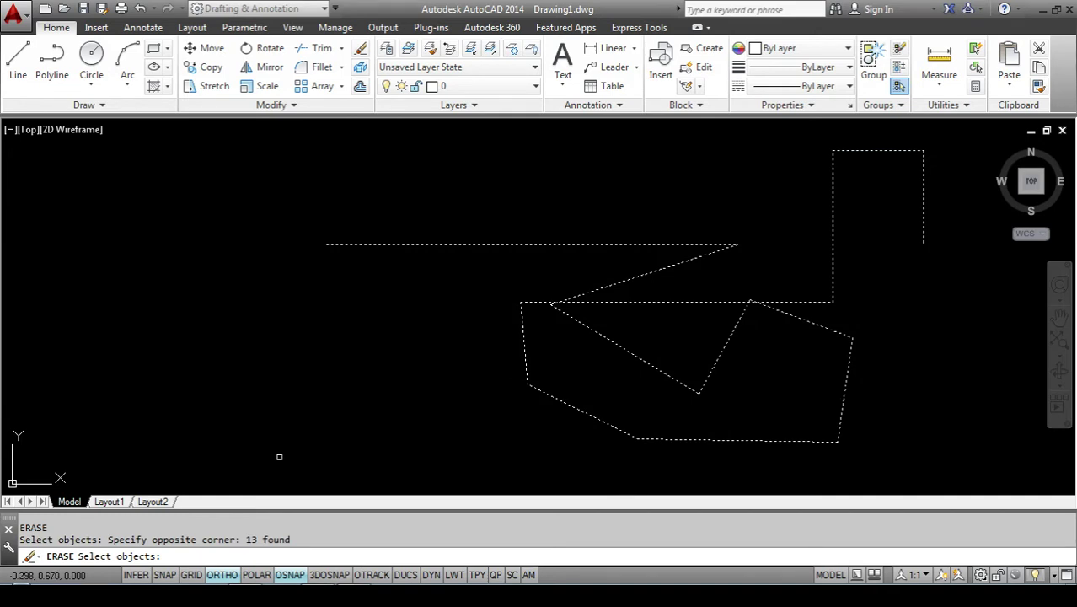
pyautogui.press('Return')
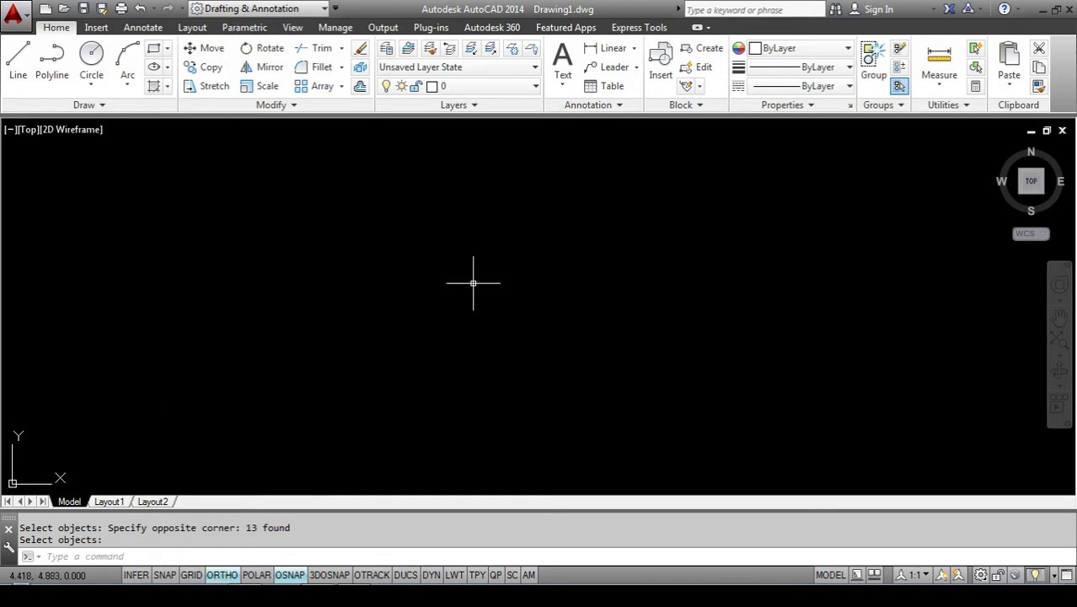
# Draw a closed 10-by-10 square with LINE from a picked corner, closing it with C.
pyautogui.write('l')
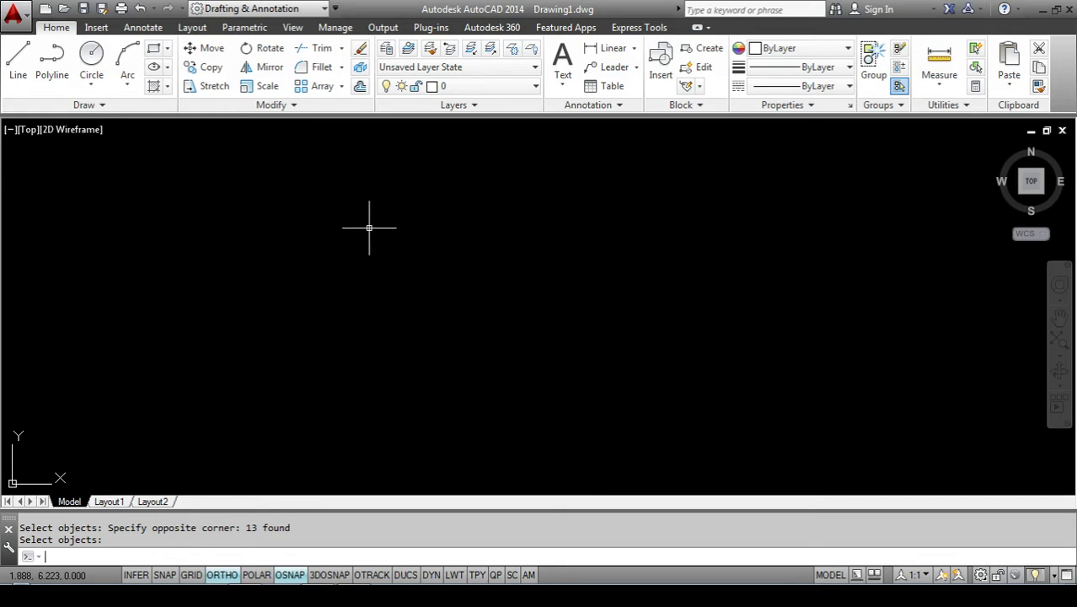
pyautogui.press('Return')
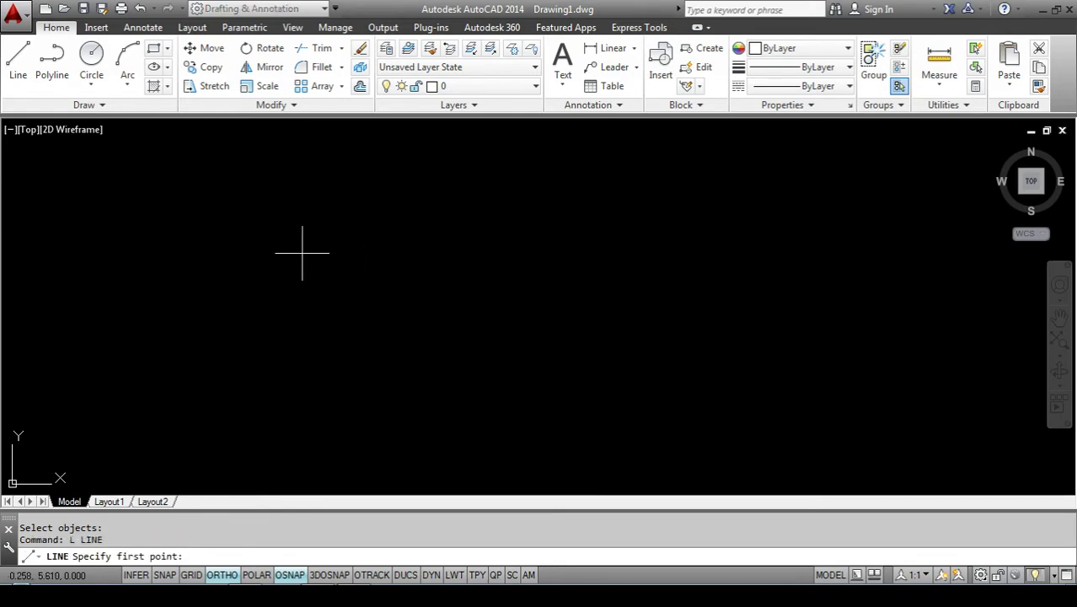
pyautogui.click(306, 236)
pyautogui.write('10')
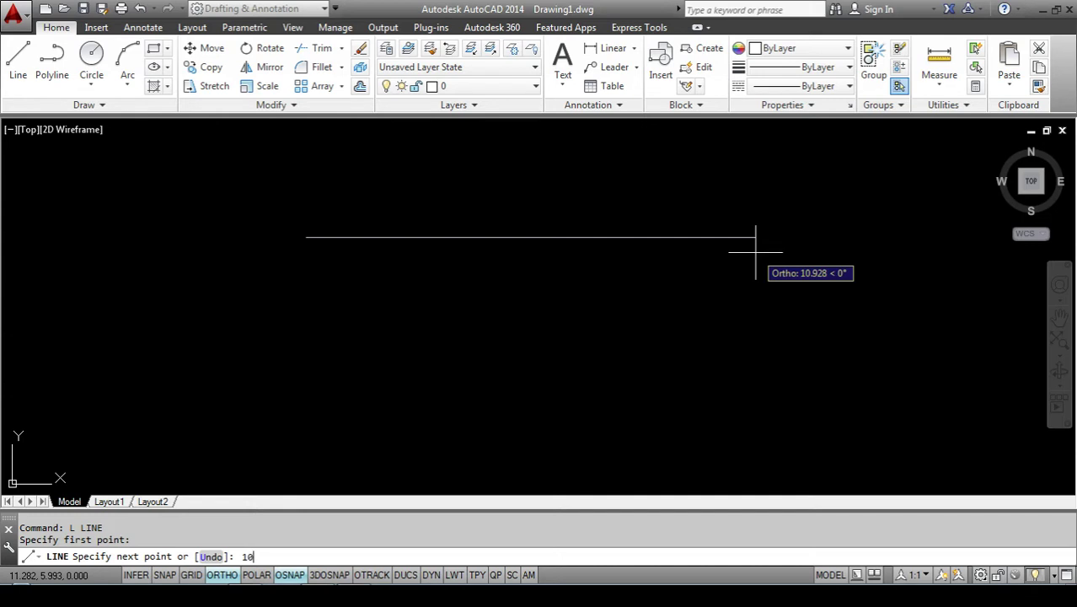
pyautogui.press('Return')
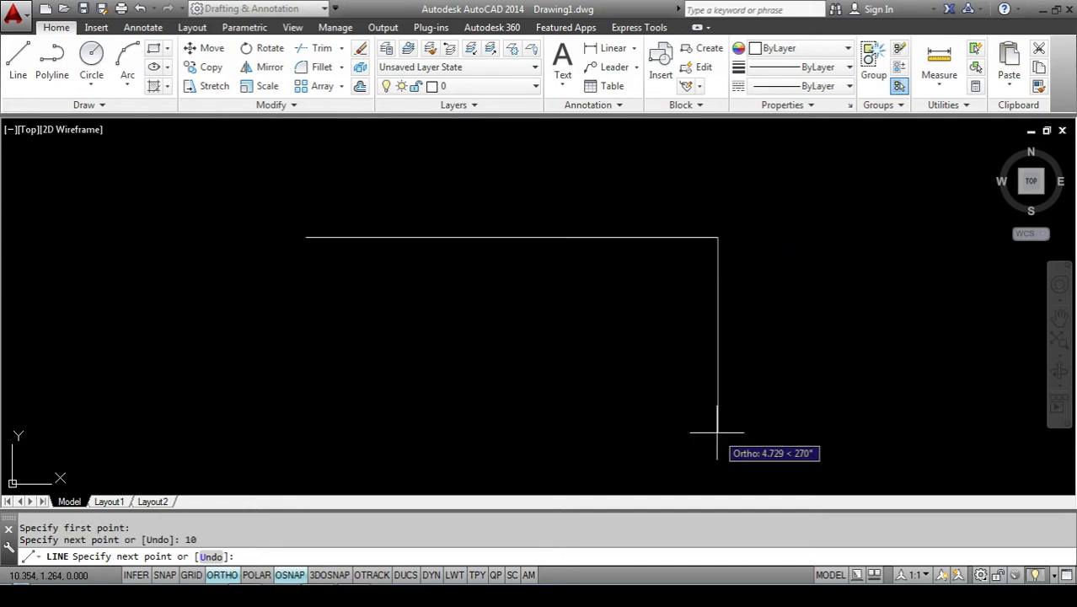
pyautogui.write('10')
pyautogui.press('Return')
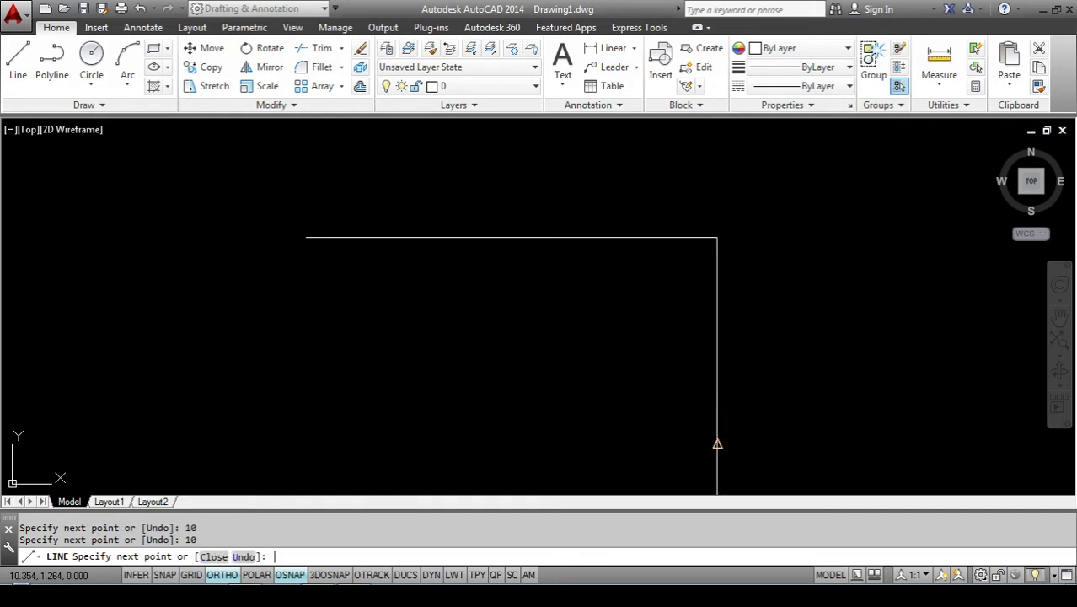
pyautogui.scroll(-3, 702, 362)
pyautogui.write('10')
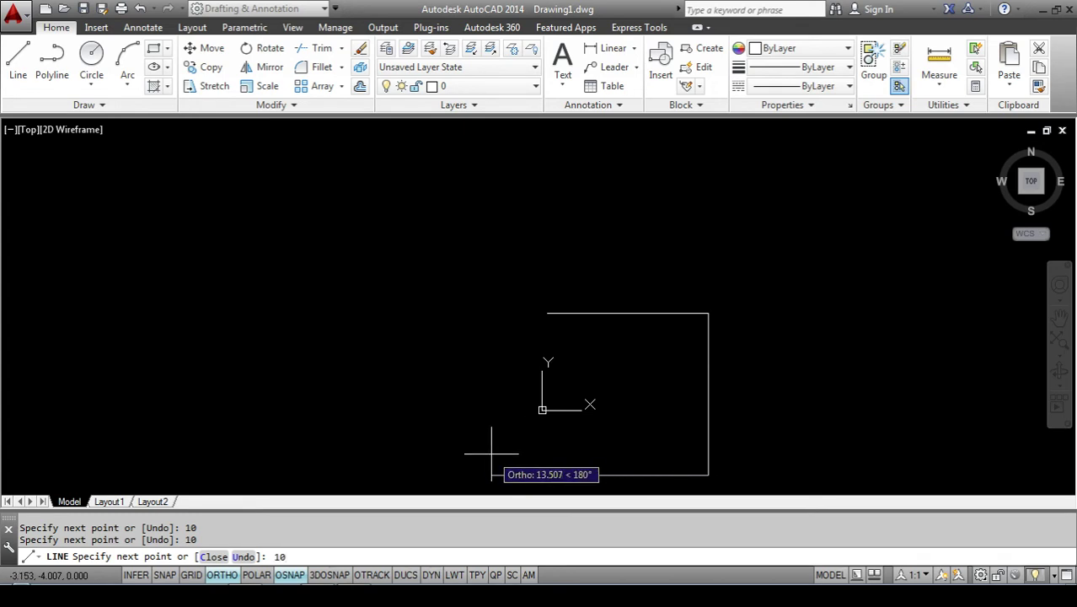
pyautogui.press('Return')
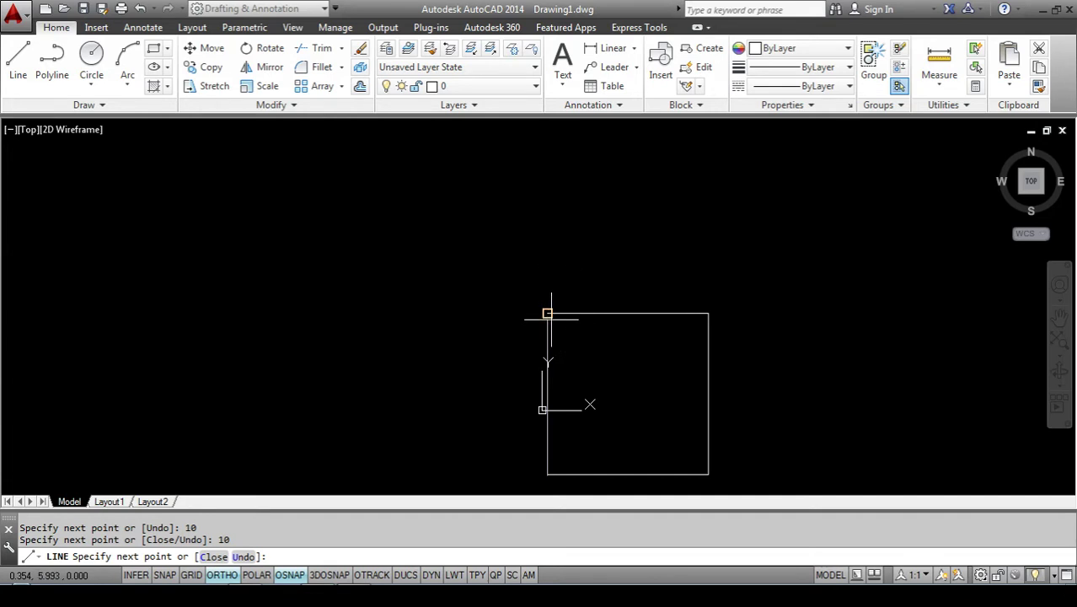
pyautogui.write('c')
pyautogui.press('Return')
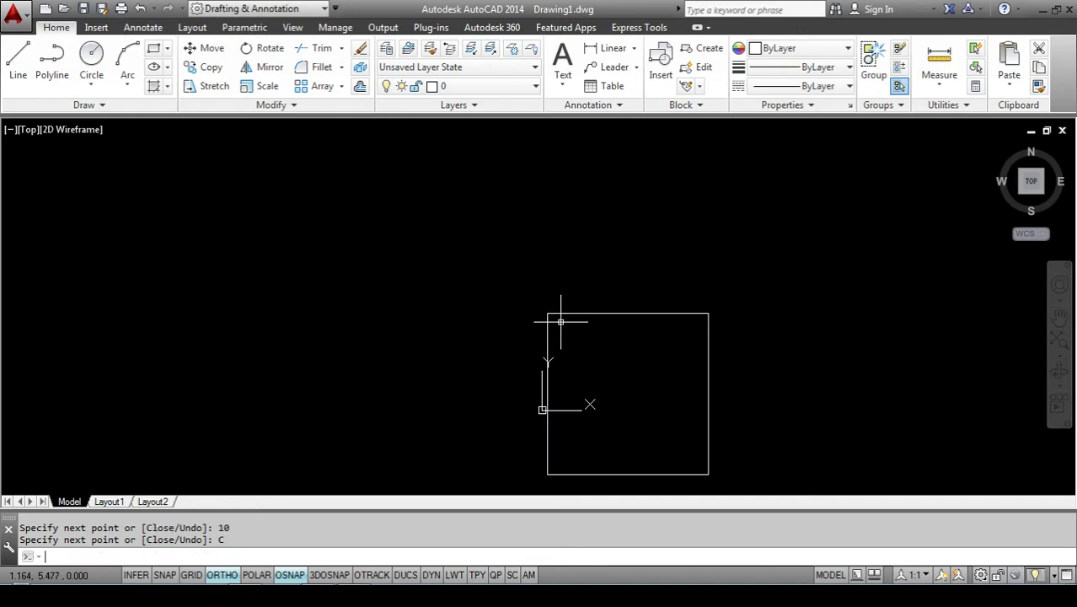
# Set UCSICON to Noorigin so the axis icon sits in the lower-left corner.
pyautogui.scroll(5, 666, 442)
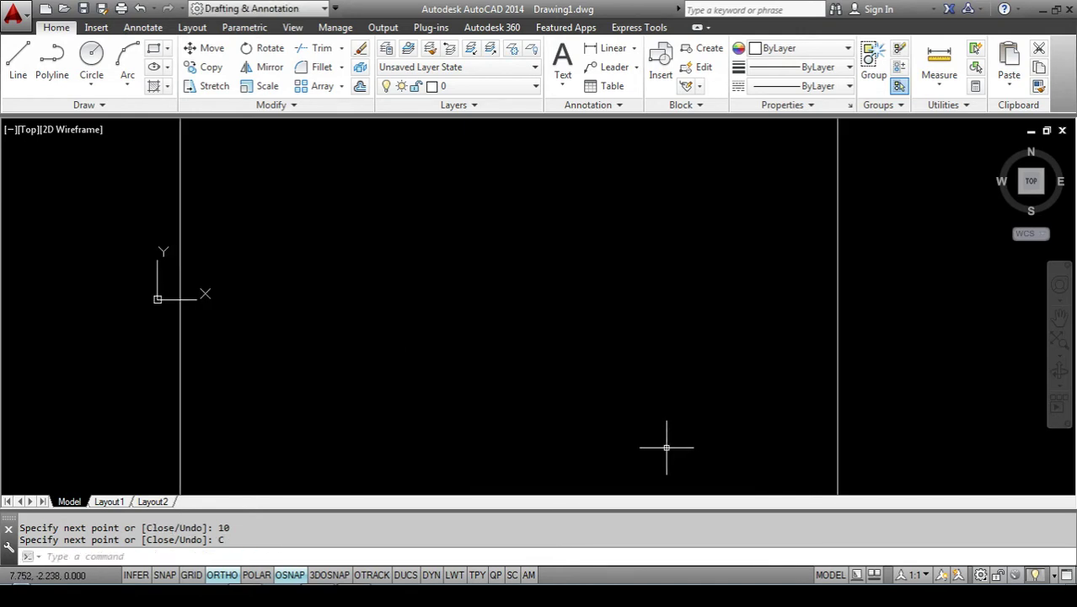
pyautogui.scroll(-4, 661, 438)
pyautogui.scroll(-2, 655, 364)
pyautogui.scroll(-2, 656, 364)
pyautogui.scroll(2, 639, 440)
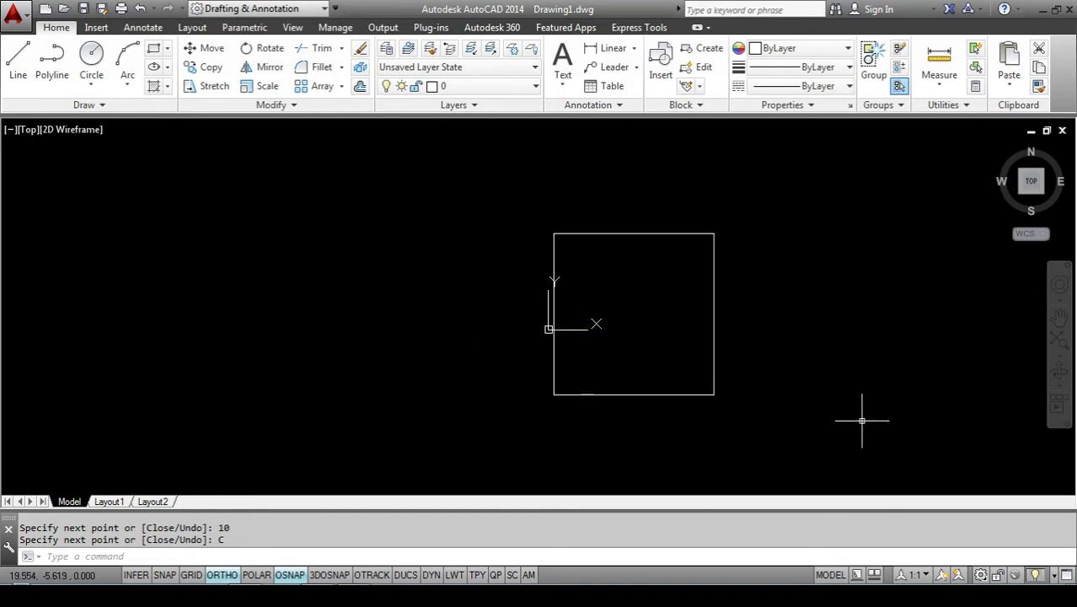
pyautogui.write('UCSICON')
pyautogui.press('Return')
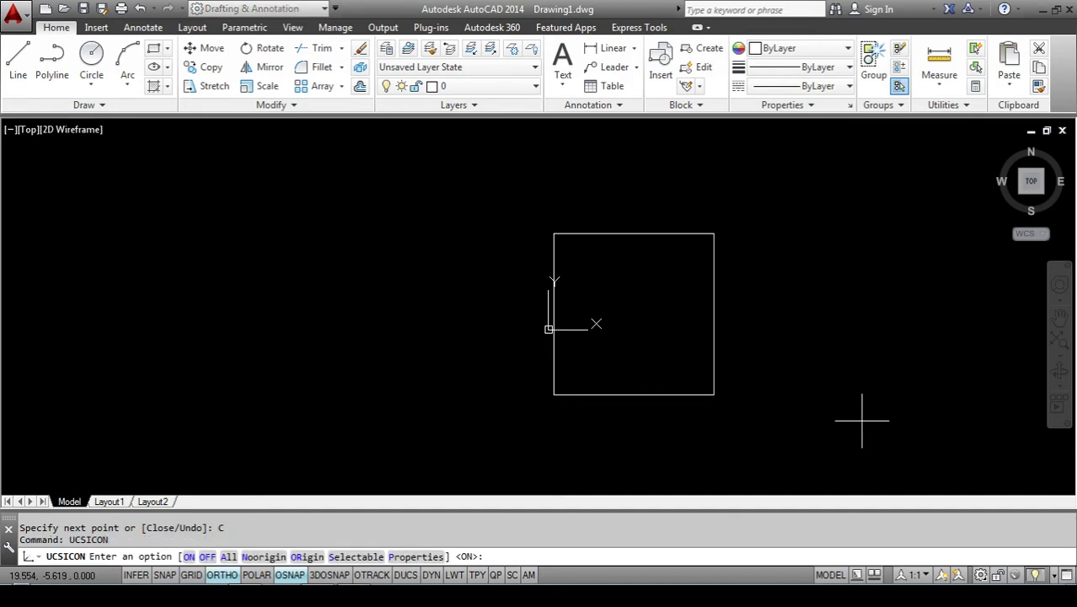
pyautogui.press('Return')
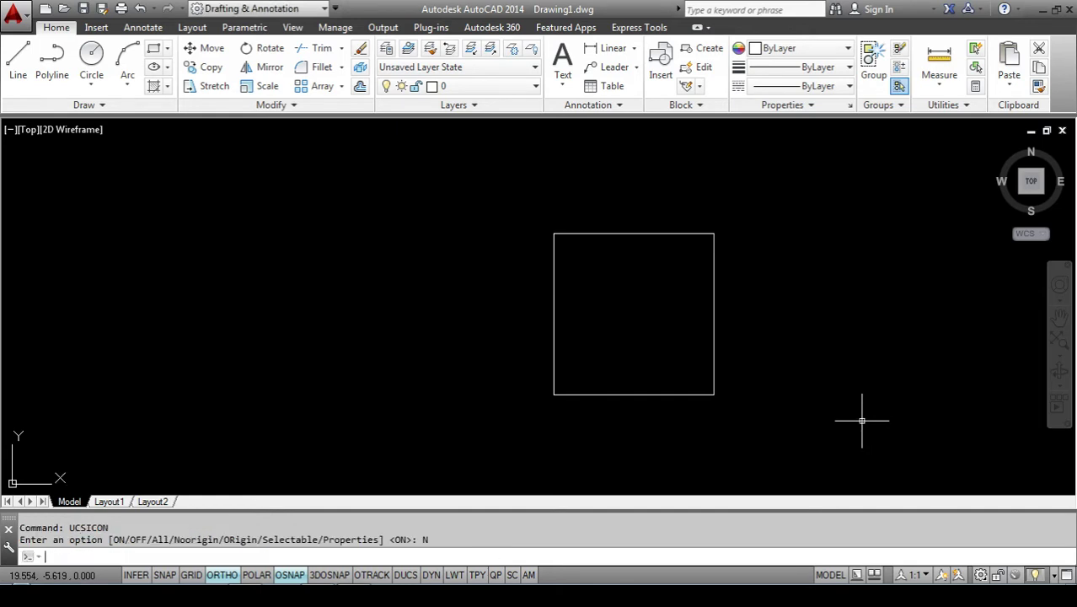
pyautogui.write('Z')
# Zoom All to fit the whole drawing into view.
pyautogui.press('Return')
pyautogui.write('A')
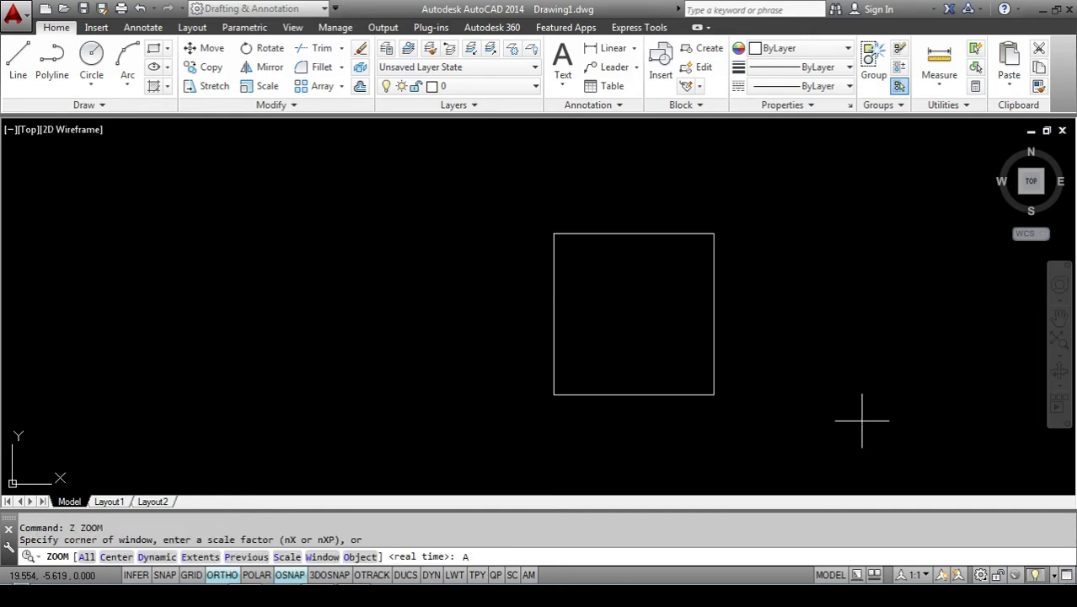
pyautogui.press('Return')
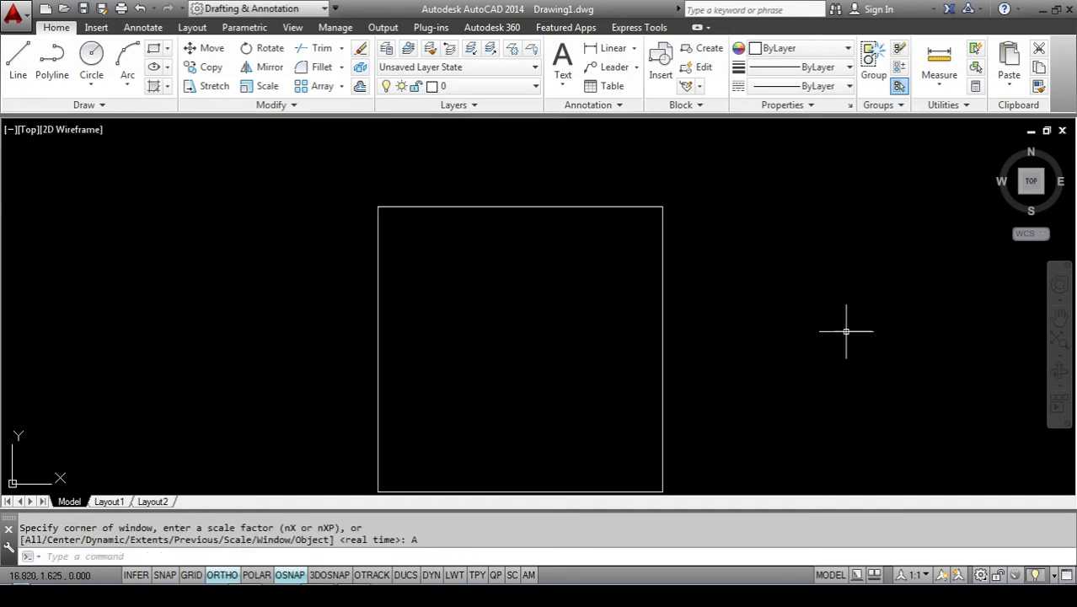
pyautogui.scroll(-4, 510, 380)
pyautogui.scroll(4, 516, 392)
pyautogui.scroll(-2, 517, 398)
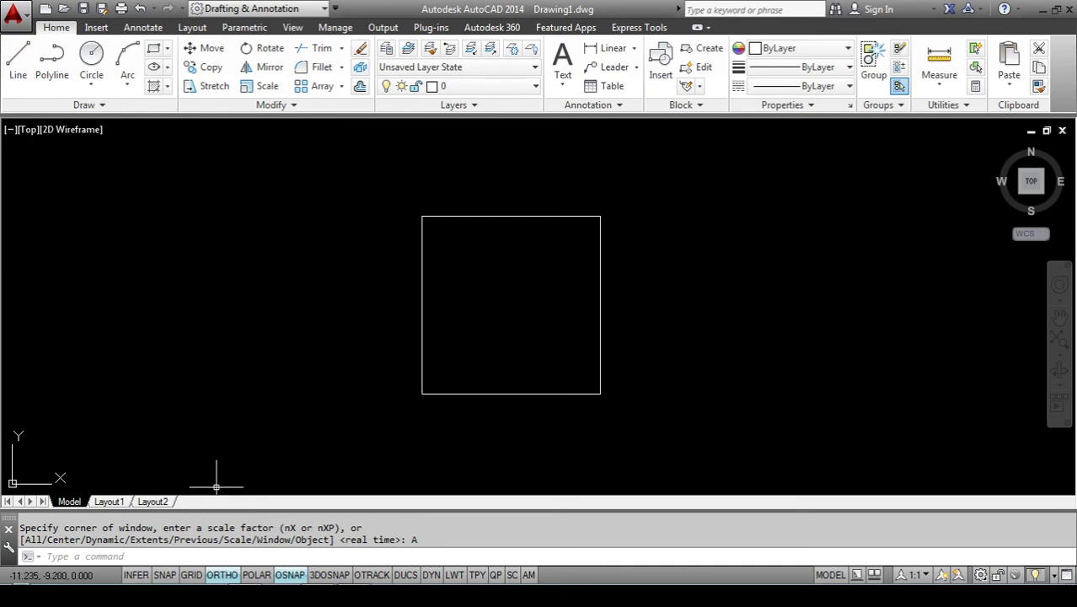
# Draw a closed 10-by-5 rectangle right of the square with edges 10, 5, 10, closing with C.
pyautogui.click(299, 554)
pyautogui.press('Return')
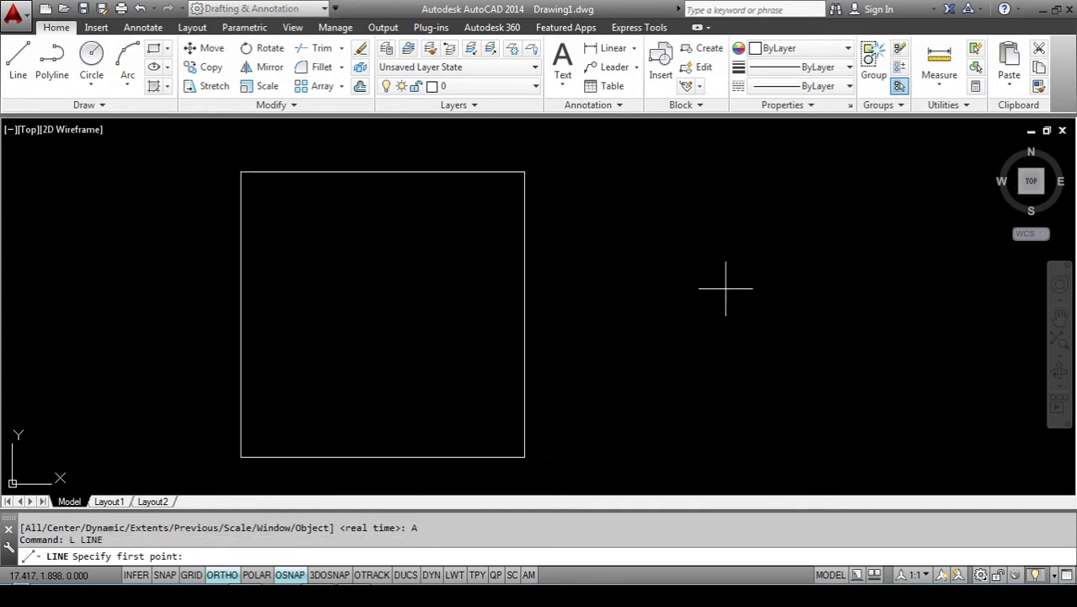
pyautogui.click(594, 216)
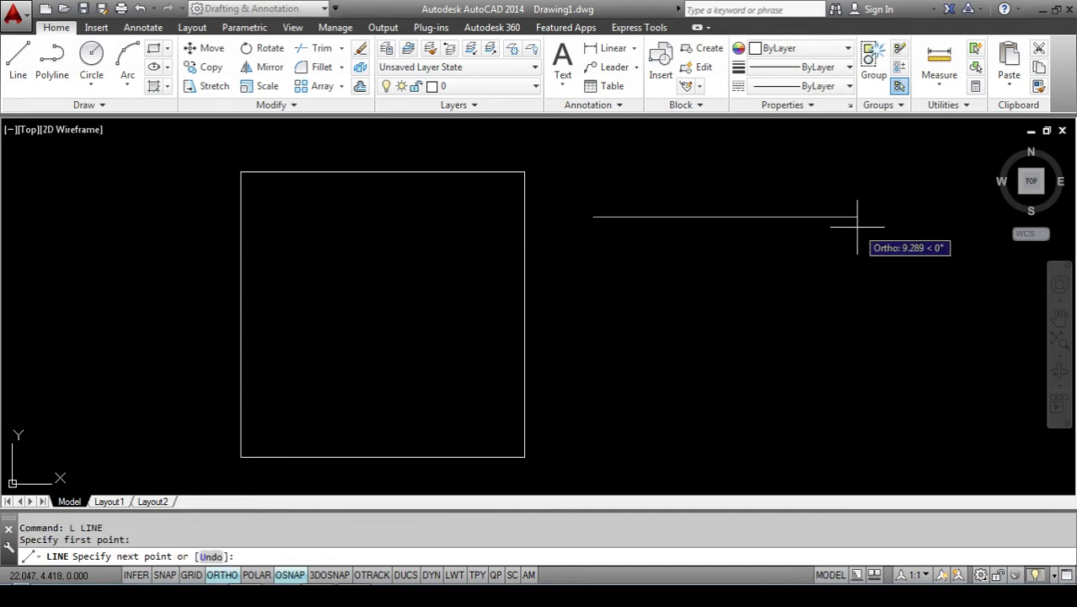
pyautogui.write('10')
pyautogui.press('Return')
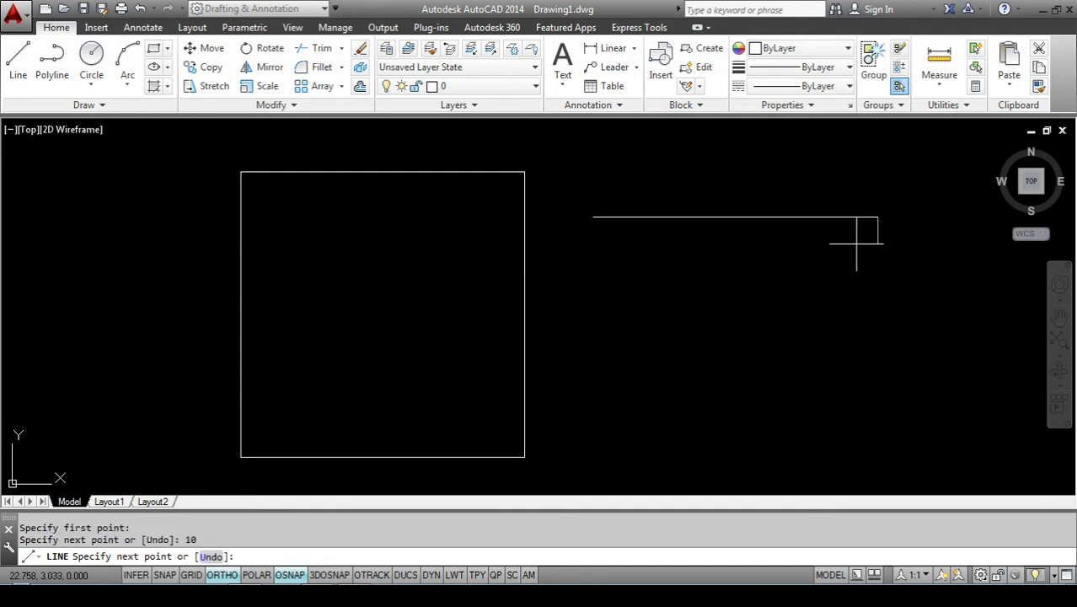
pyautogui.press('Return')
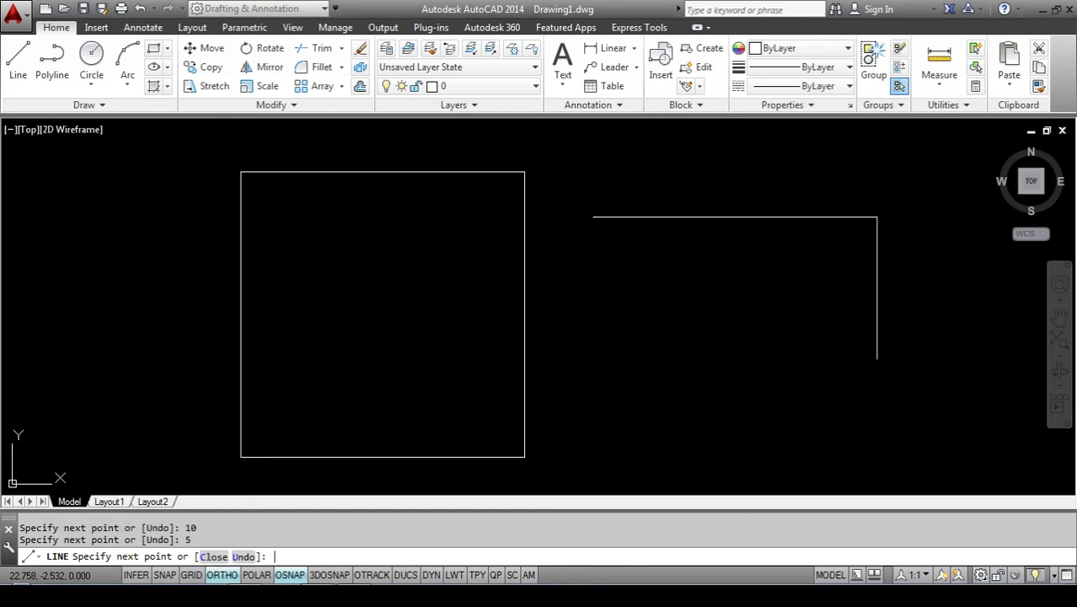
pyautogui.write('10')
pyautogui.press('Return')
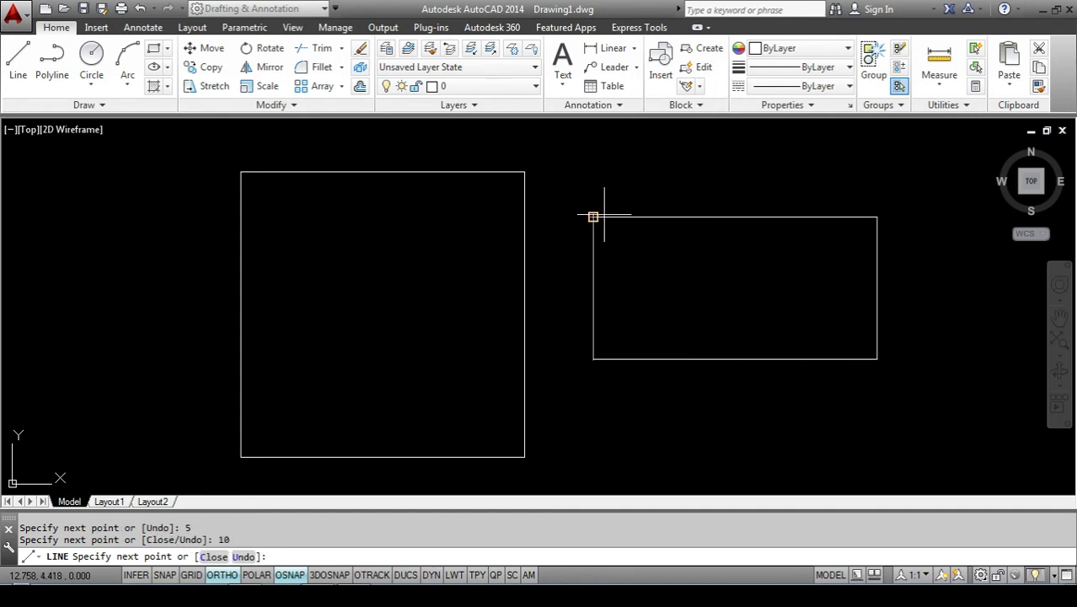
pyautogui.write('c')
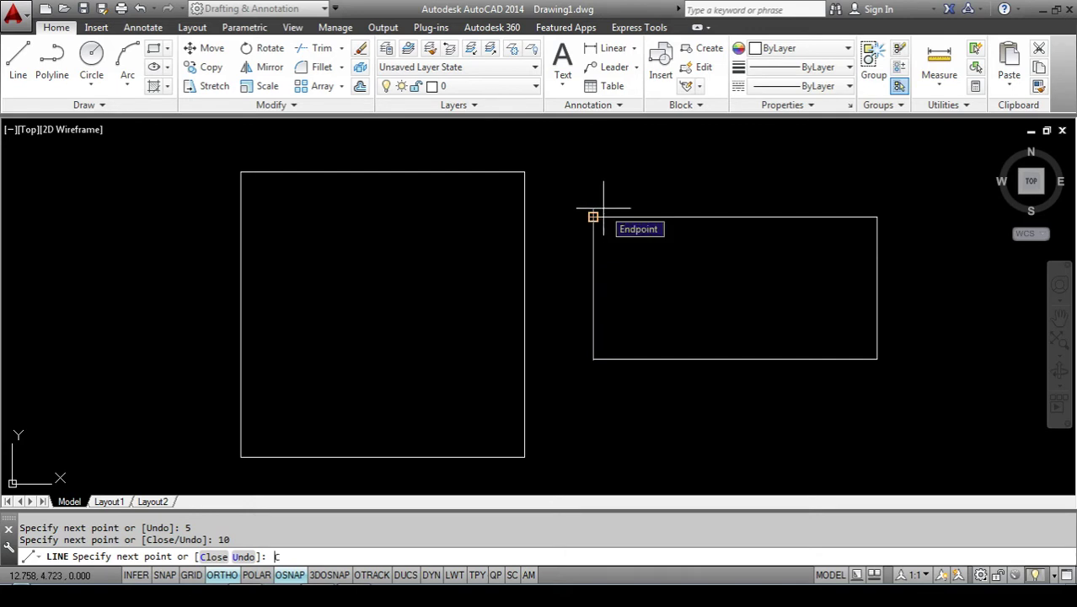
pyautogui.press('Return')
pyautogui.scroll(-5, 743, 335)
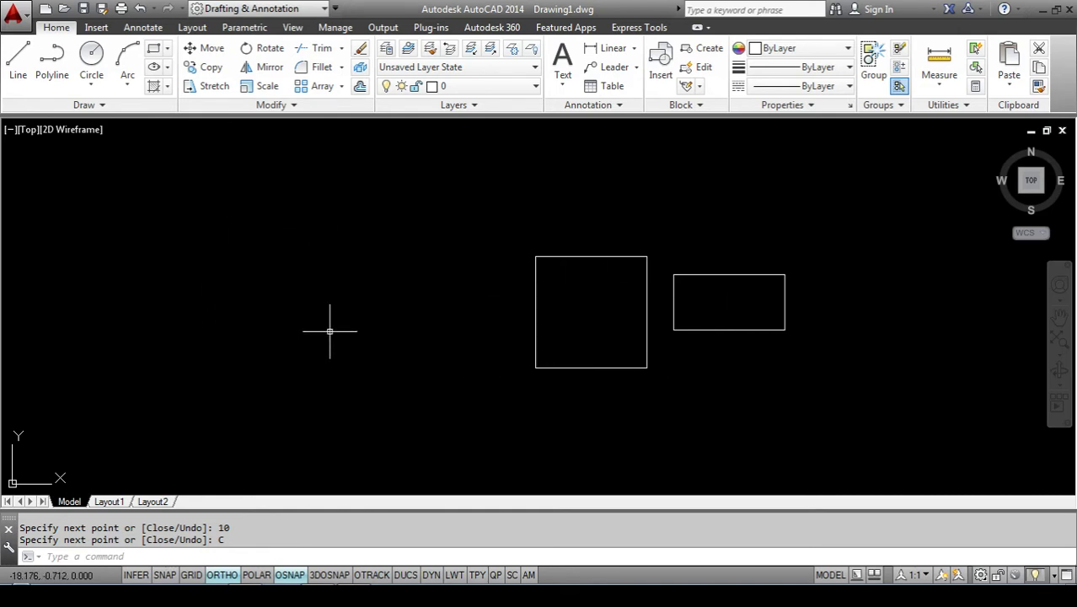
# Start the H outline with LINE, drawing edges 10, 2, 4, 3 and 4.
pyautogui.write('L')
pyautogui.press('Return')
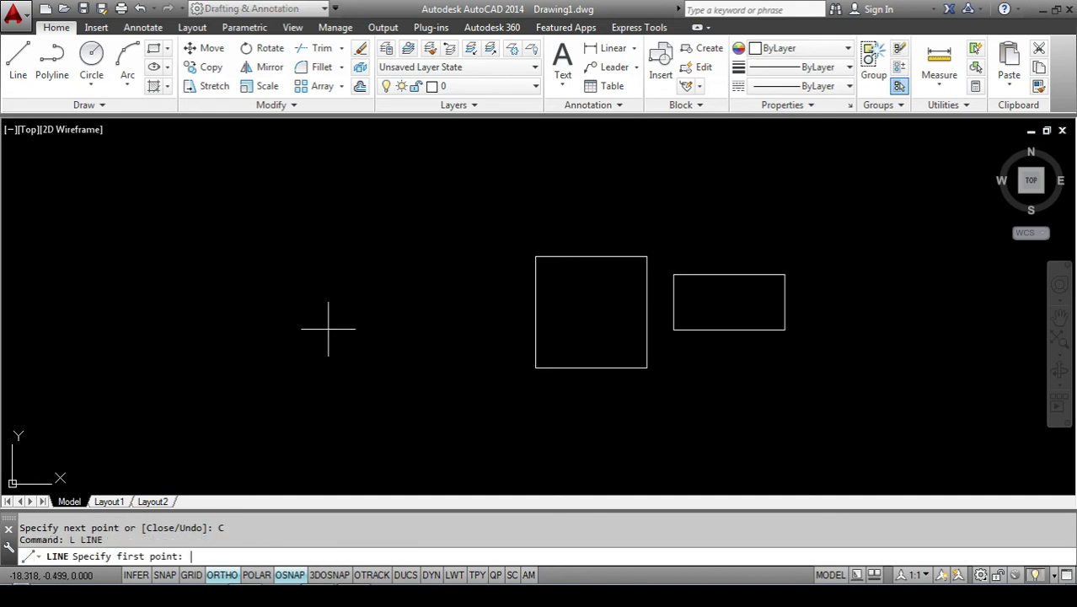
pyautogui.click(284, 218)
pyautogui.write('10')
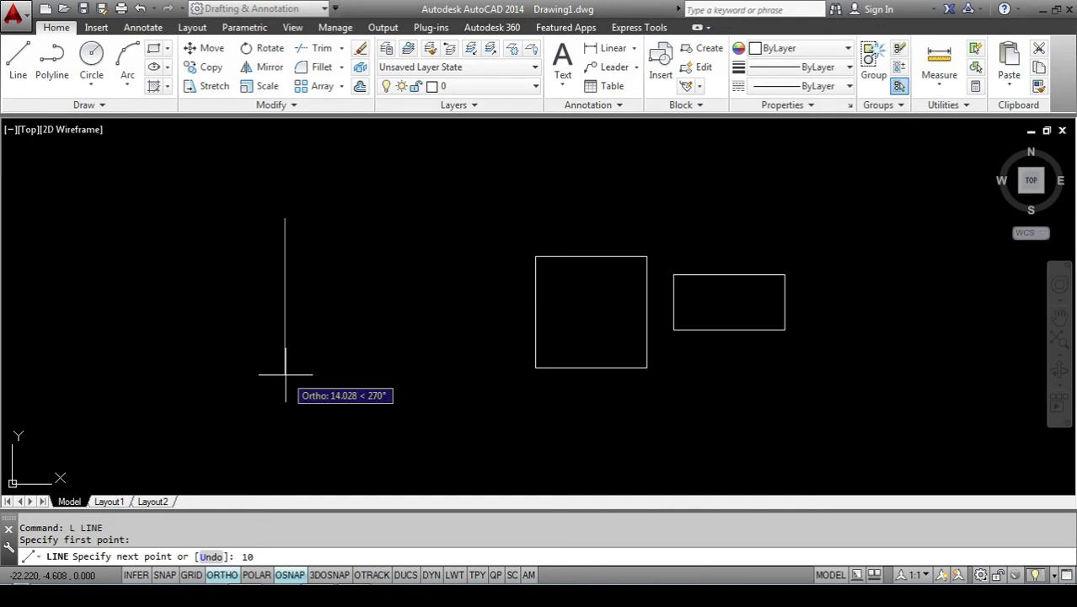
pyautogui.press('Return')
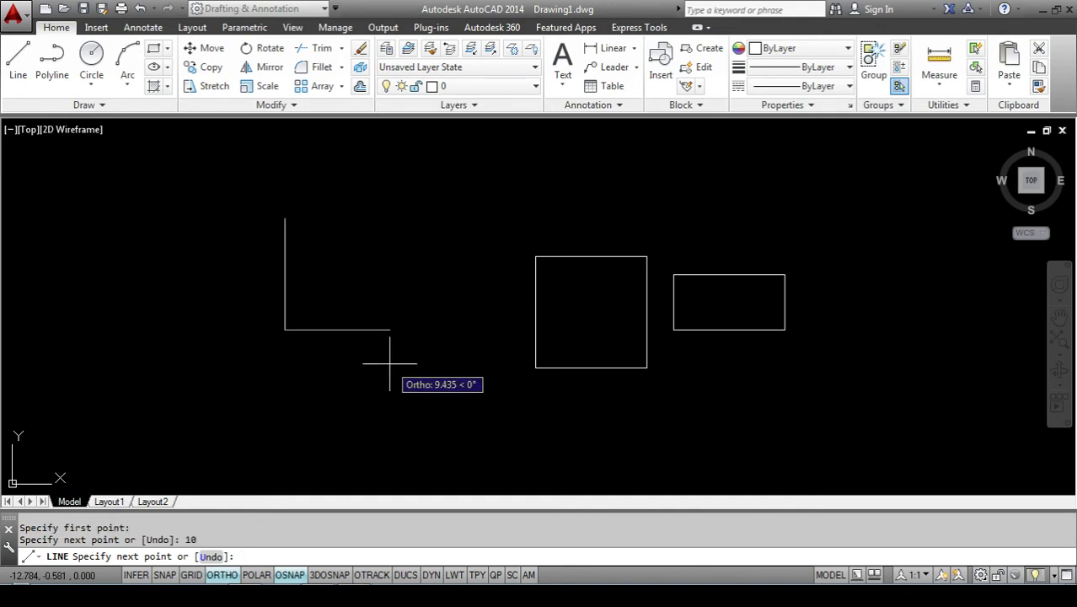
pyautogui.write('2')
pyautogui.press('Return')
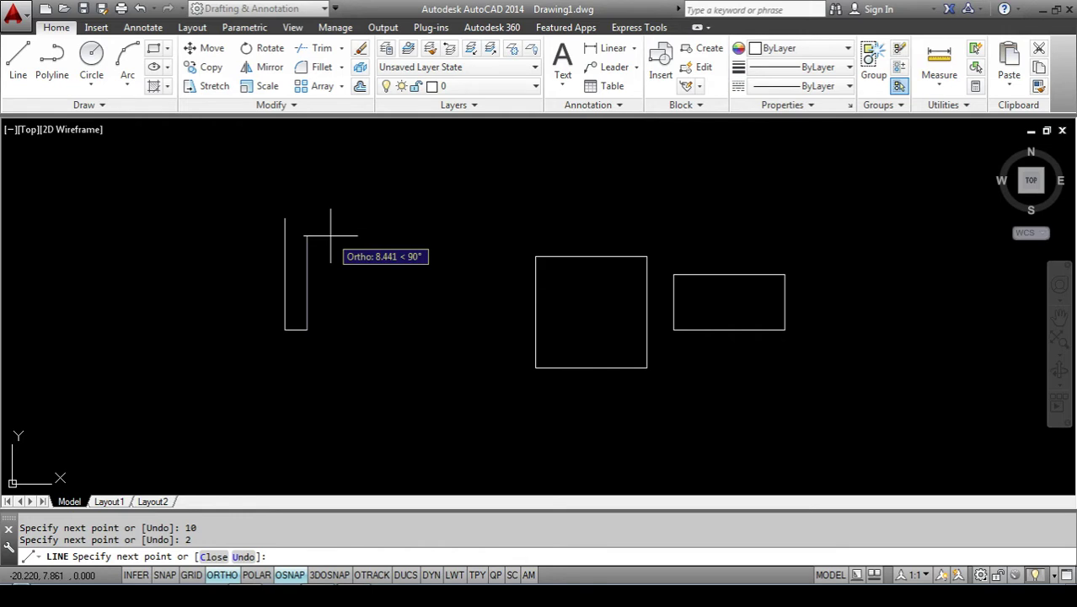
pyautogui.write('4')
pyautogui.press('Return')
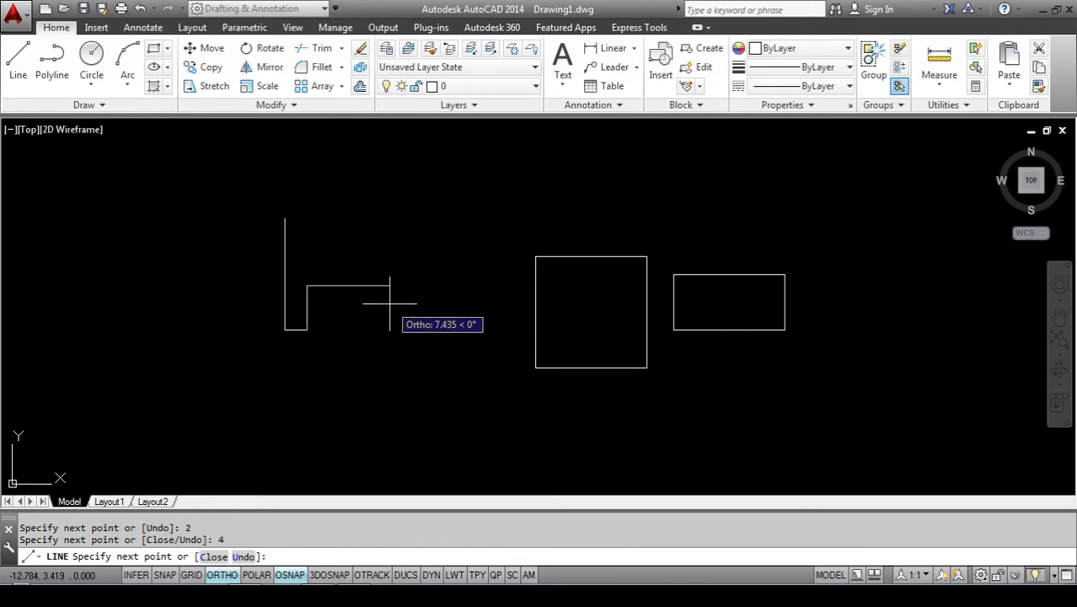
pyautogui.write('3')
pyautogui.press('Return')
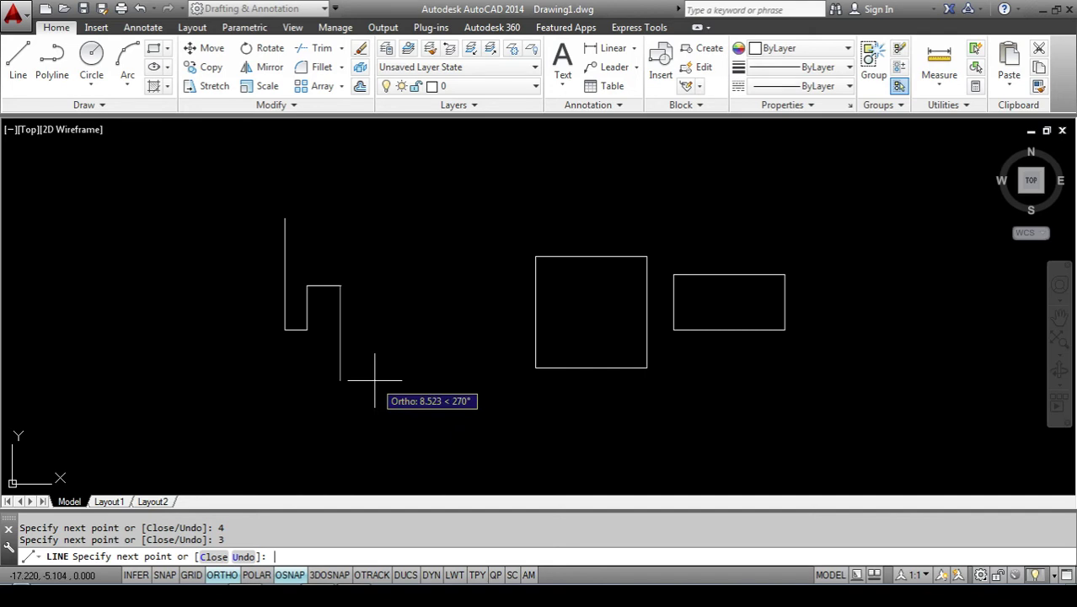
pyautogui.write('4')
pyautogui.press('Return')
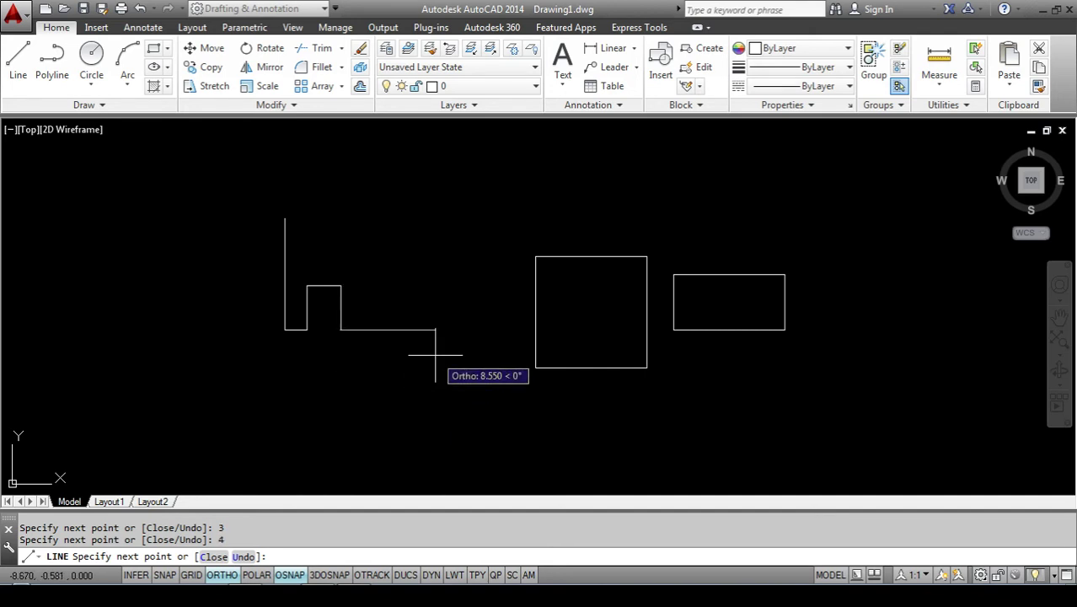
# Complete the H with edges 2, 10, 2, 4, 3, 4, 2, then end LINE.
pyautogui.press('Return')
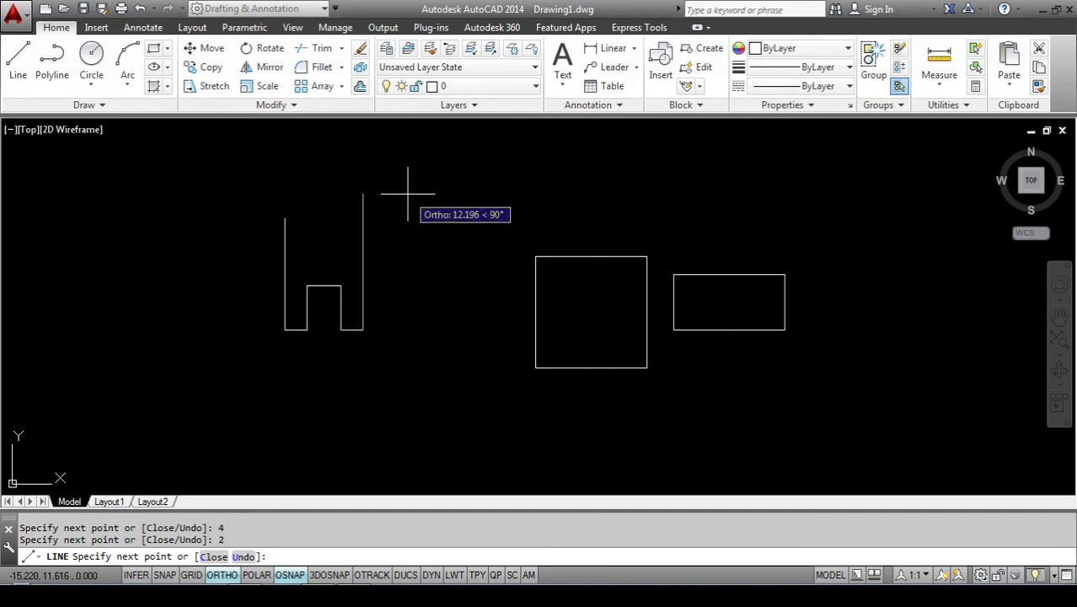
pyautogui.write('10')
pyautogui.press('Return')
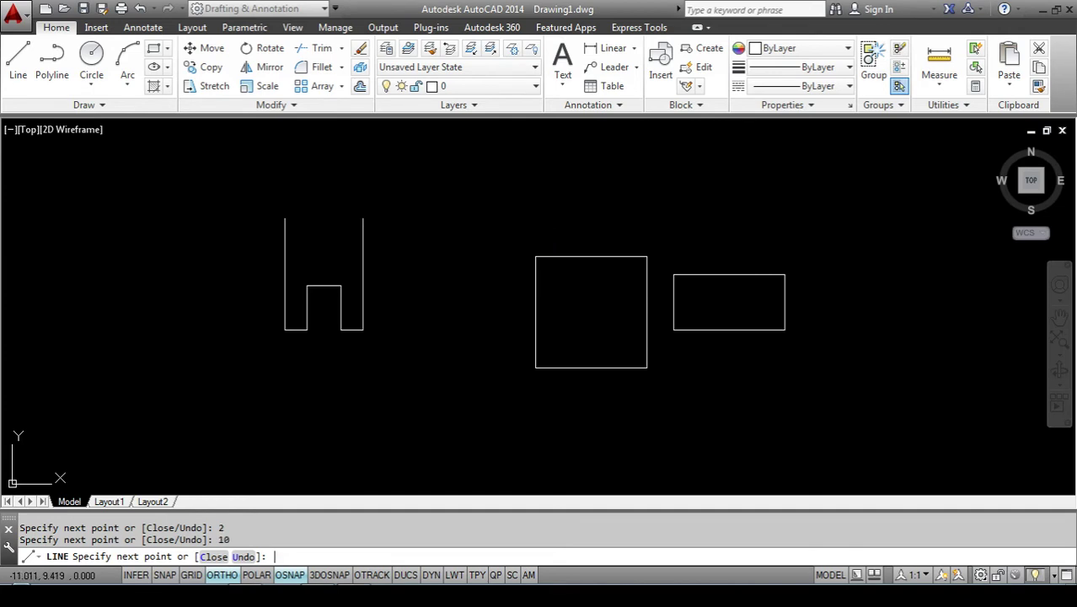
pyautogui.write('2')
pyautogui.press('Return')
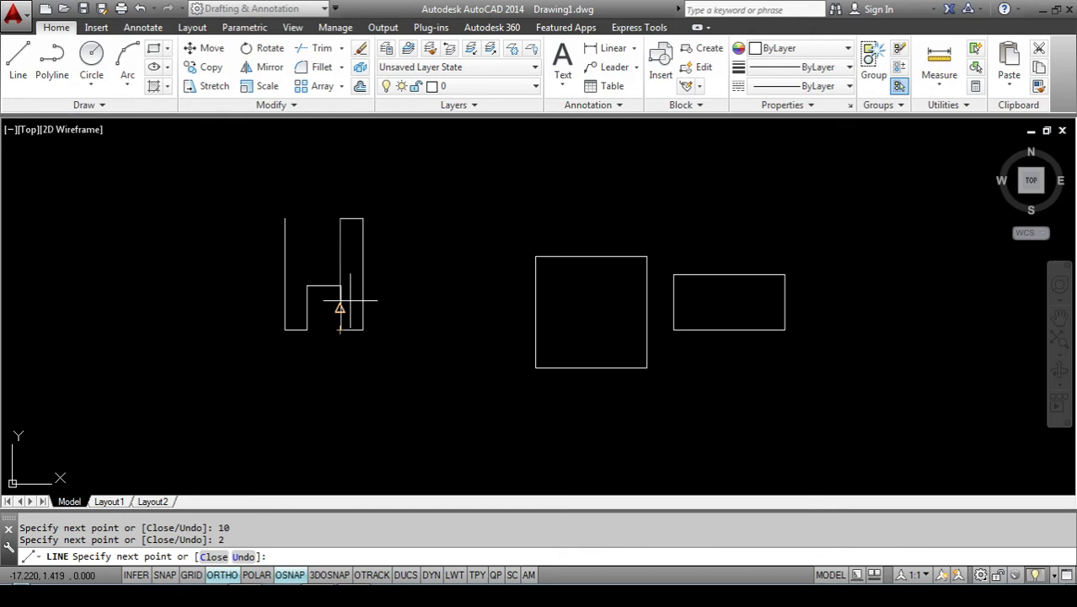
pyautogui.write('4')
pyautogui.press('Return')
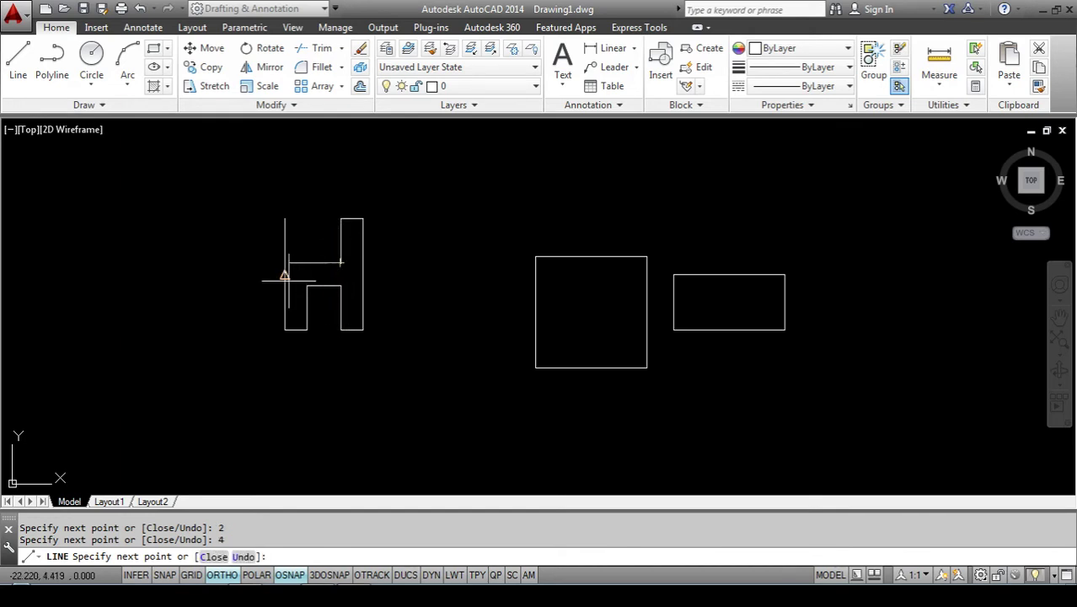
pyautogui.write('3')
pyautogui.press('Return')
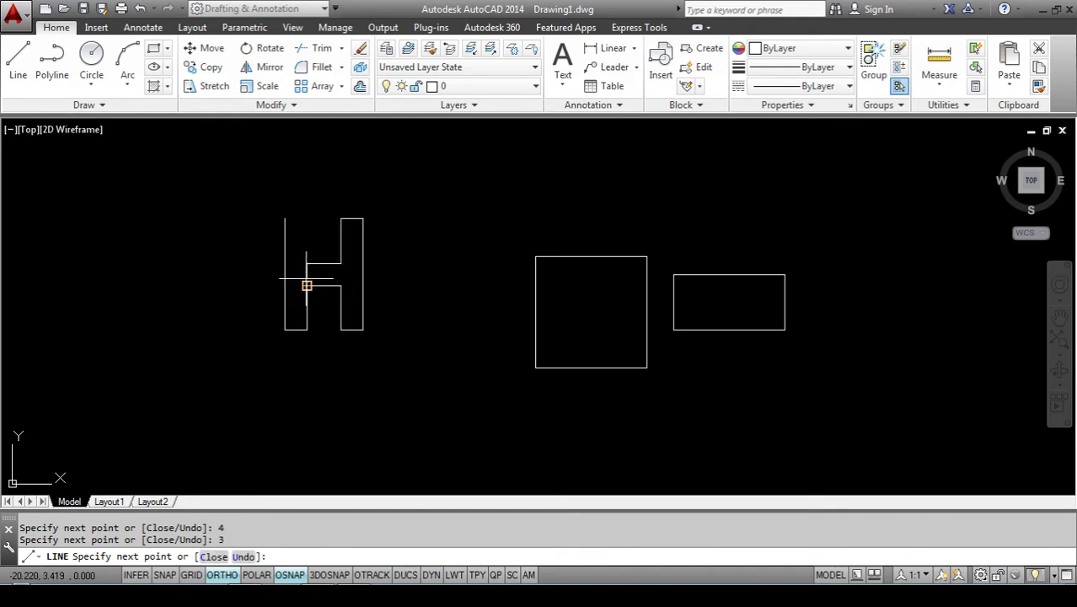
pyautogui.press('Return')
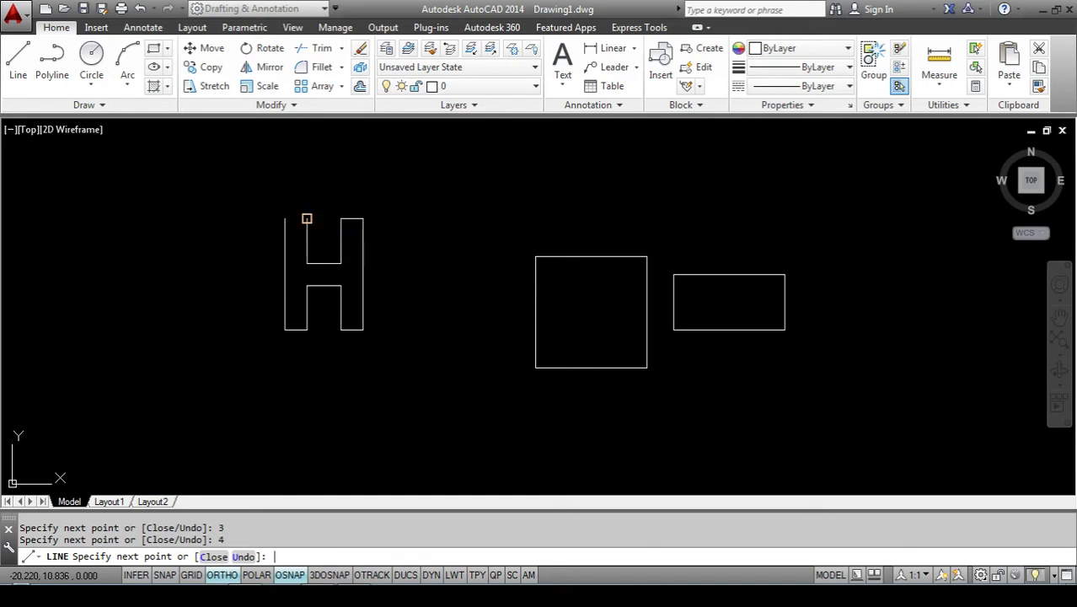
pyautogui.write('2')
pyautogui.press('Return')
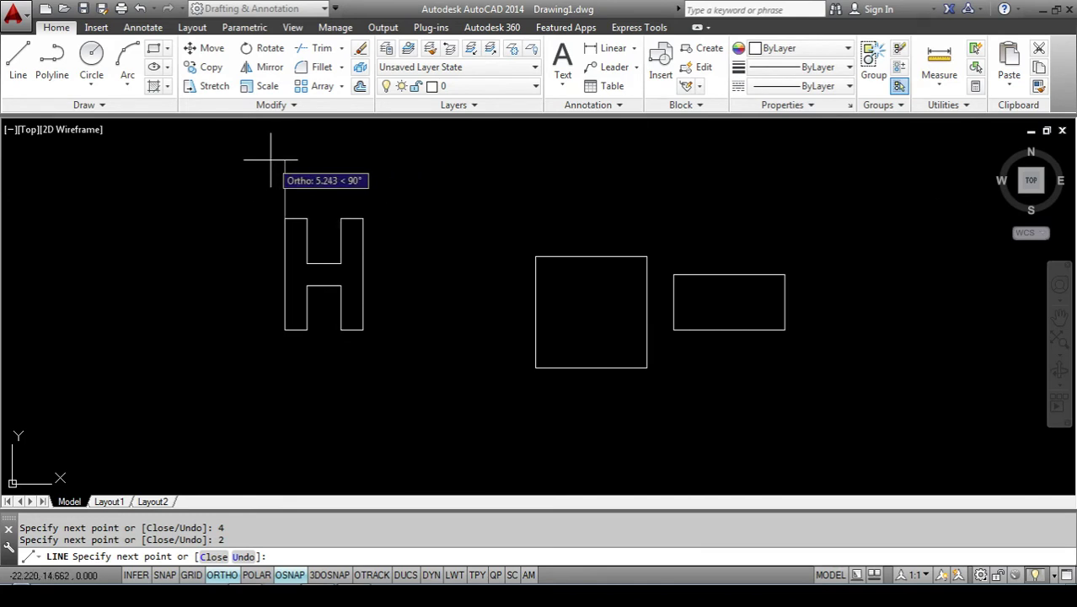
pyautogui.press('Escape')
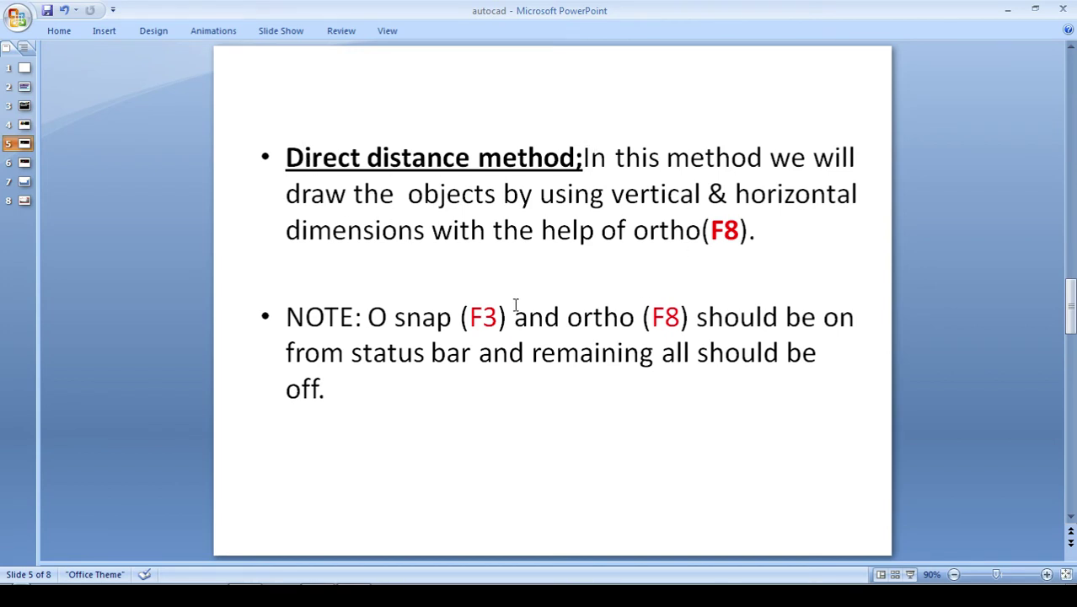
# Scroll the presentation forward to slide 6 on the grid and snap method.
pyautogui.scroll(-1, 516, 305)
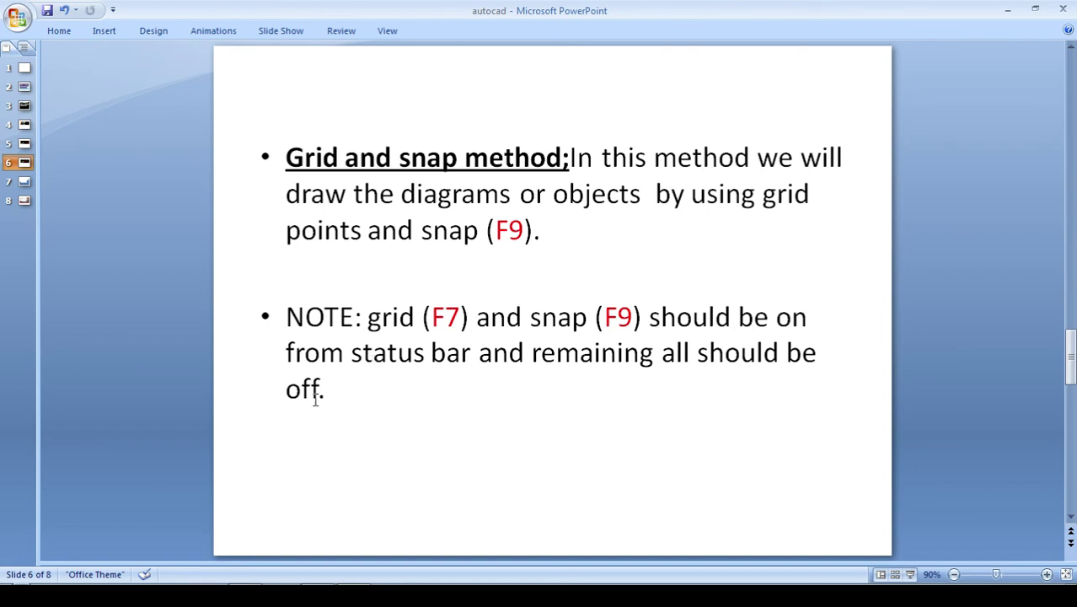
# Erase the H, square and rectangle using a selection window around all shapes.
pyautogui.hotkey('alt', 'Tab')
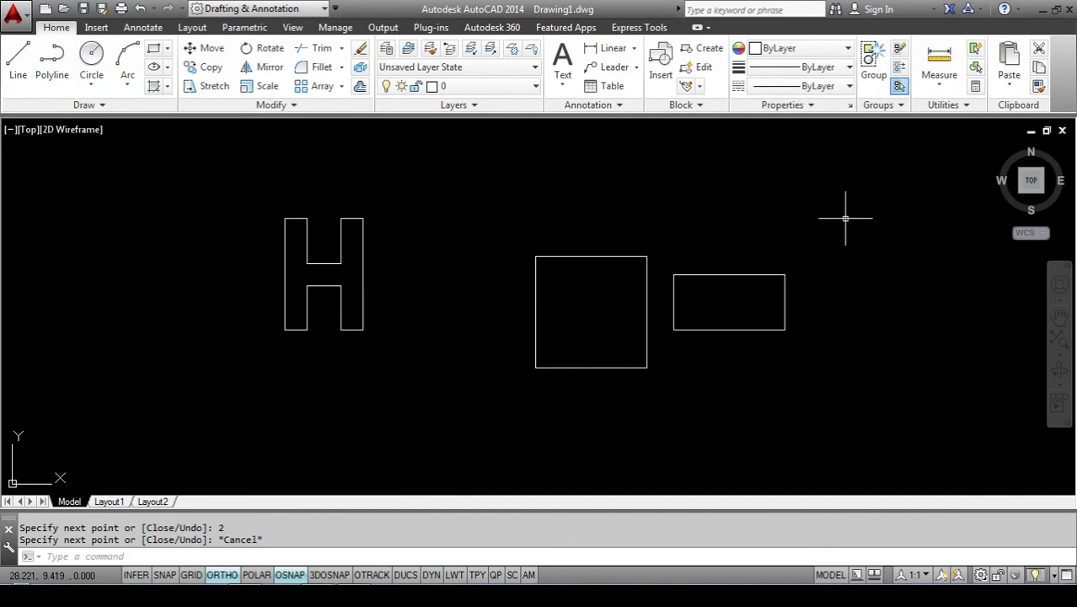
pyautogui.write('e')
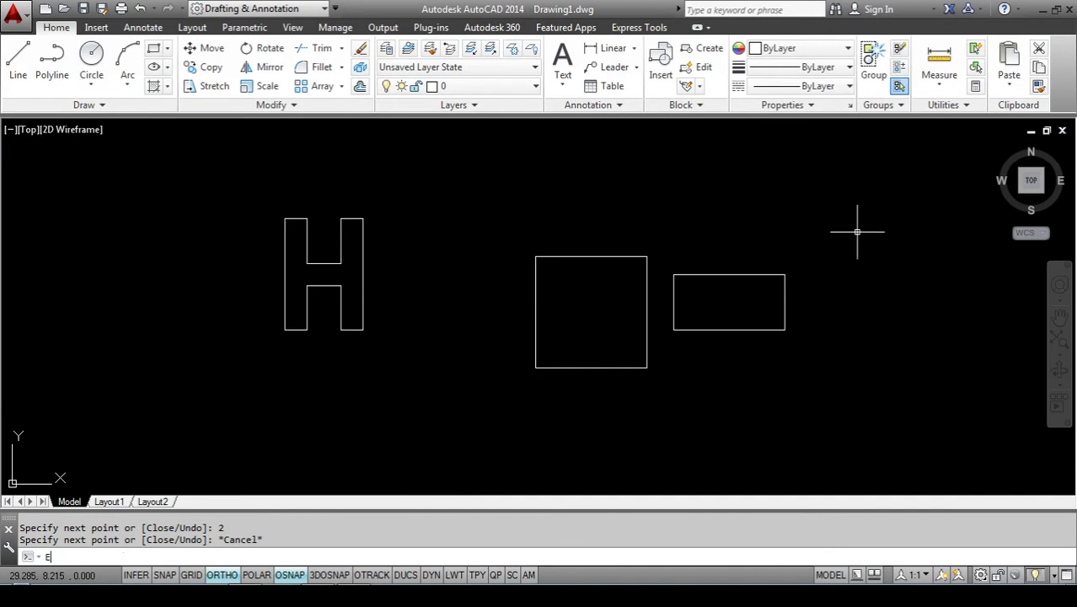
pyautogui.press('Return')
pyautogui.click(868, 201)
pyautogui.click(226, 380)
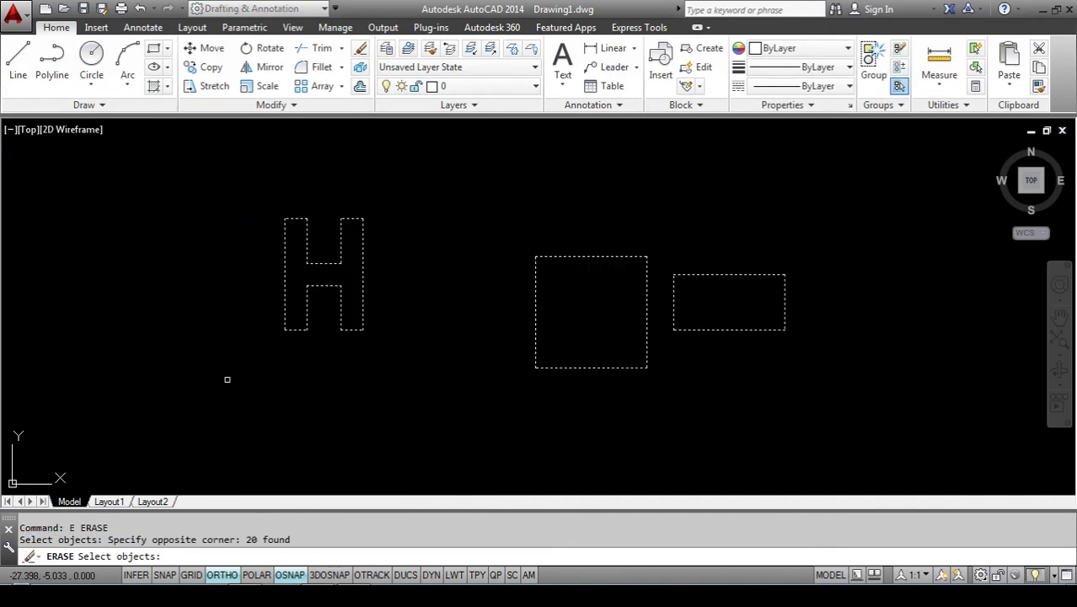
pyautogui.press('Return')
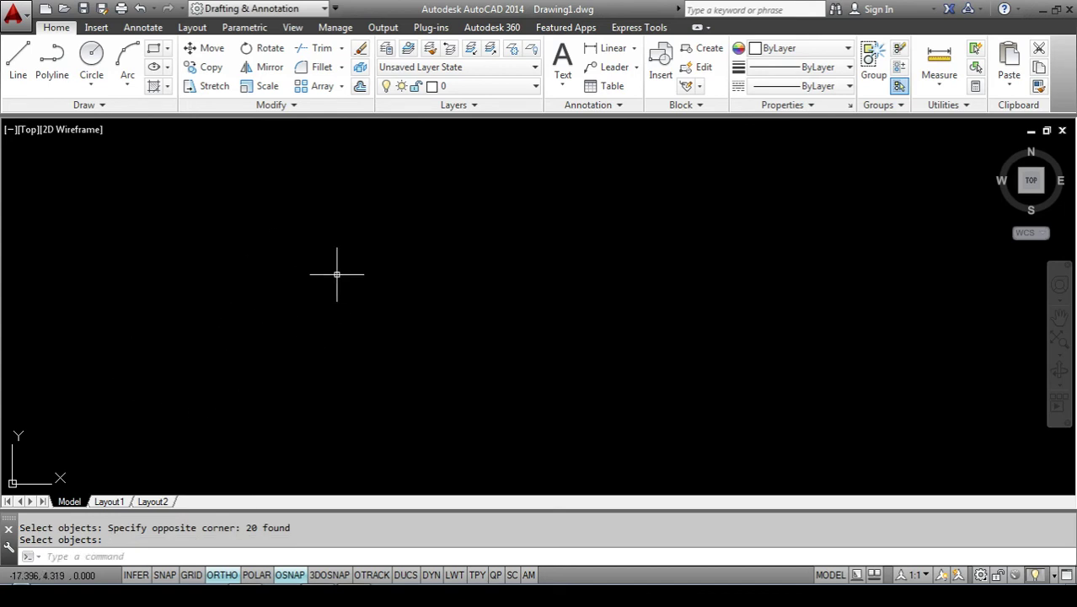
# Turn off OSNAP and ORTHO on the status bar.
pyautogui.click(299, 578)
pyautogui.click(227, 577)
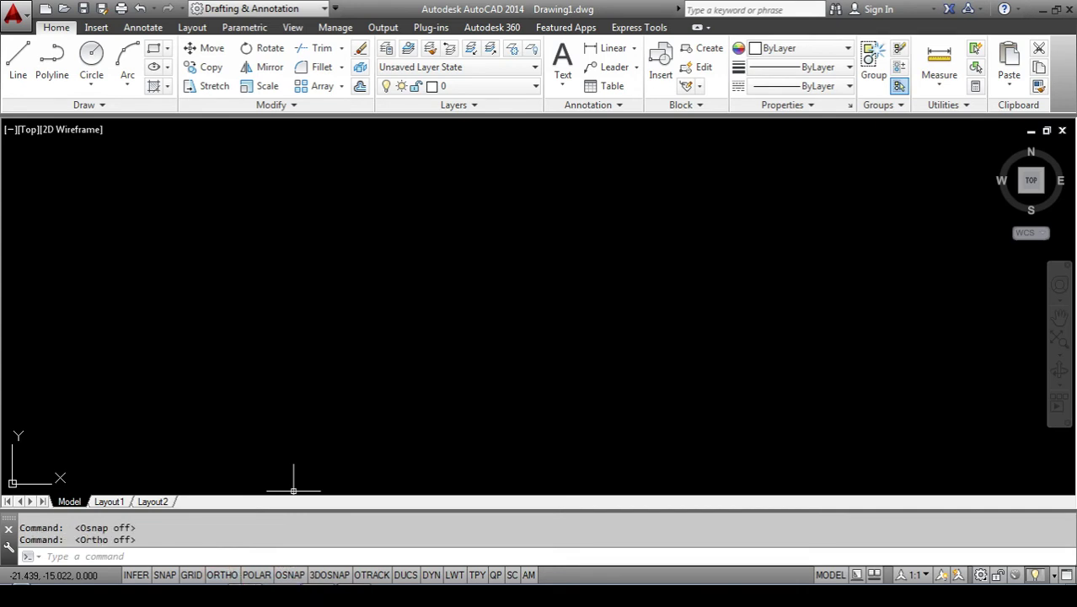
pyautogui.hotkey('alt', 'Tab')
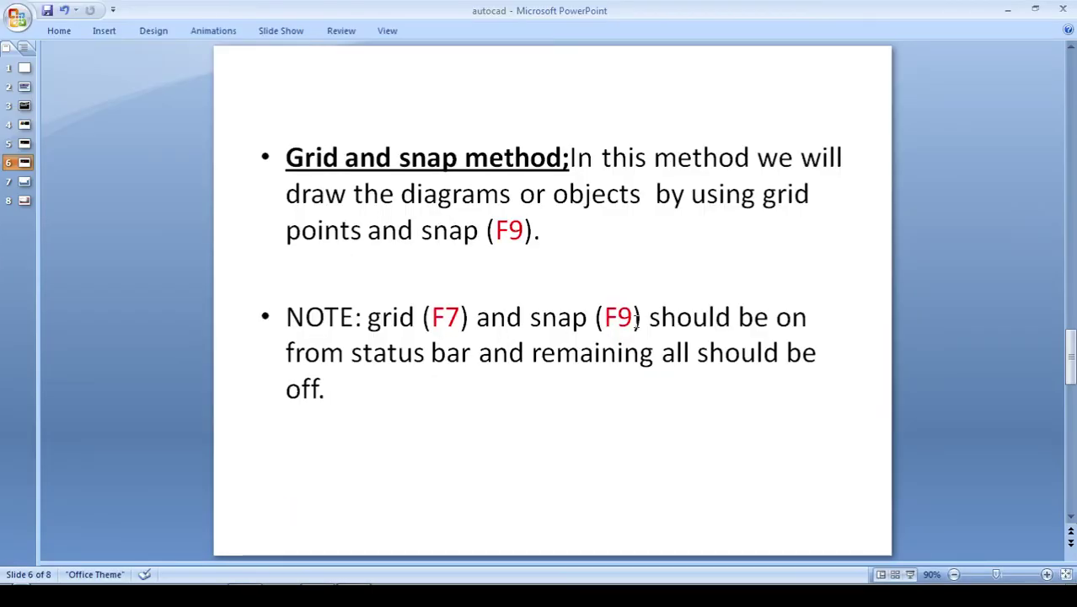
pyautogui.hotkey('alt', 'Tab')
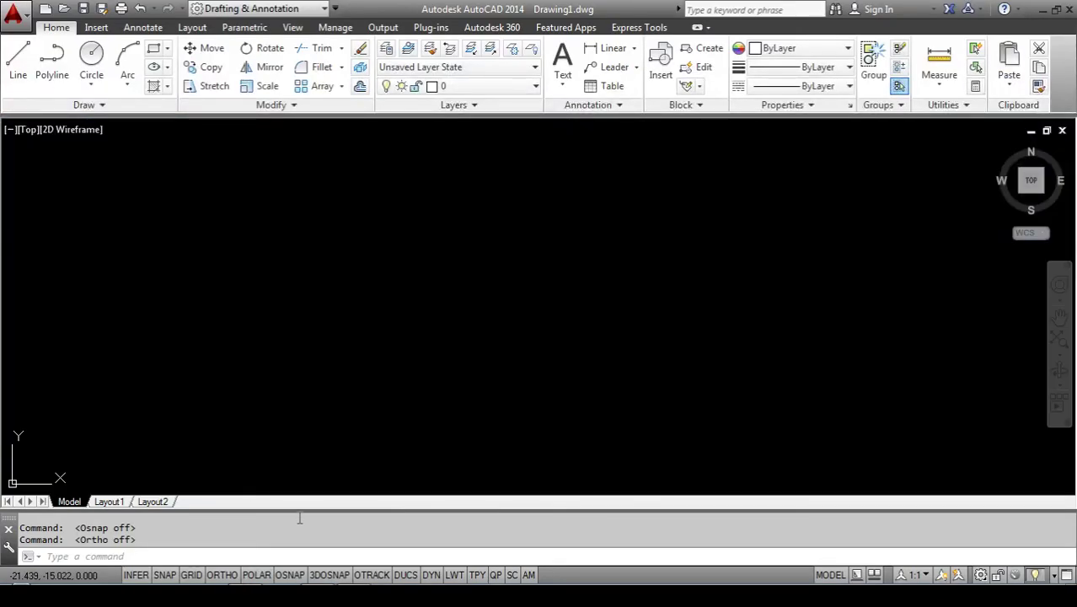
# Turn on GRID with F7 and SNAP with F9, then zoom to adjust the grid view.
pyautogui.press('F7')
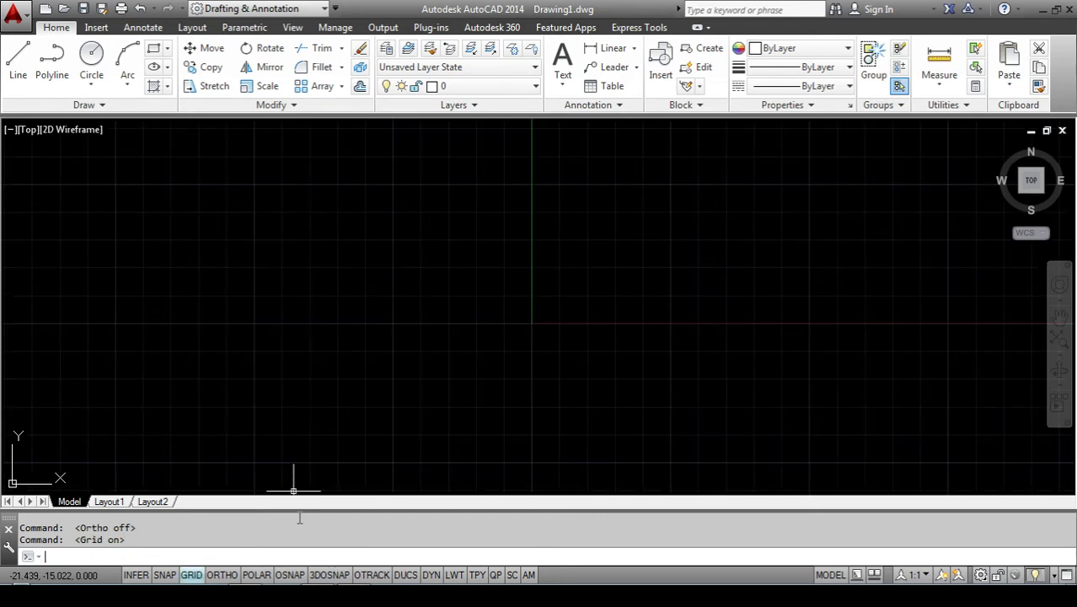
pyautogui.press('F9')
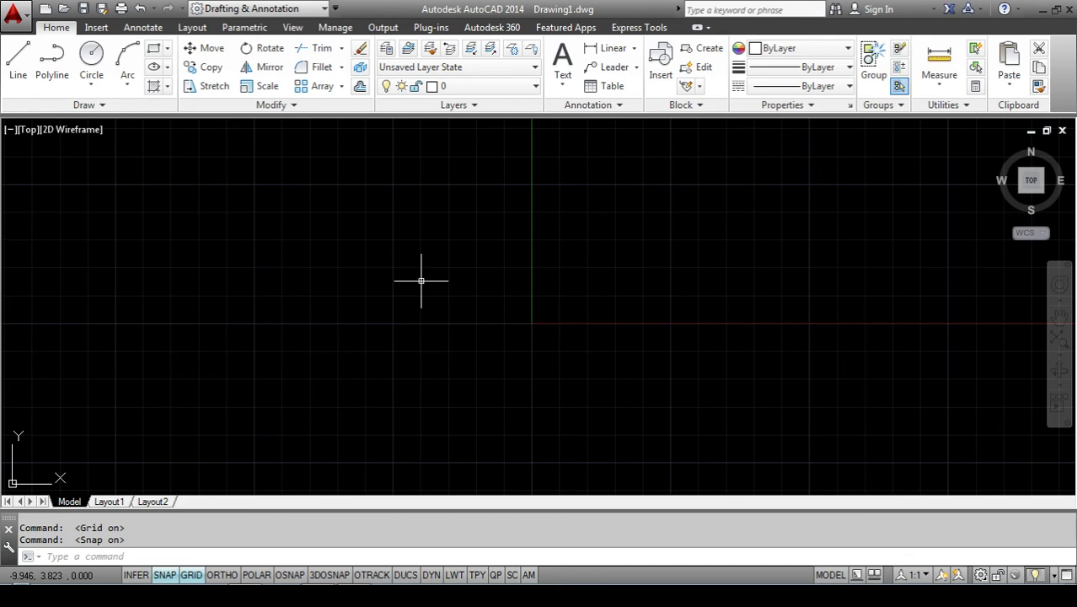
pyautogui.press('F7')
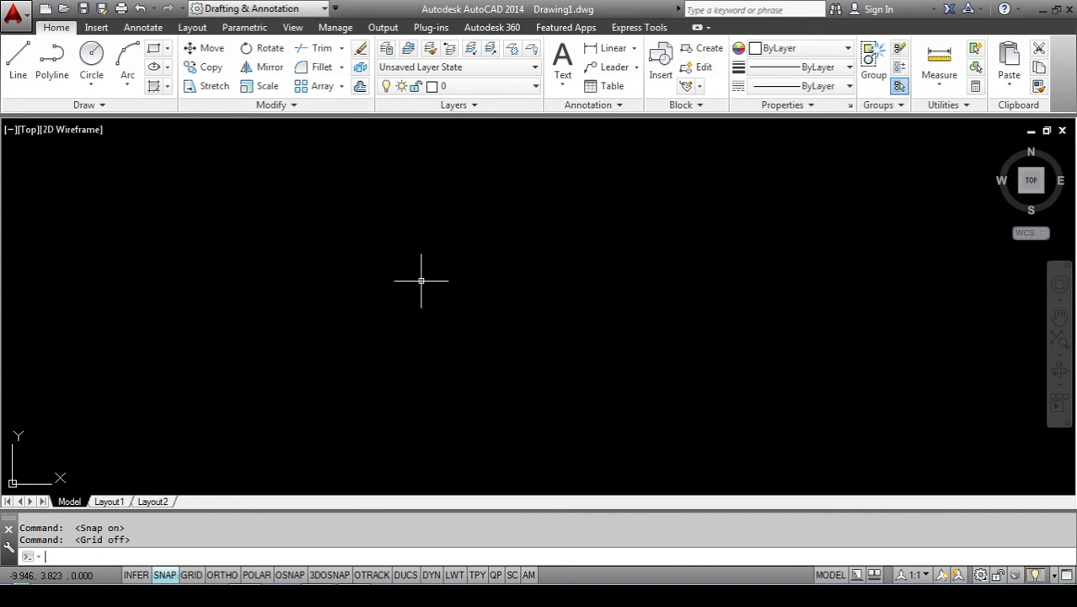
pyautogui.press('F7')
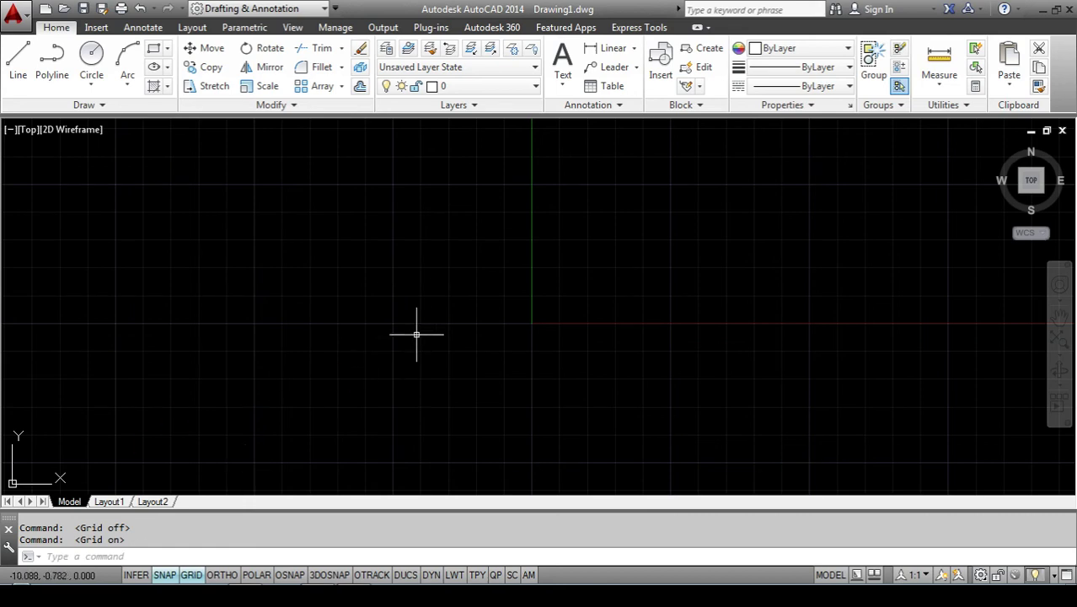
pyautogui.scroll(4, 399, 294)
pyautogui.scroll(-3, 399, 294)
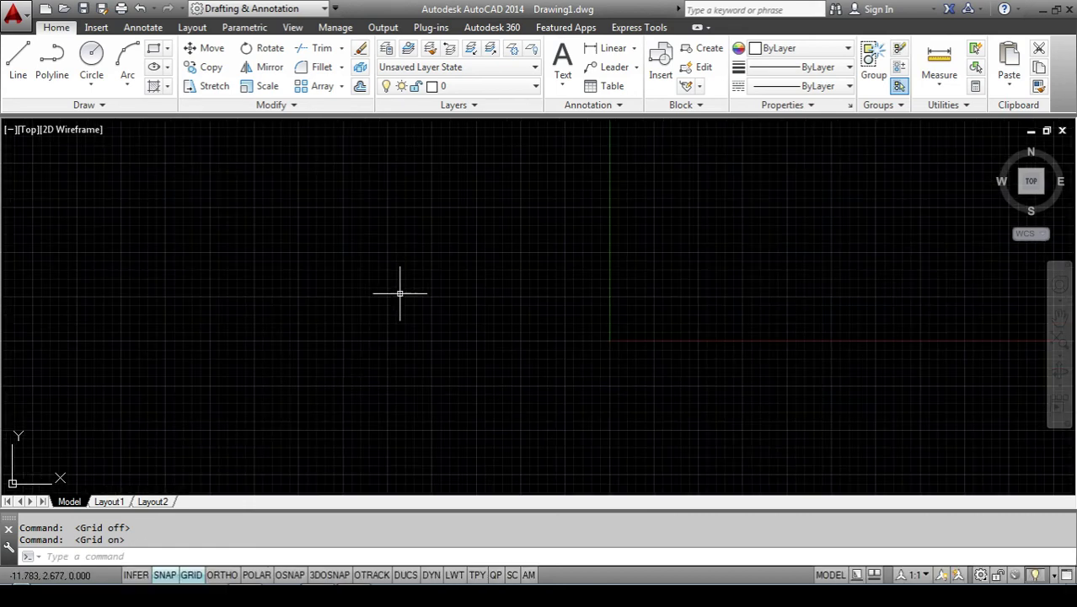
pyautogui.scroll(-2, 399, 294)
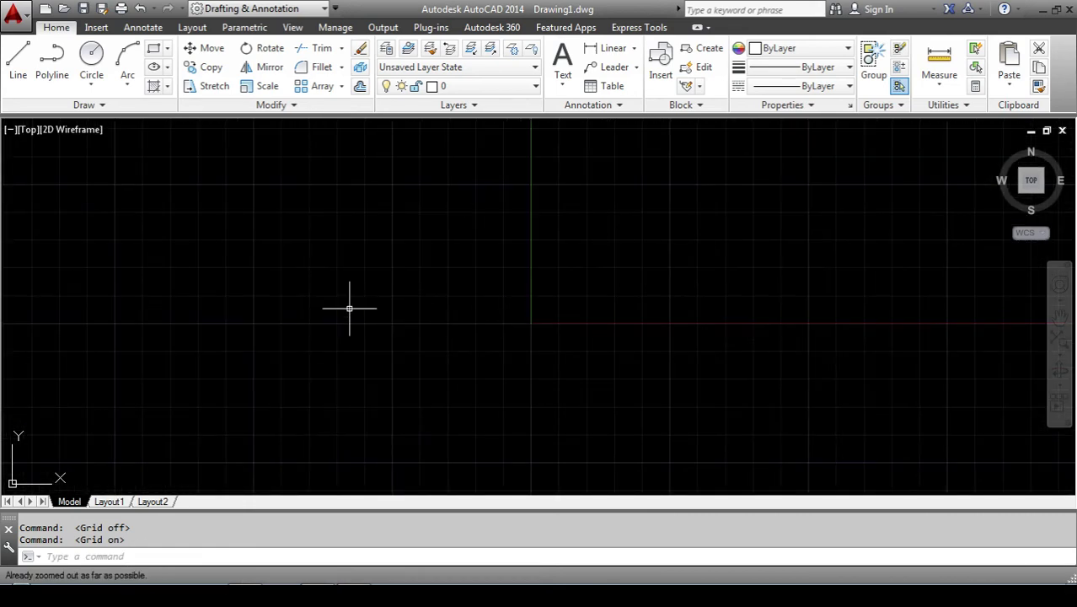
pyautogui.scroll(5, 636, 262)
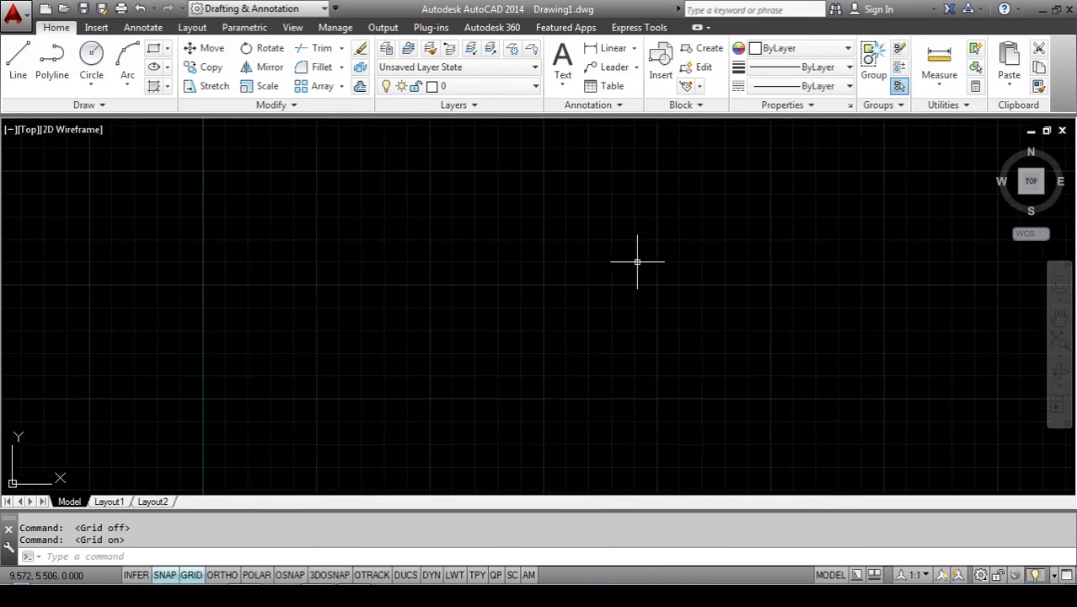
pyautogui.scroll(-1, 496, 283)
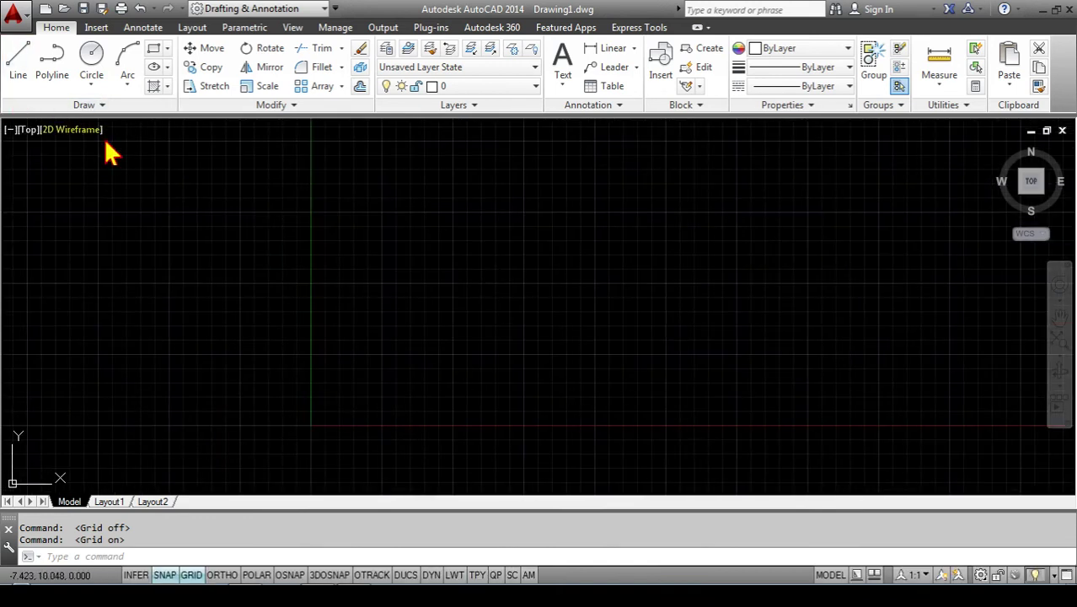
# Draw a 10-by-10 square from a snapped grid point, entering 10 for each side.
pyautogui.write('l')
pyautogui.press('Return')
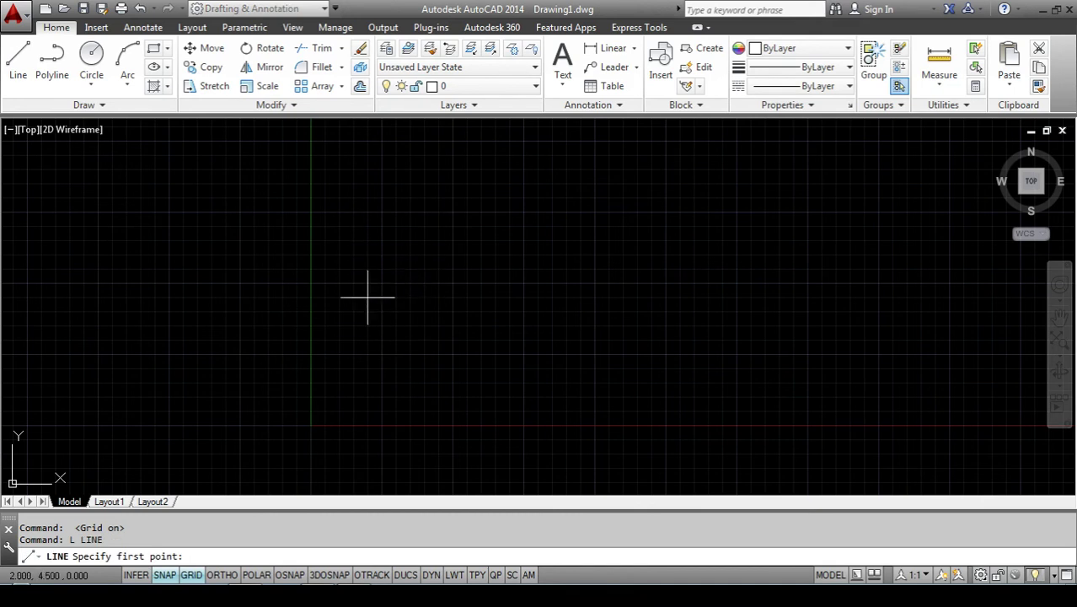
pyautogui.scroll(-3, 386, 283)
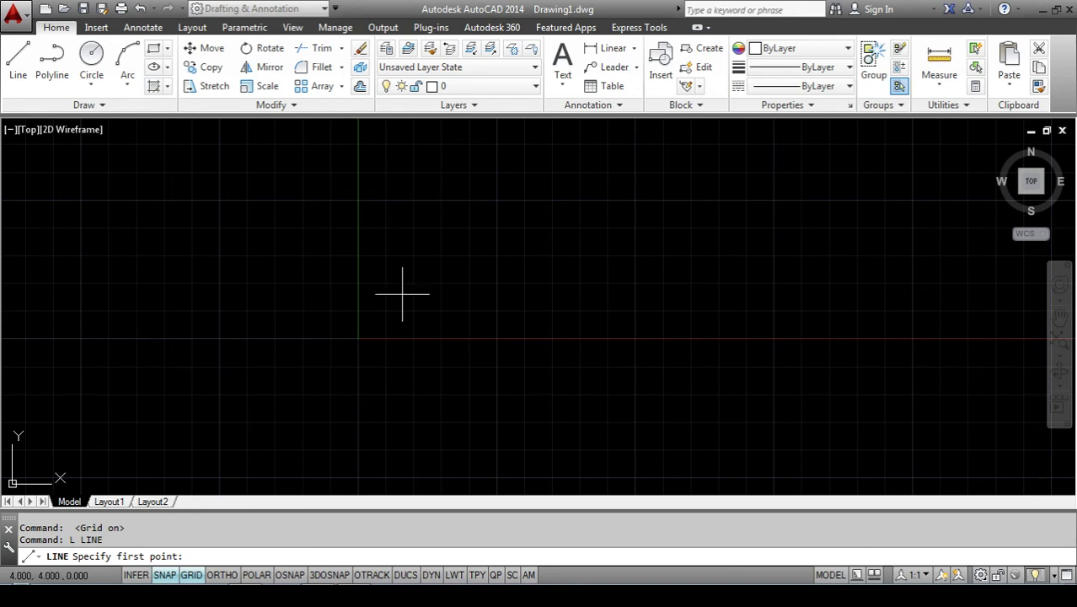
pyautogui.click(497, 283)
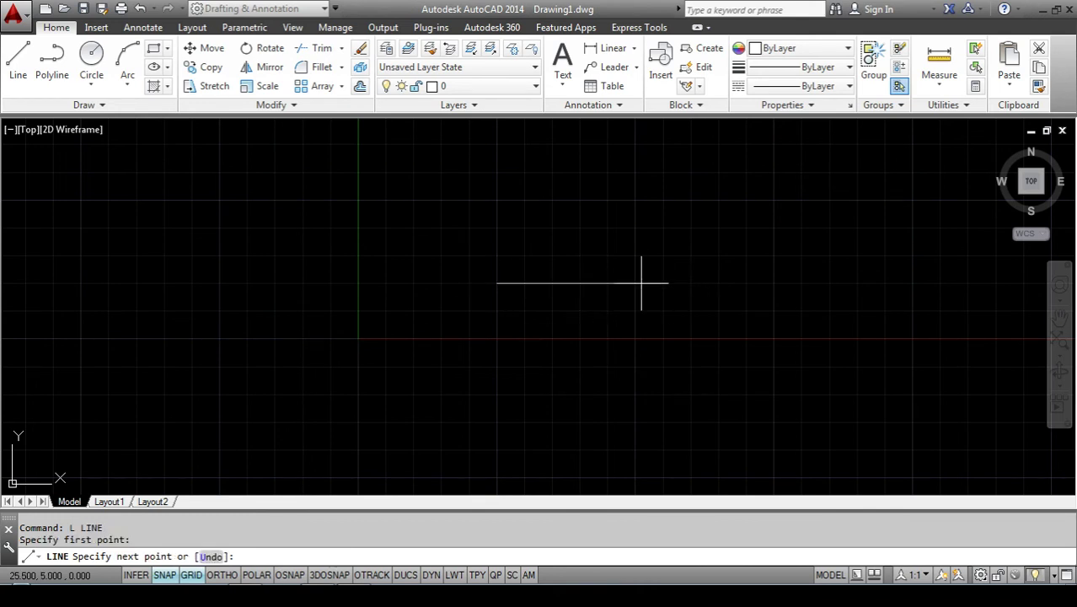
pyautogui.write('10')
pyautogui.press('Return')
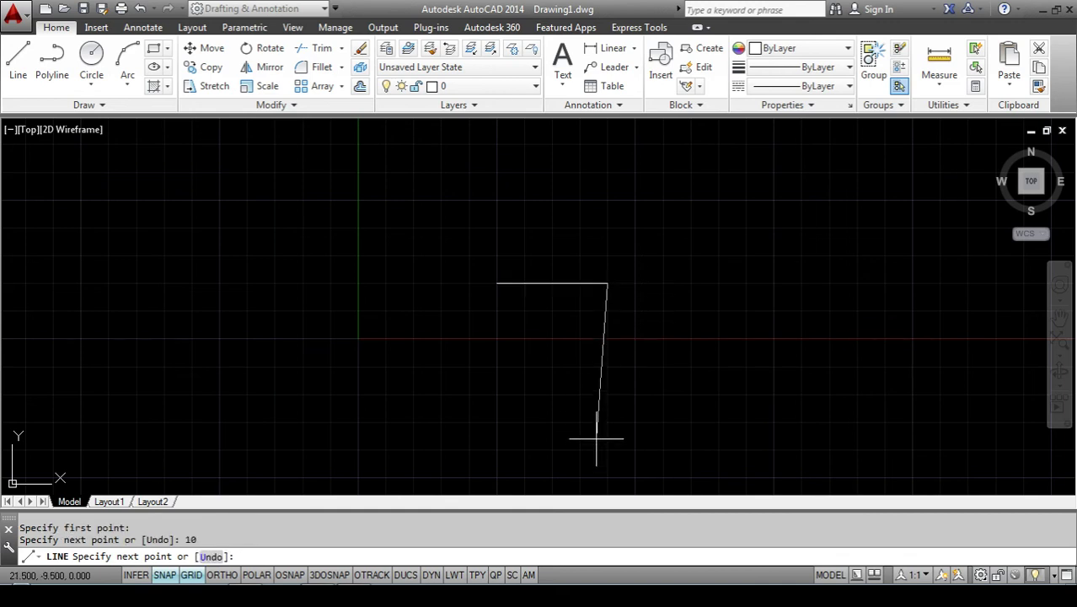
pyautogui.write('1')
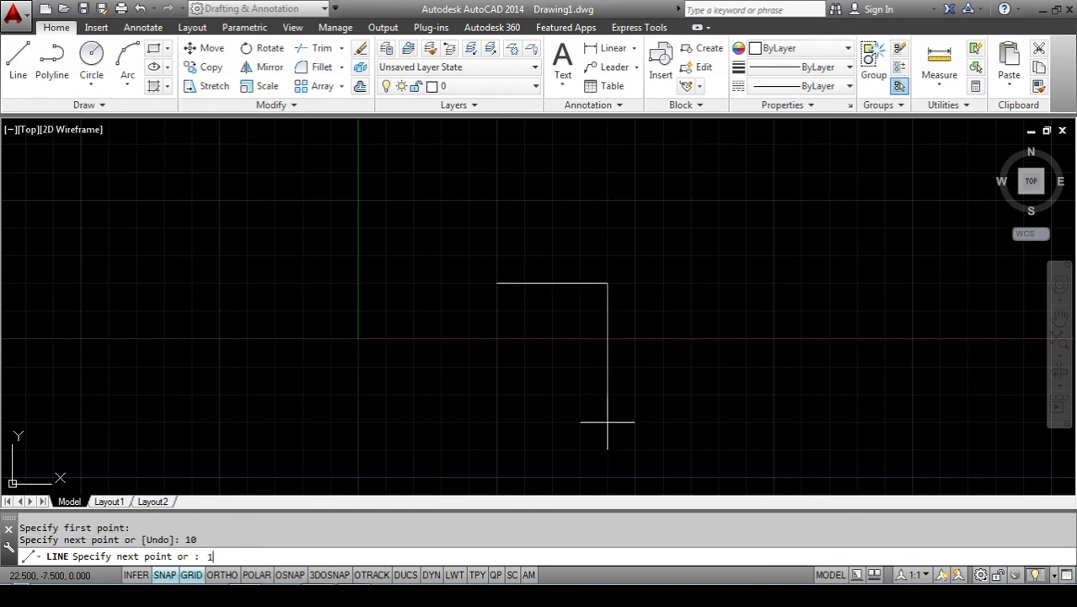
pyautogui.write('0')
pyautogui.press('Return')
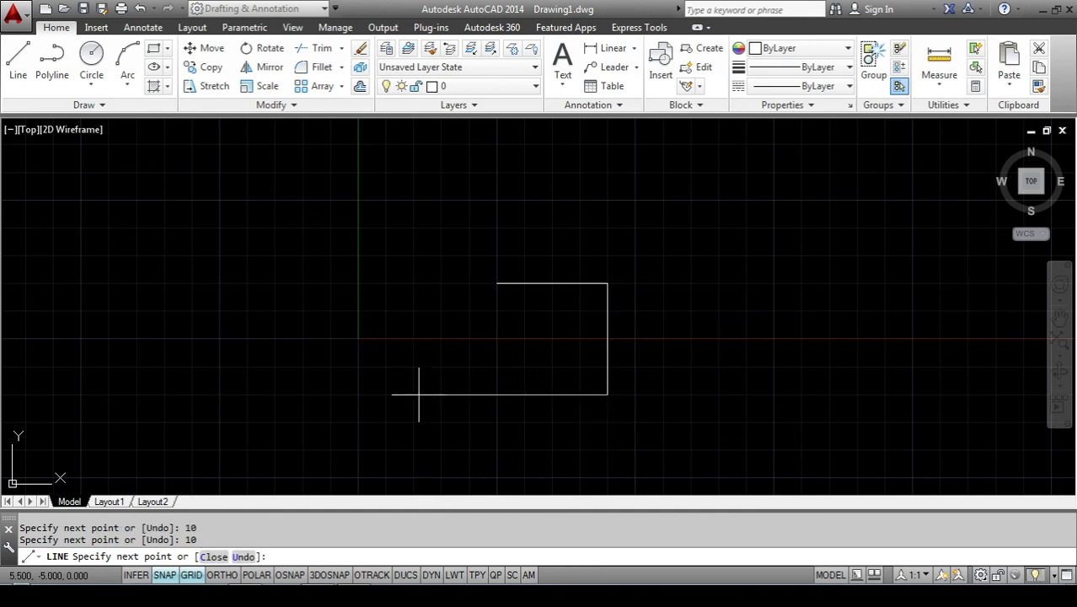
pyautogui.write('10')
pyautogui.press('Return')
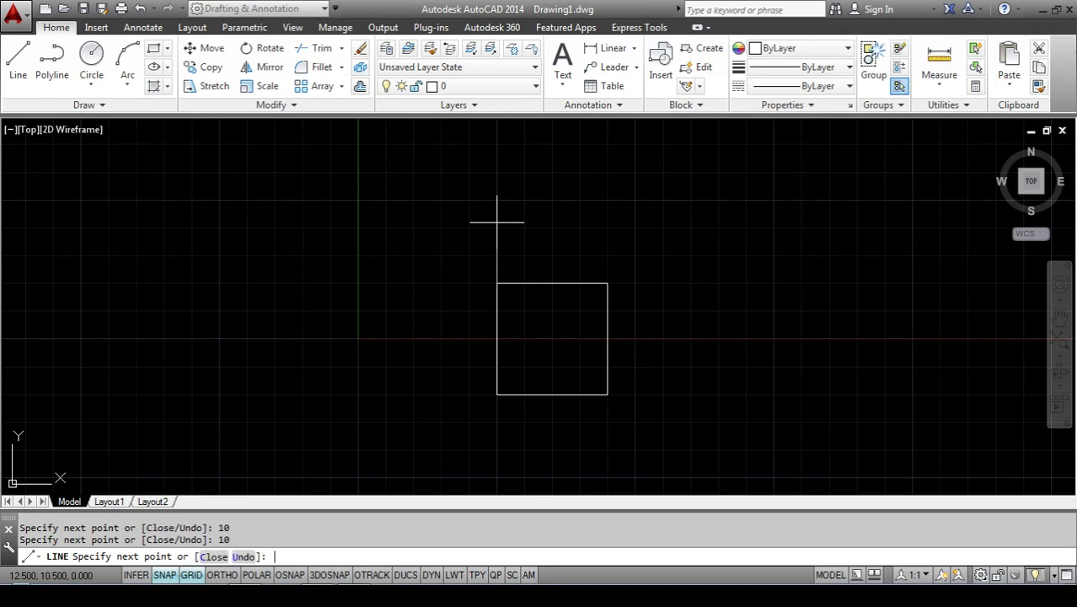
pyautogui.press('Return')
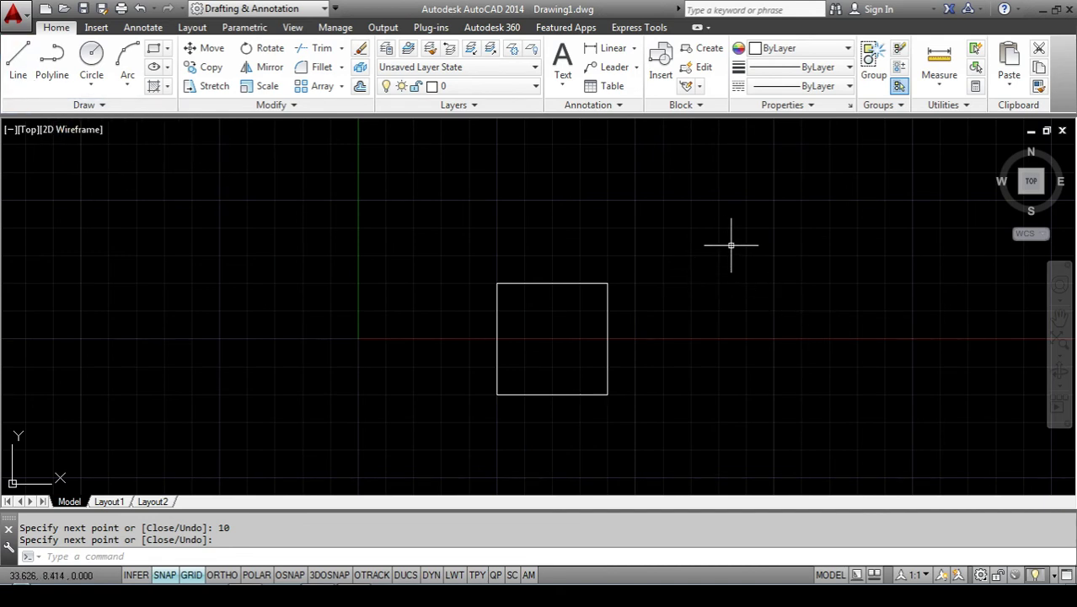
pyautogui.press('Return')
pyautogui.press('Return')
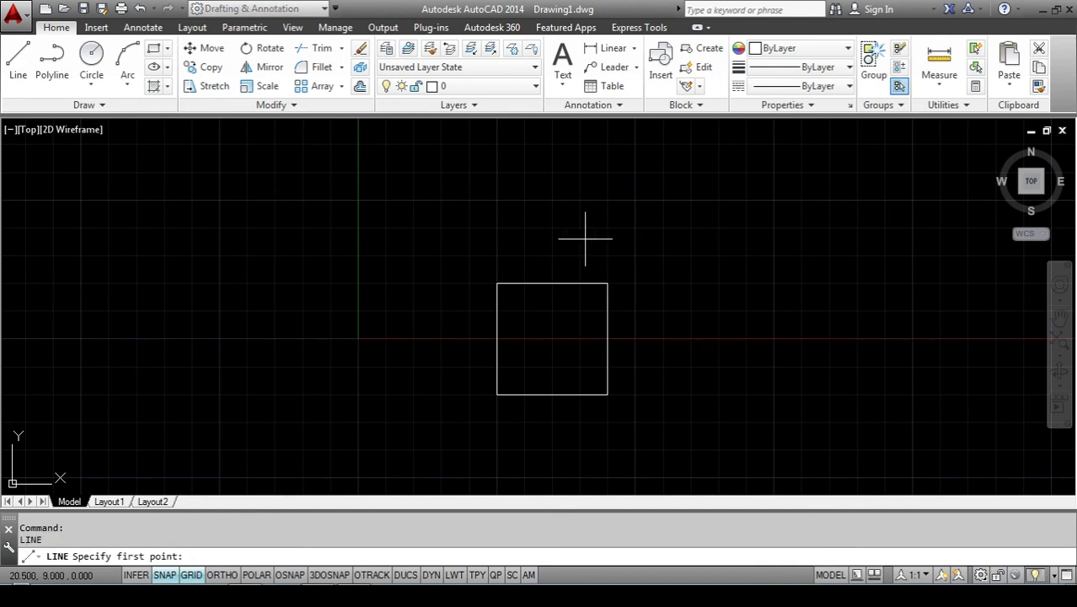
# Draw a closed 10-by-5 rectangle up-right of the square with edges 10, 5, 10 and C.
pyautogui.click(636, 199)
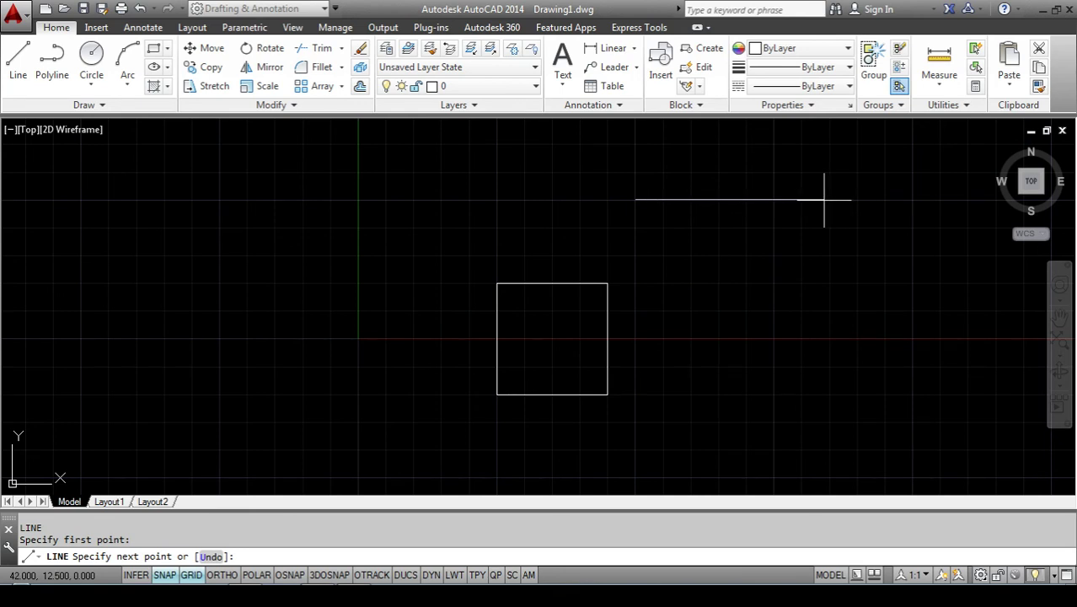
pyautogui.write('10')
pyautogui.press('Return')
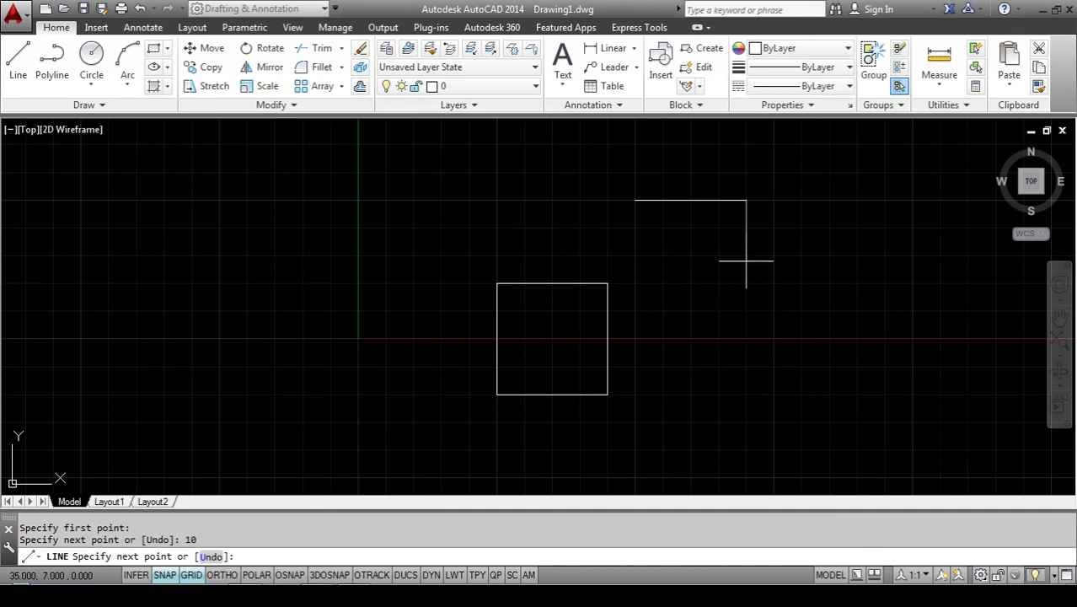
pyautogui.press('Return')
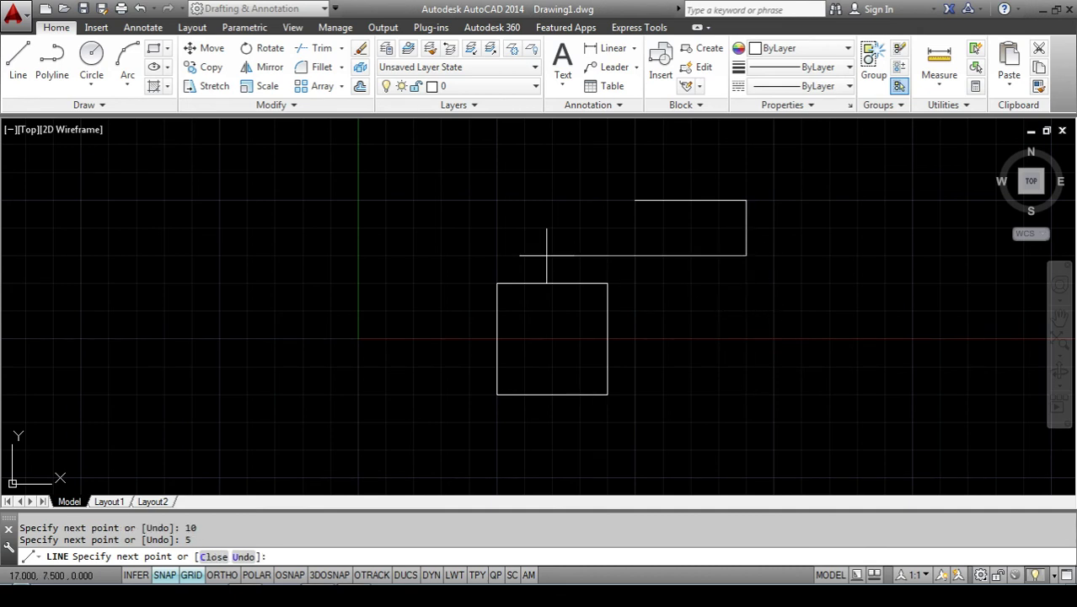
pyautogui.write('10')
pyautogui.press('Return')
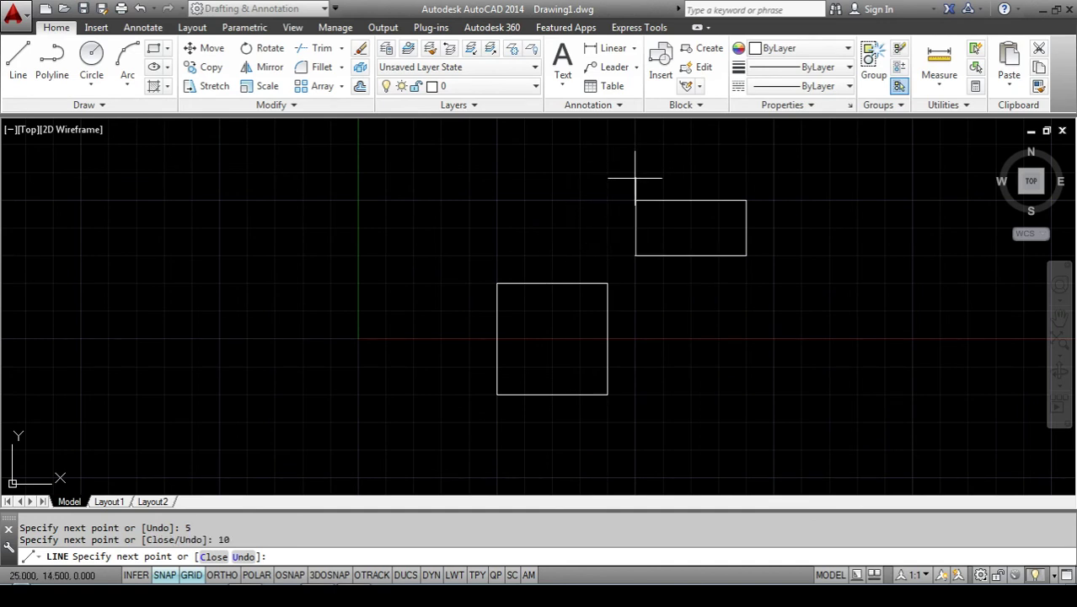
pyautogui.write('c')
pyautogui.press('Return')
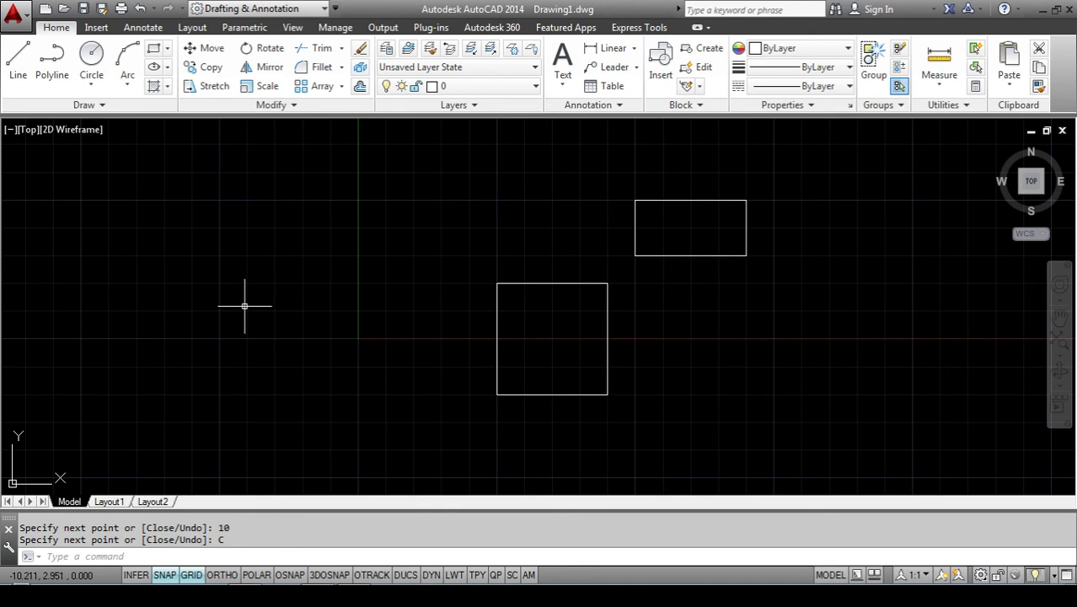
pyautogui.press('Return')
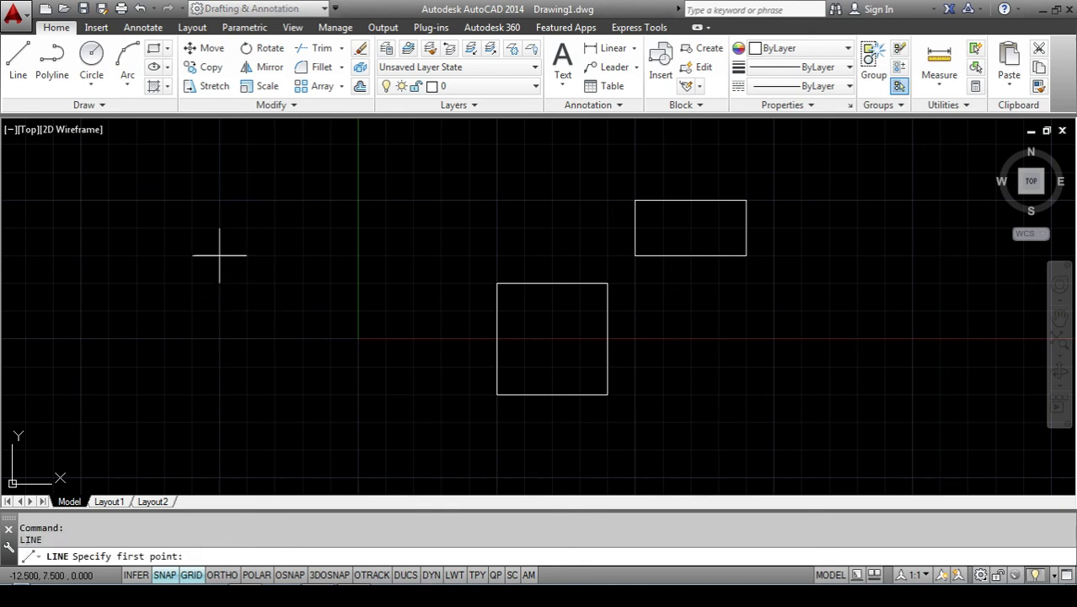
# Draw the H's left leg and lower gap with edges 10, 2, 4, 3, 4, 2.
pyautogui.click(219, 201)
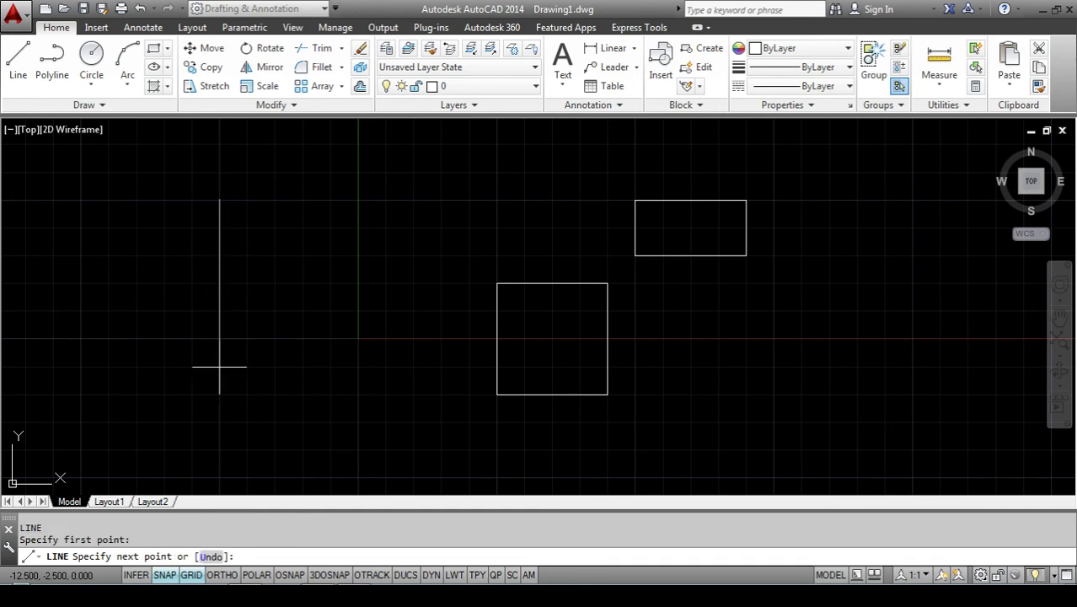
pyautogui.write('10')
pyautogui.press('Return')
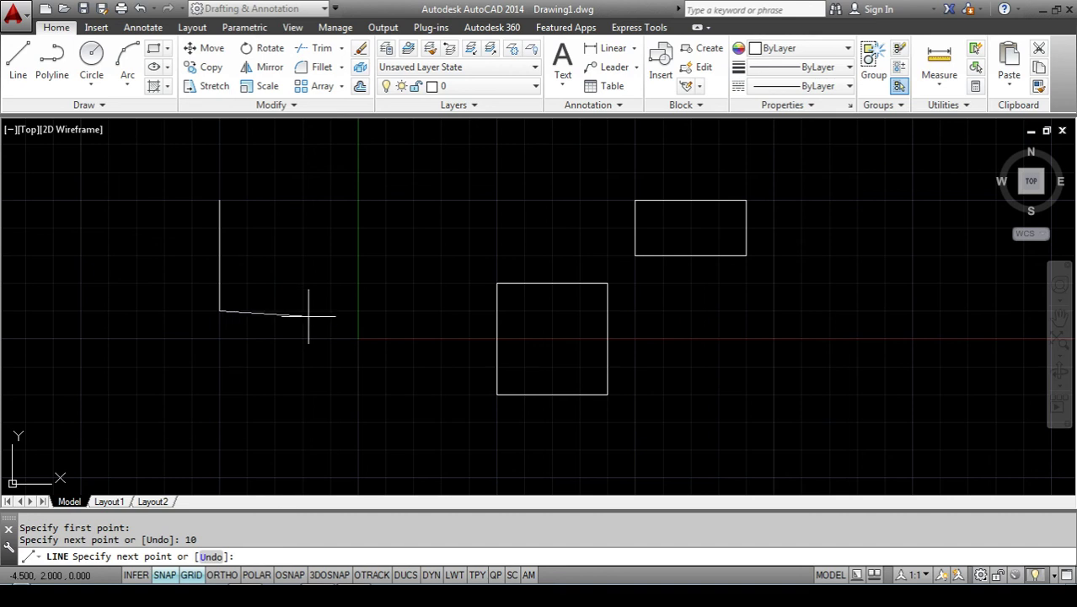
pyautogui.write('2')
pyautogui.press('Return')
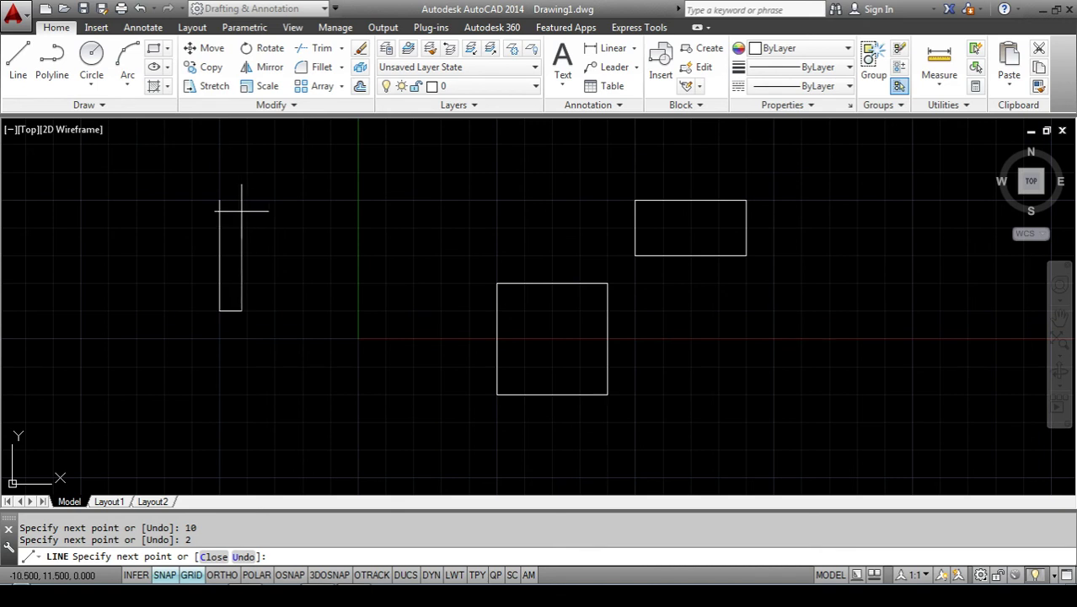
pyautogui.write('4')
pyautogui.press('Return')
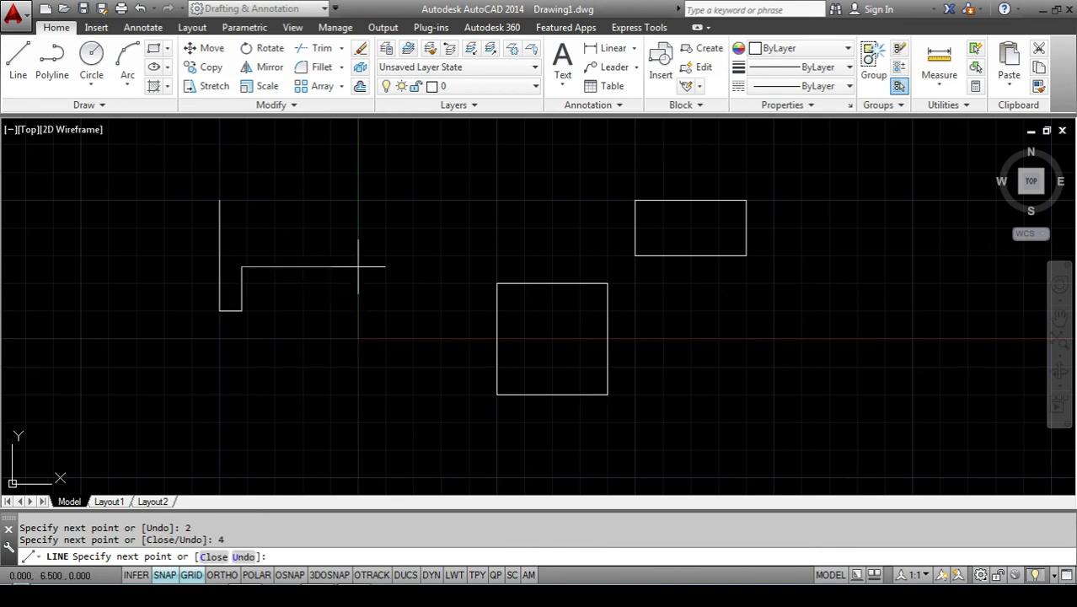
pyautogui.write('3')
pyautogui.press('Return')
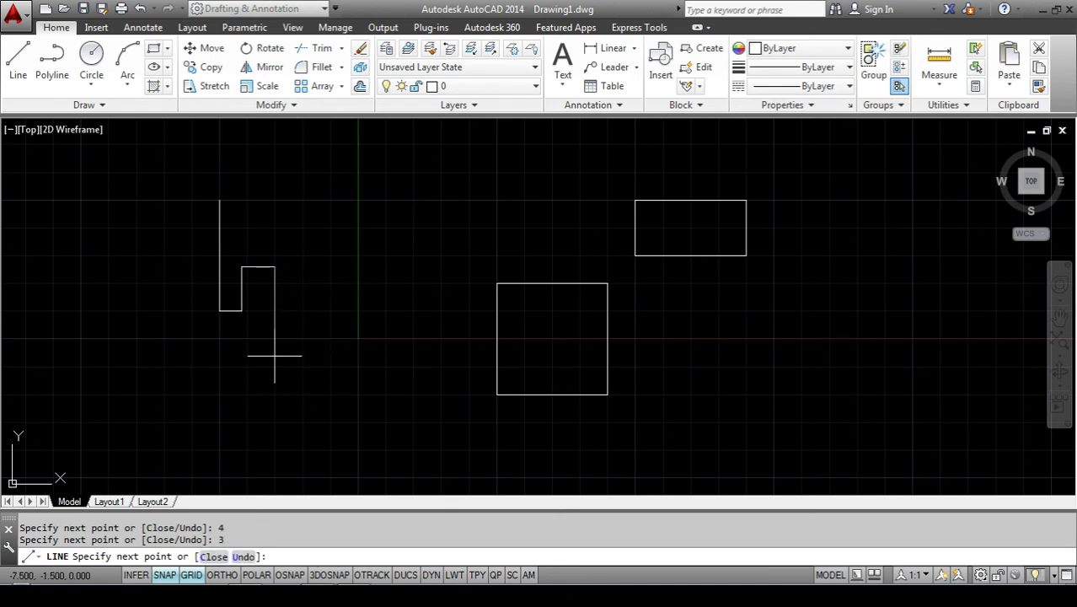
pyautogui.press('Return')
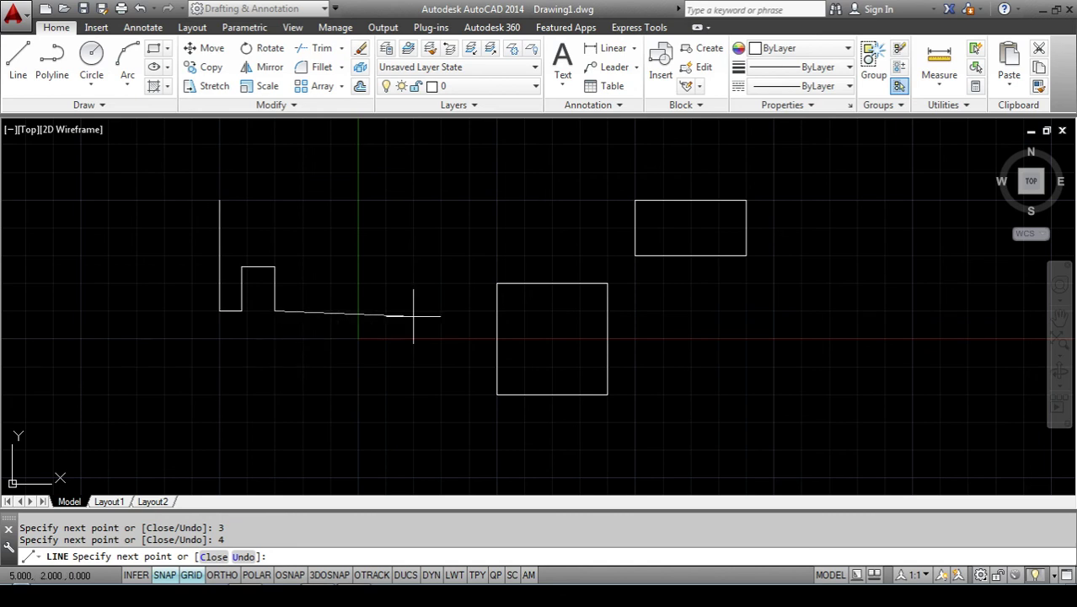
pyautogui.write('2')
pyautogui.press('Return')
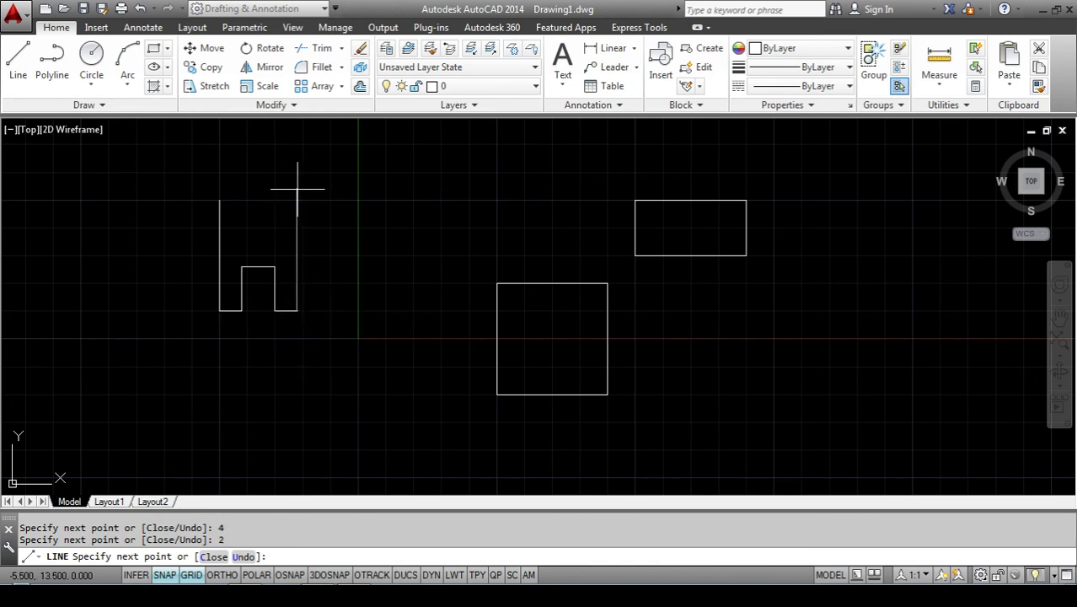
# Draw the H's right side and upper gap with edges 10, 2, 4, 3, 4, 2.
pyautogui.write('10')
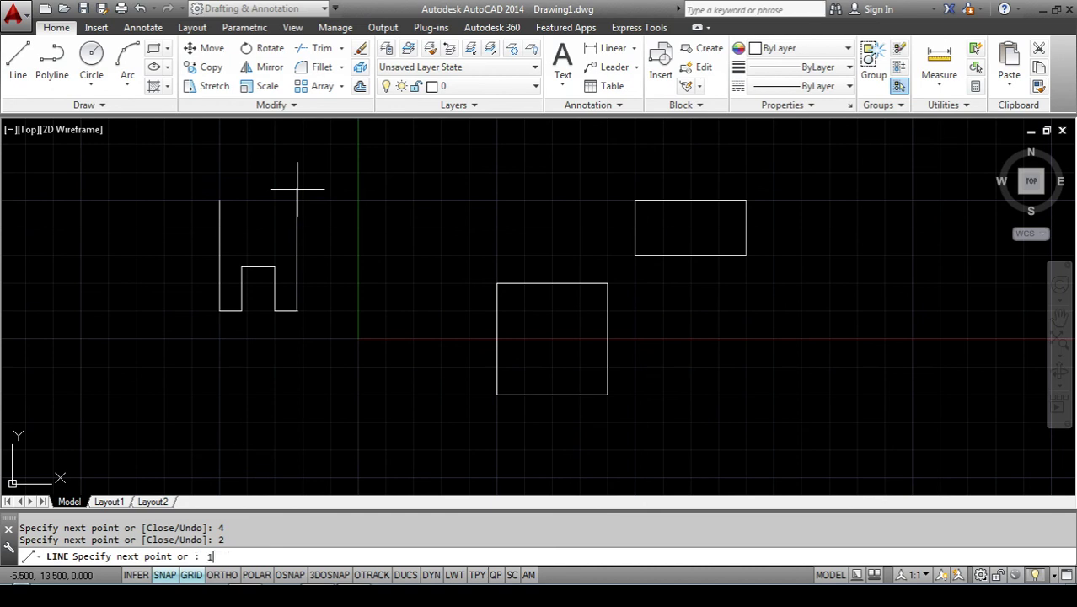
pyautogui.press('Return')
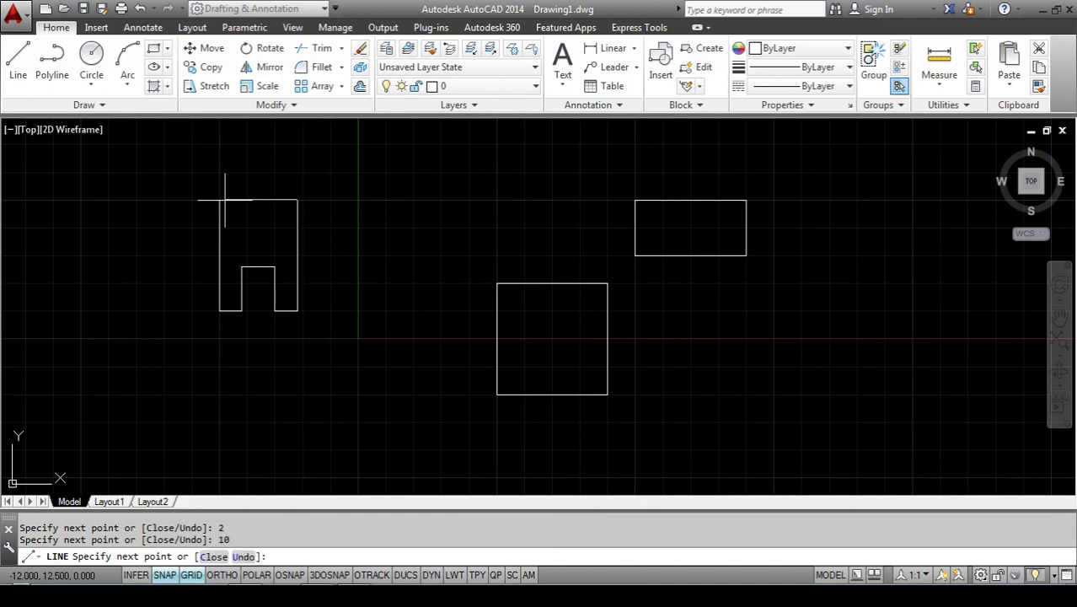
pyautogui.write('2')
pyautogui.press('Return')
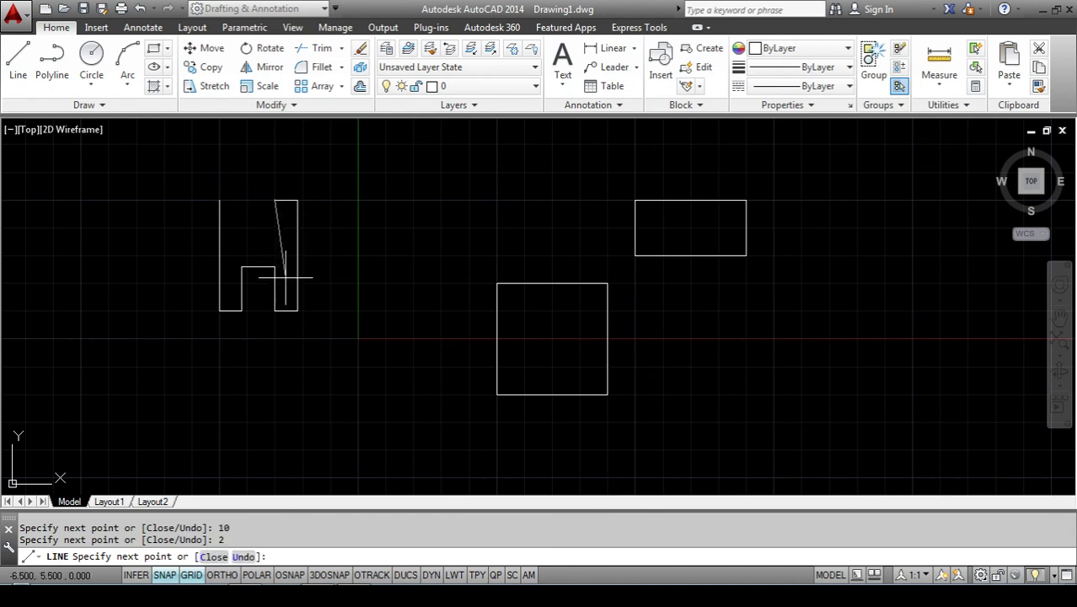
pyautogui.write('4')
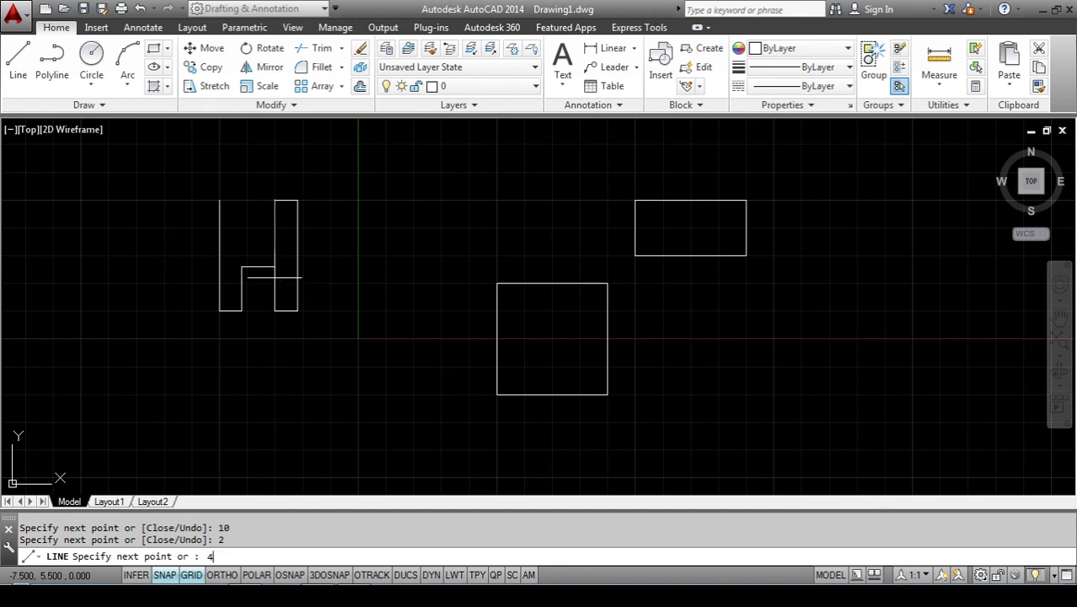
pyautogui.press('Return')
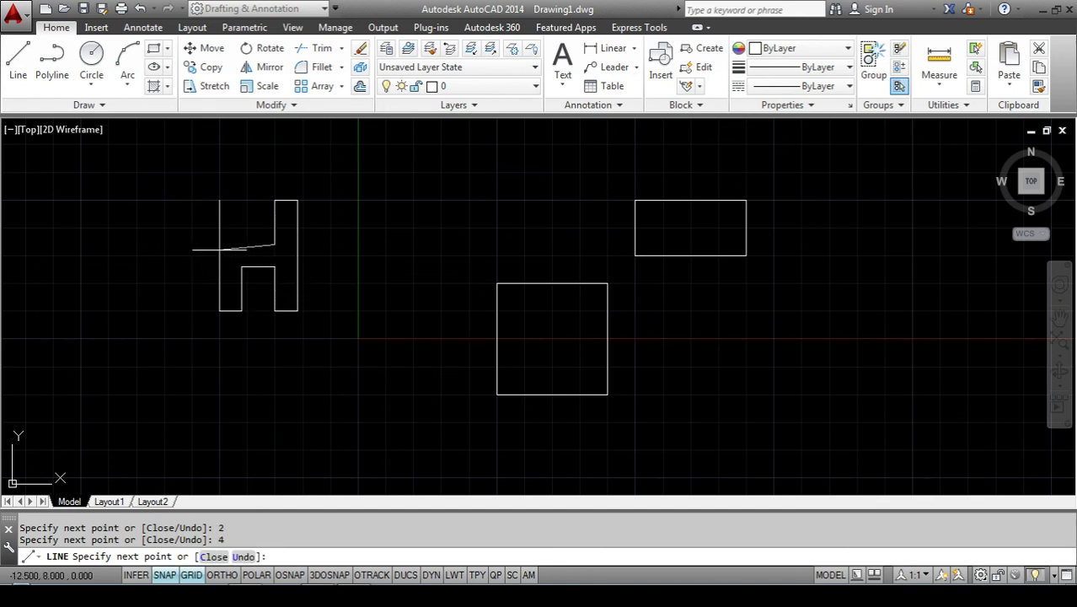
pyautogui.write('3')
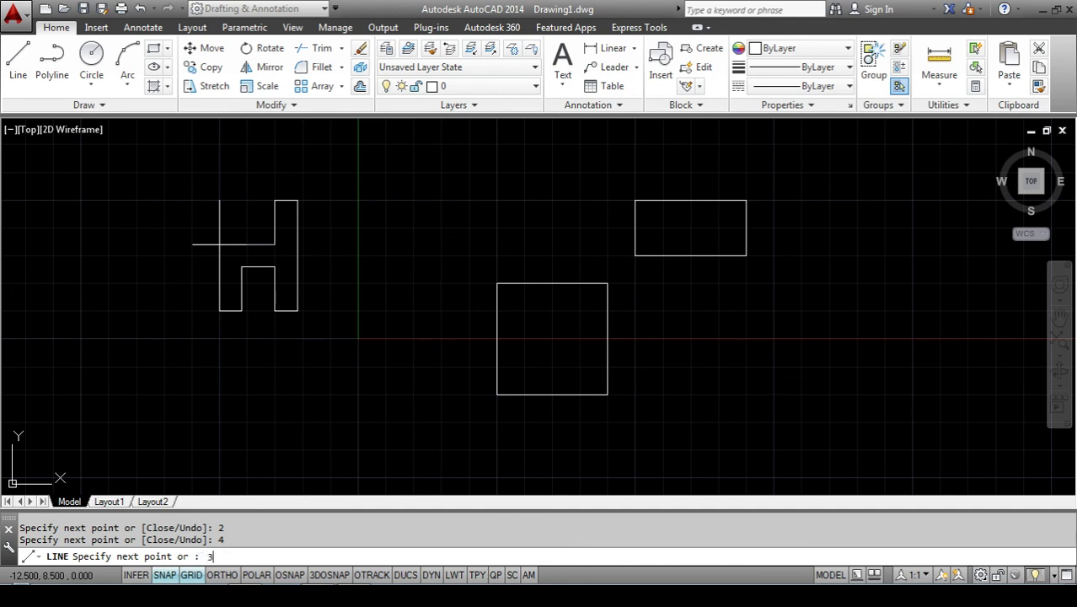
pyautogui.press('Return')
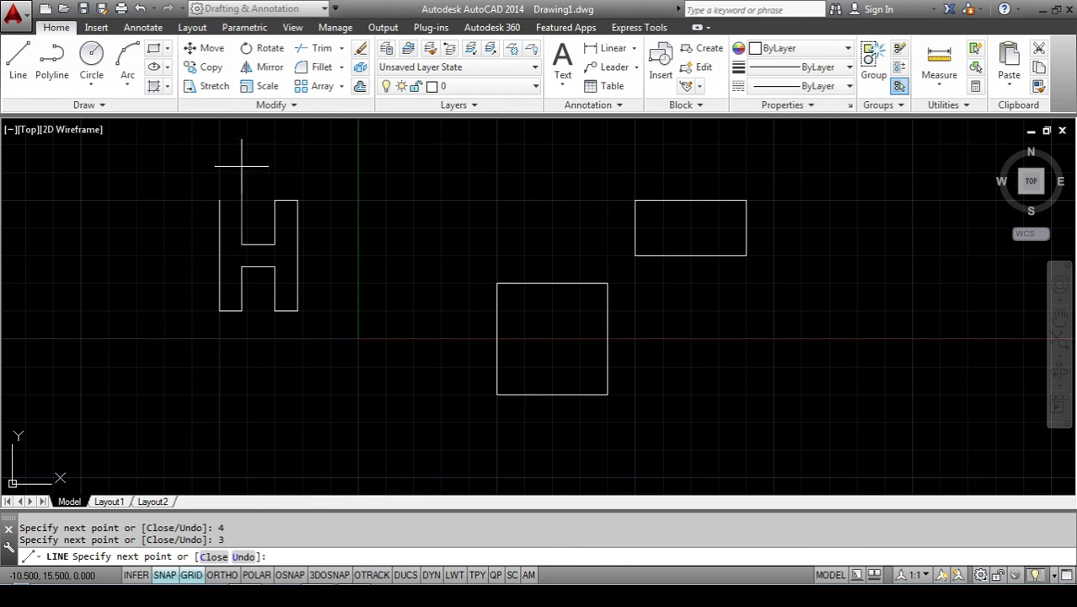
pyautogui.write('4')
pyautogui.press('Return')
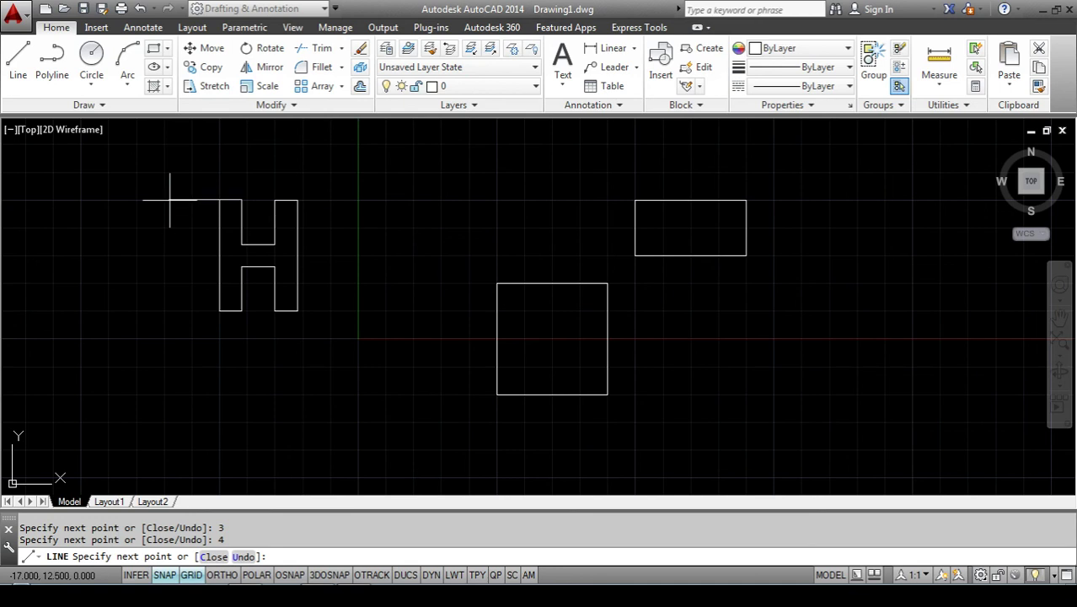
pyautogui.write('2')
pyautogui.press('Return')
pyautogui.press('Return')
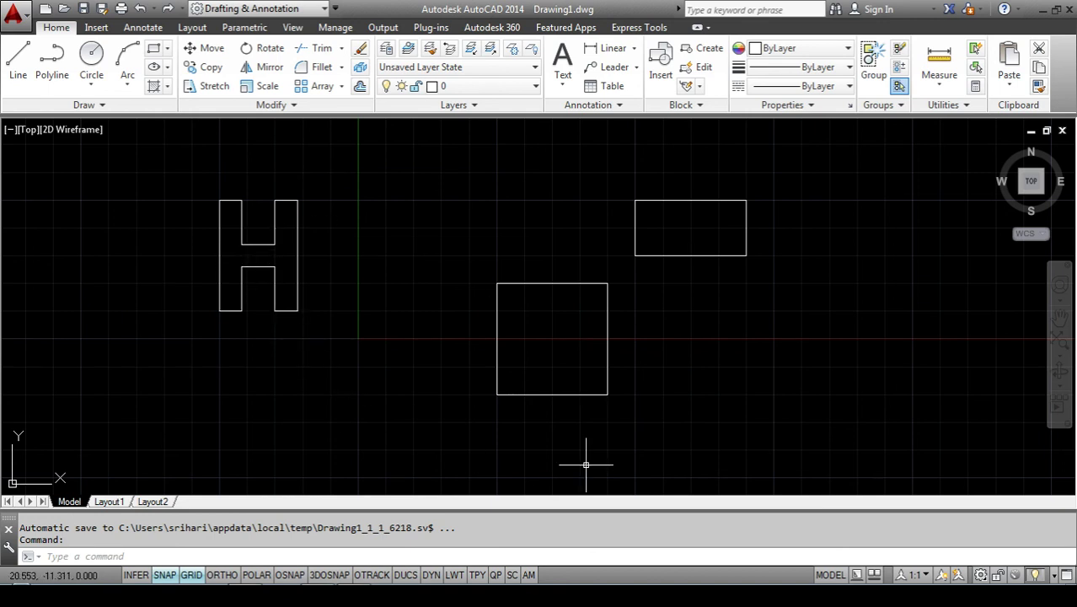
# Zoom in, then use LINE to draw the square's bottom and right sides on snap points.
pyautogui.scroll(-2, 549, 303)
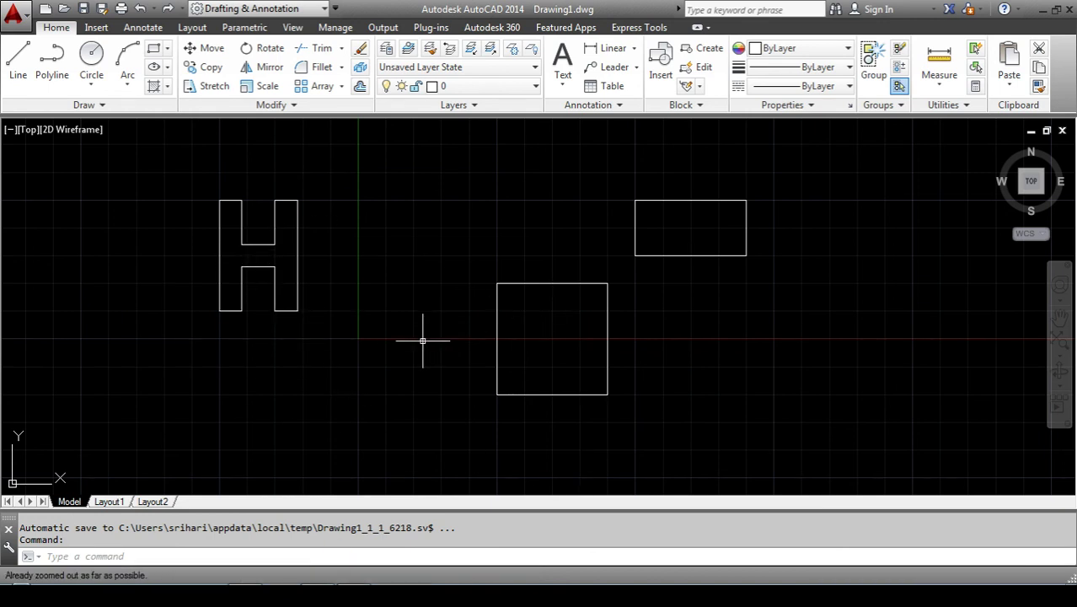
pyautogui.scroll(5, 440, 399)
pyautogui.scroll(3, 424, 387)
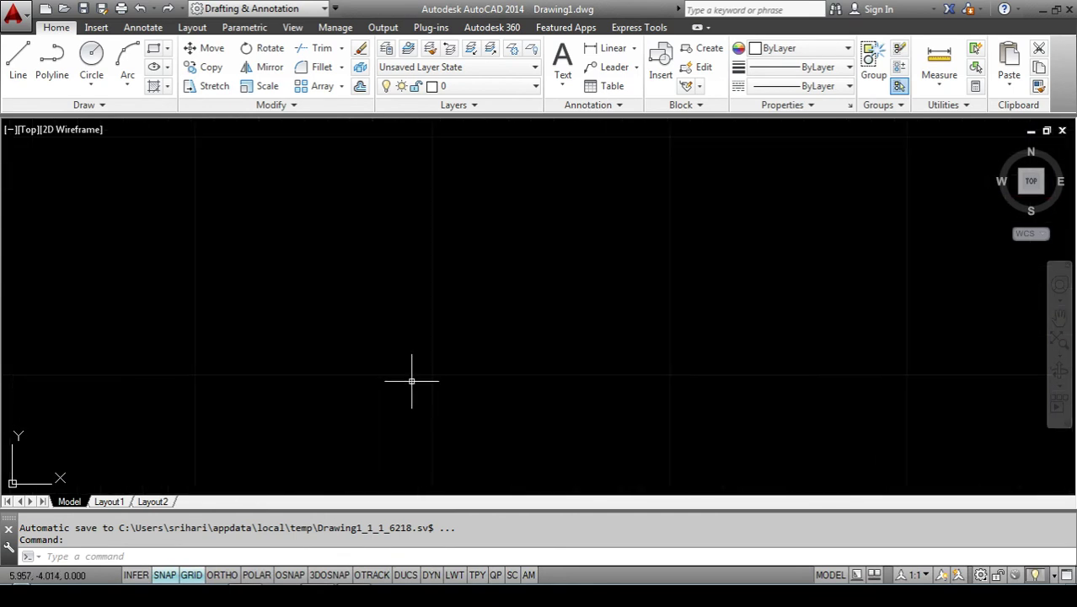
pyautogui.scroll(2, 412, 372)
pyautogui.scroll(2, 400, 373)
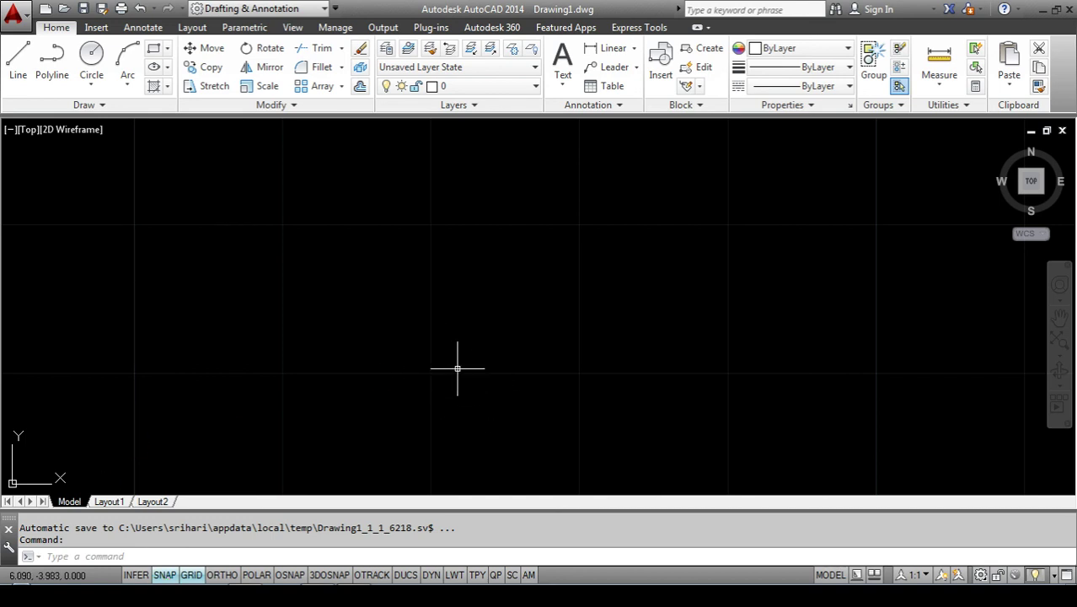
pyautogui.write('l')
pyautogui.press('Return')
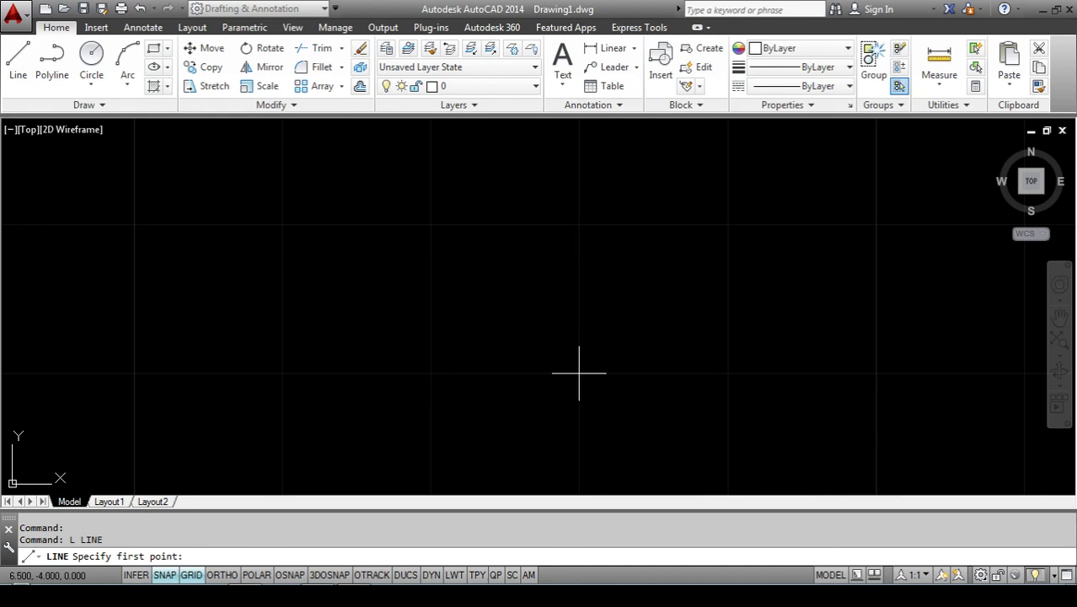
pyautogui.click(431, 373)
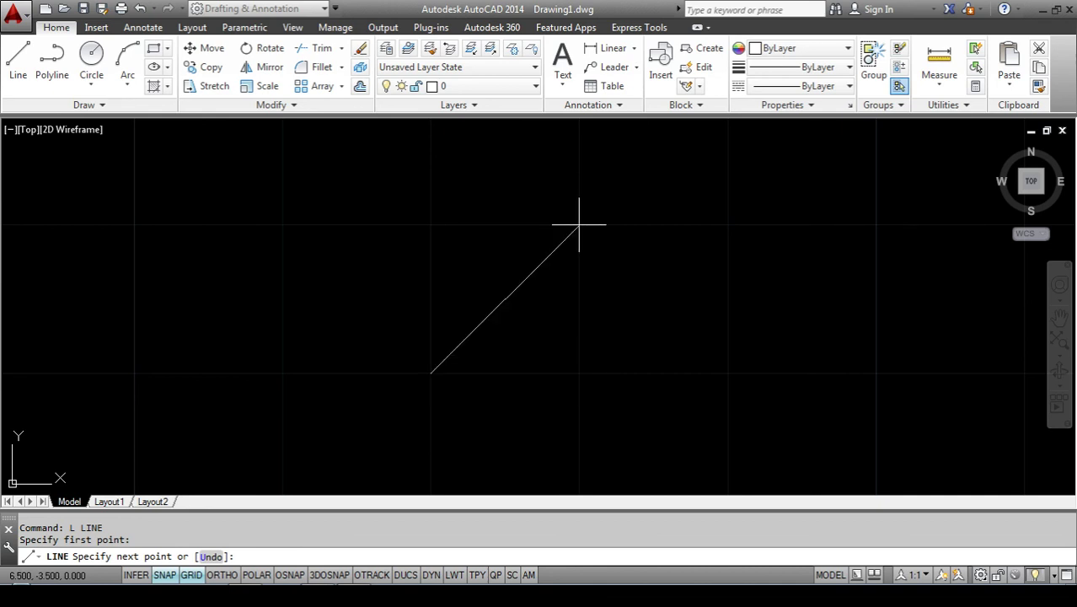
pyautogui.click(579, 372)
pyautogui.click(579, 224)
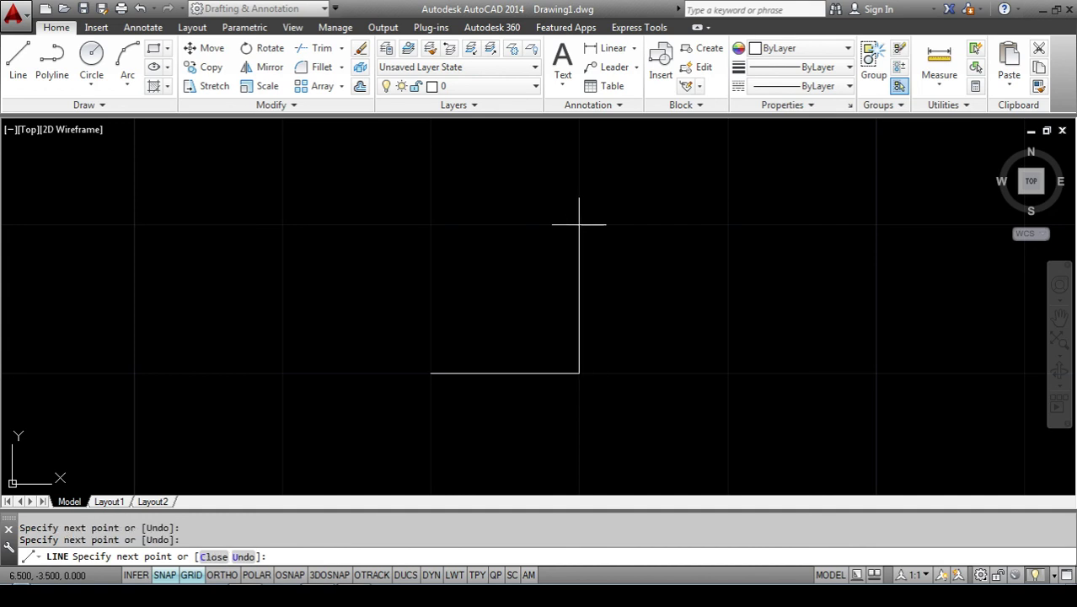
# Close the square's top and left sides, end LINE, and turn grid snap off.
pyautogui.click(430, 225)
pyautogui.click(430, 372)
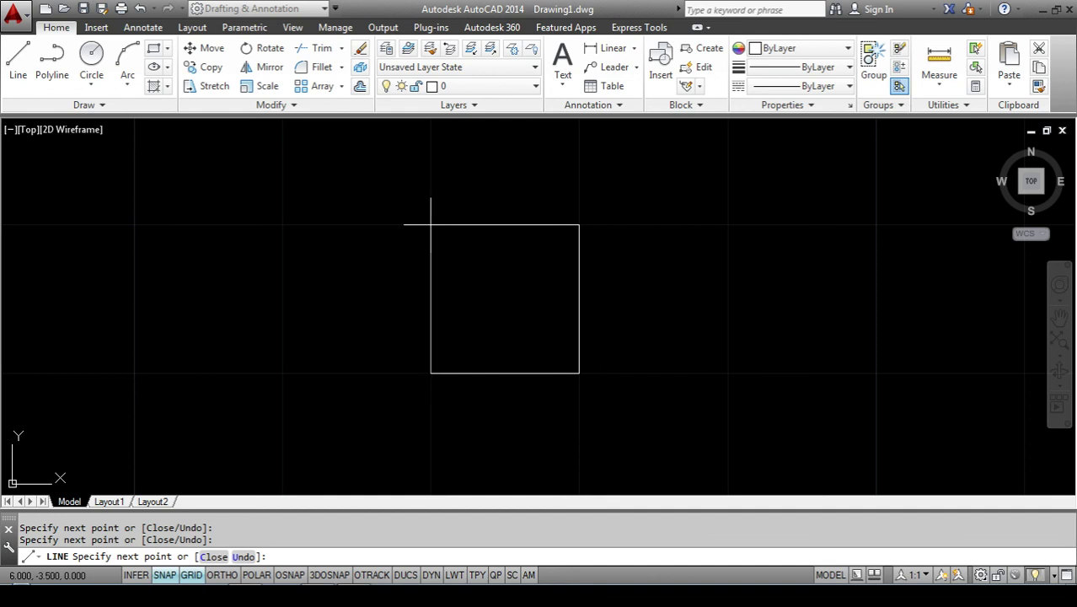
pyautogui.press('Escape')
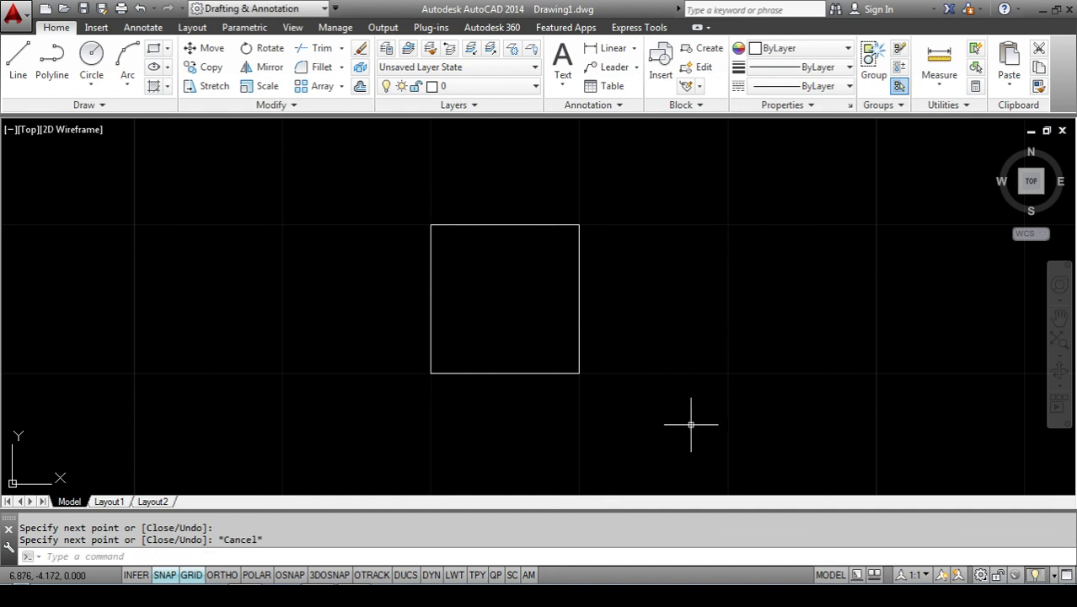
pyautogui.click(165, 575)
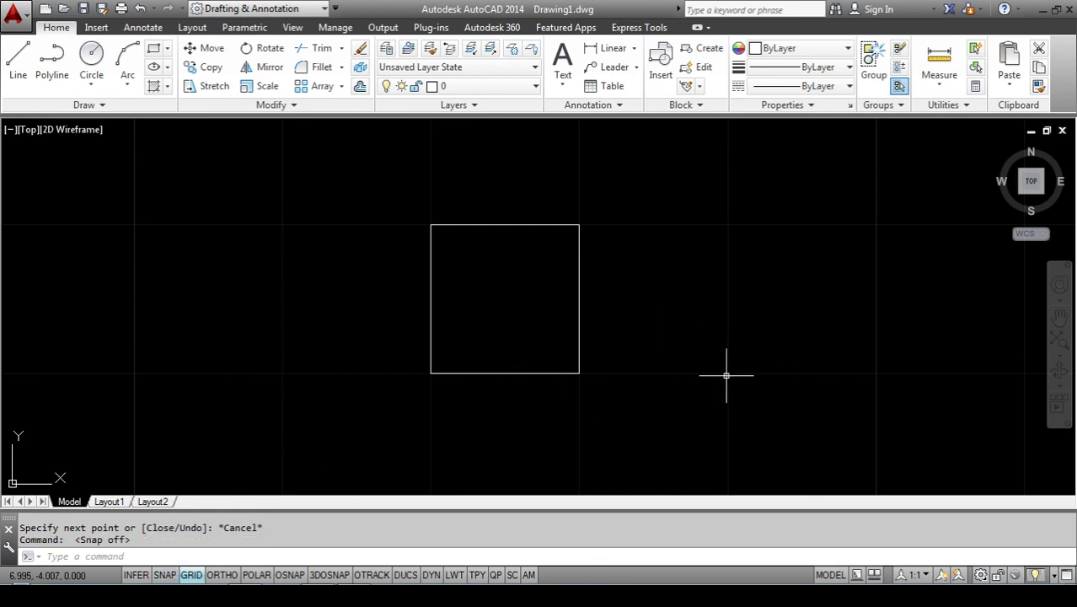
# Draw a freehand closed triangle to the right of the square.
pyautogui.write('l')
pyautogui.press('Return')
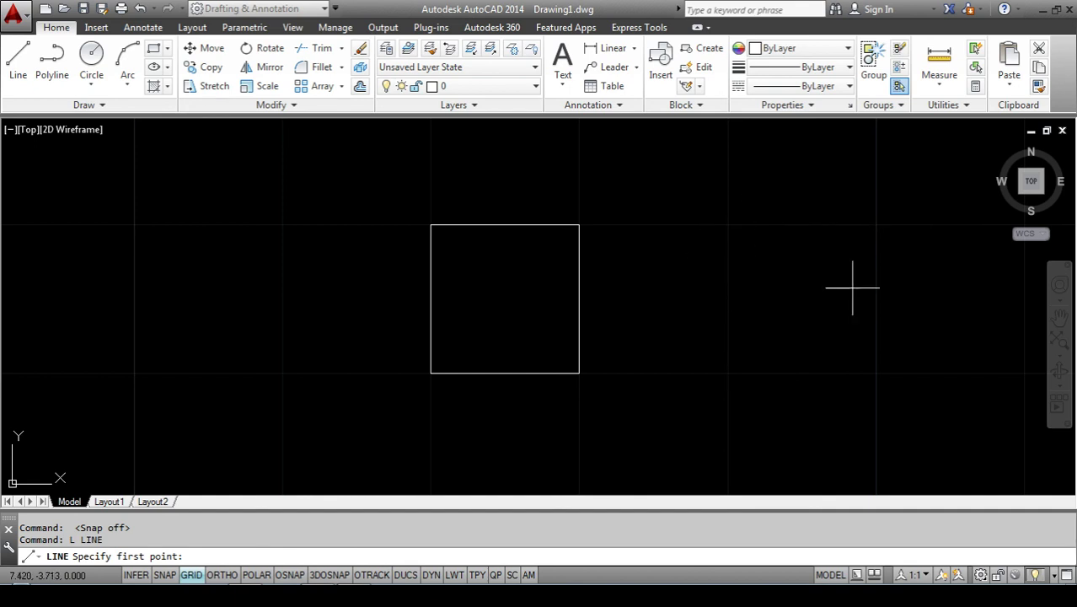
pyautogui.click(728, 372)
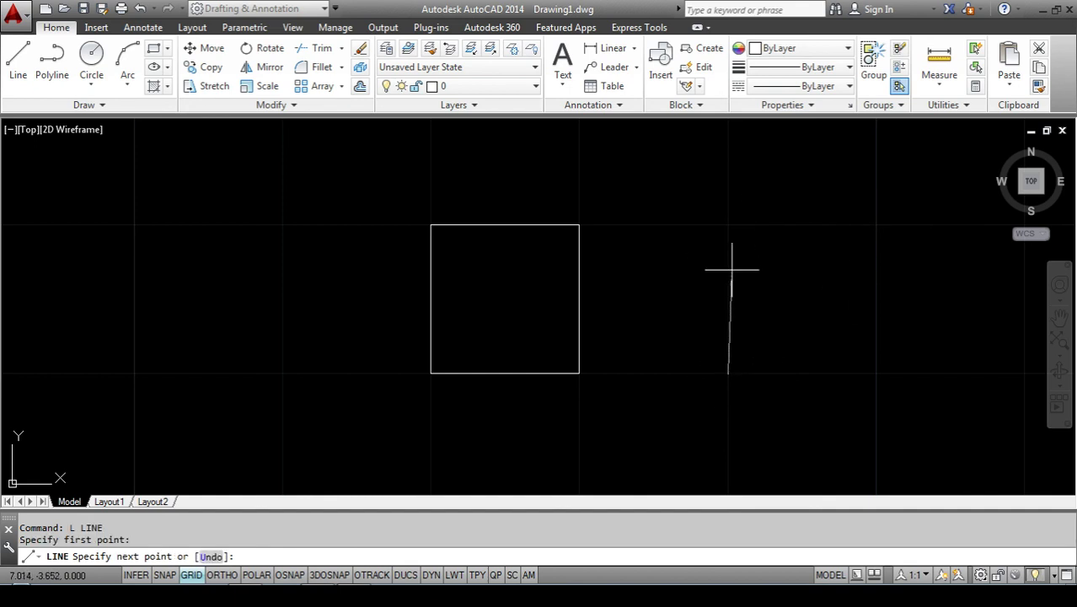
pyautogui.click(800, 226)
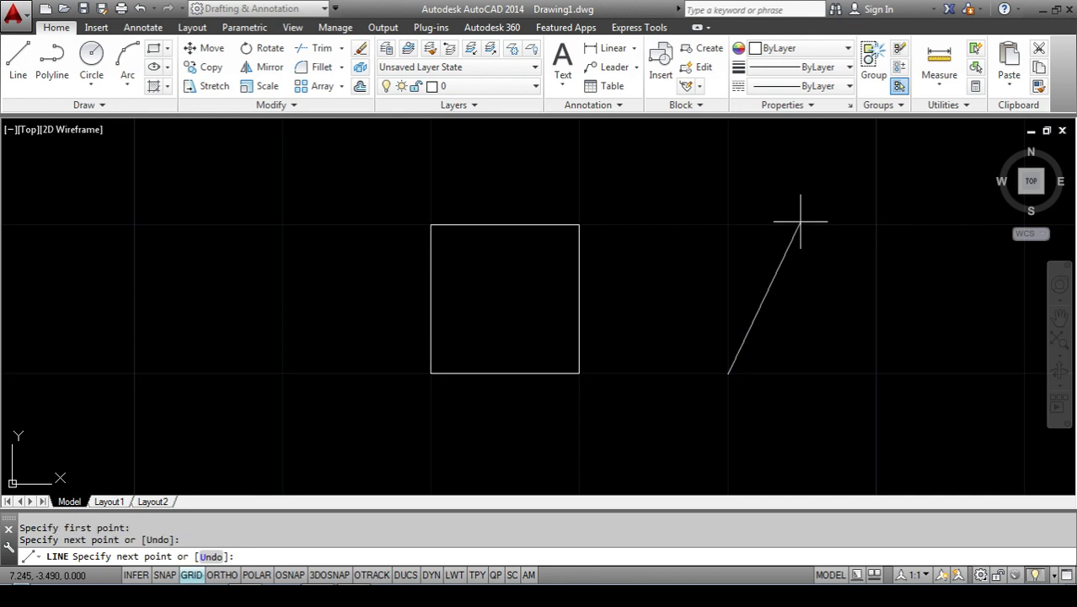
pyautogui.click(876, 373)
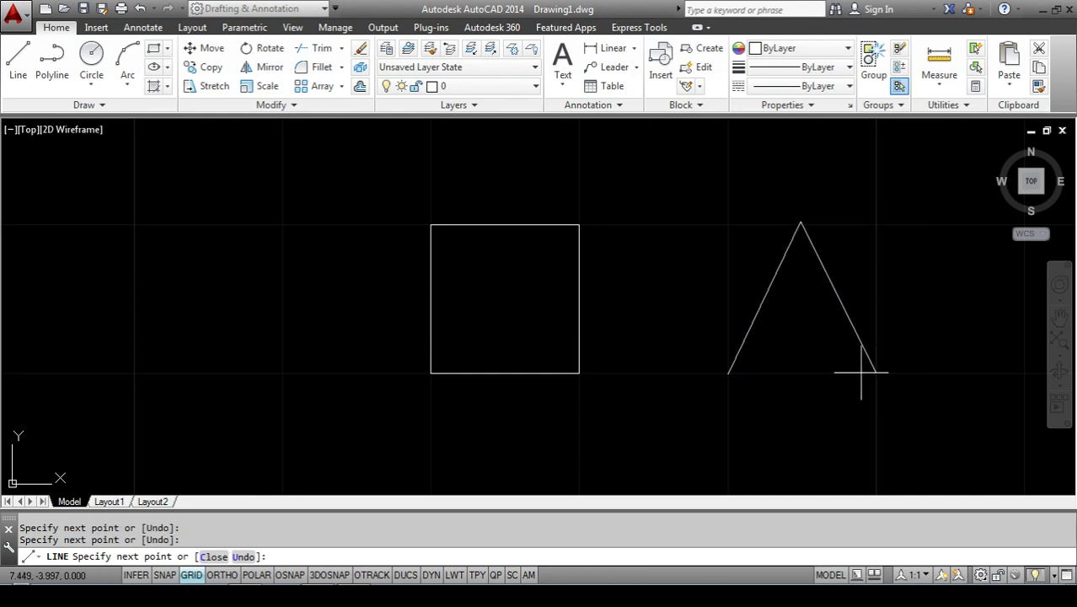
pyautogui.click(730, 372)
pyautogui.press('Return')
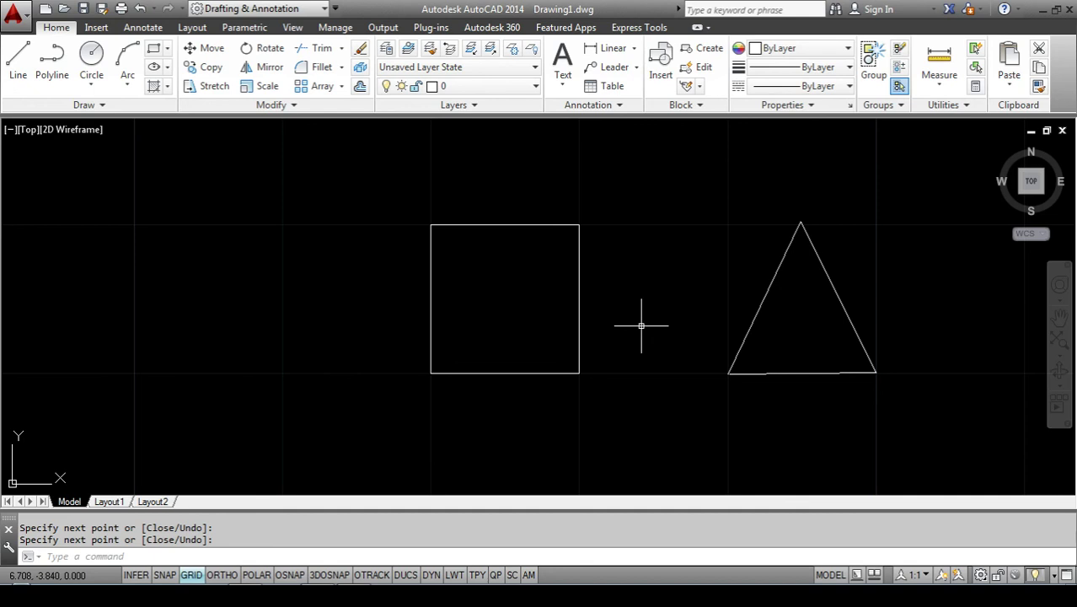
# Draw an irregular closed quadrilateral left of the square, then turn grid snap back on.
pyautogui.press('Return')
pyautogui.click(205, 224)
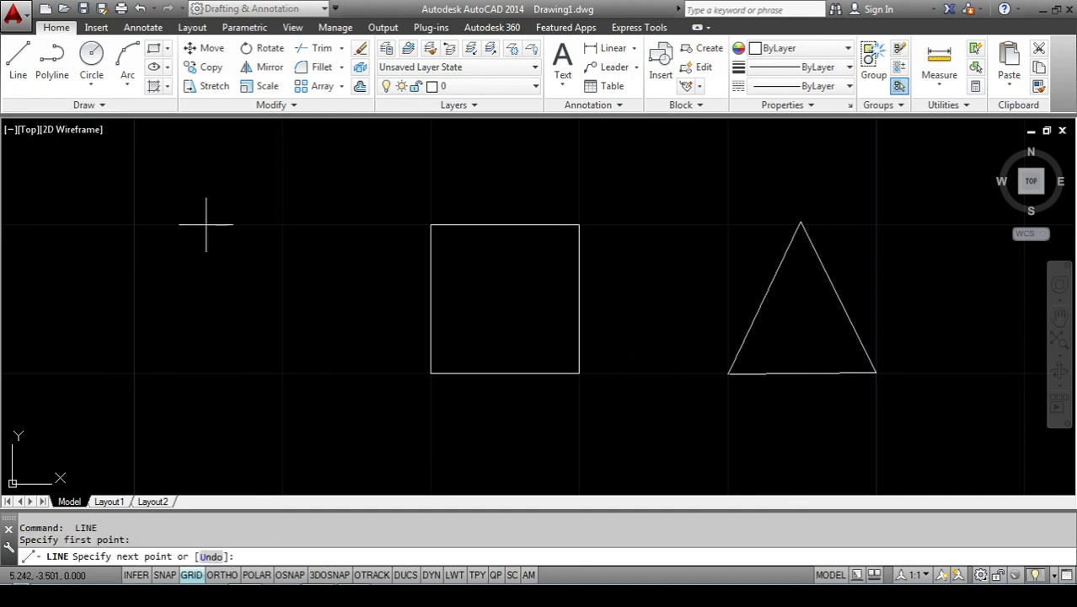
pyautogui.click(185, 355)
pyautogui.click(254, 320)
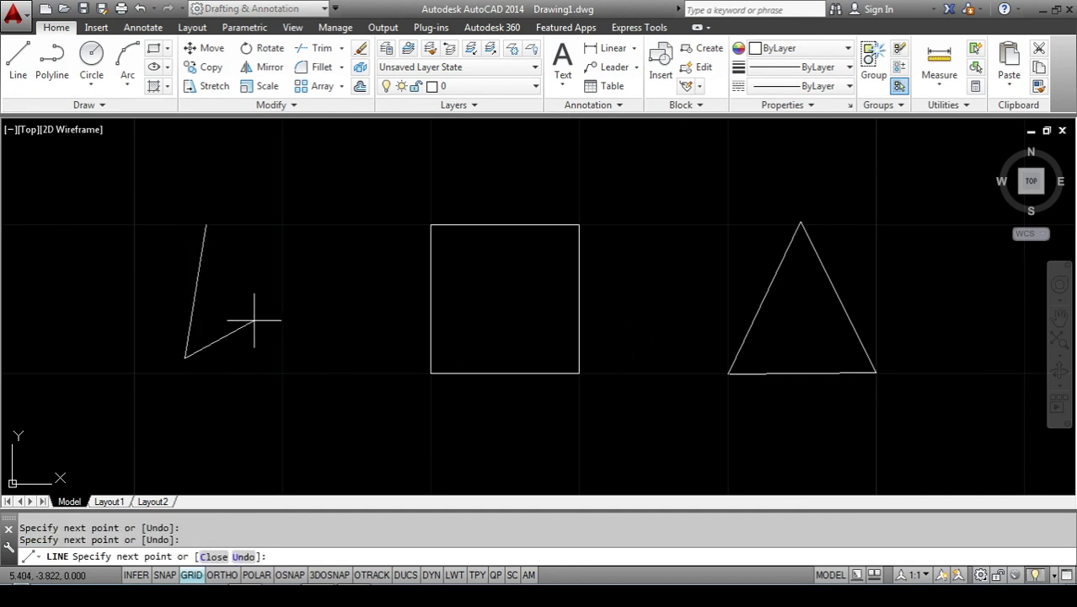
pyautogui.click(328, 226)
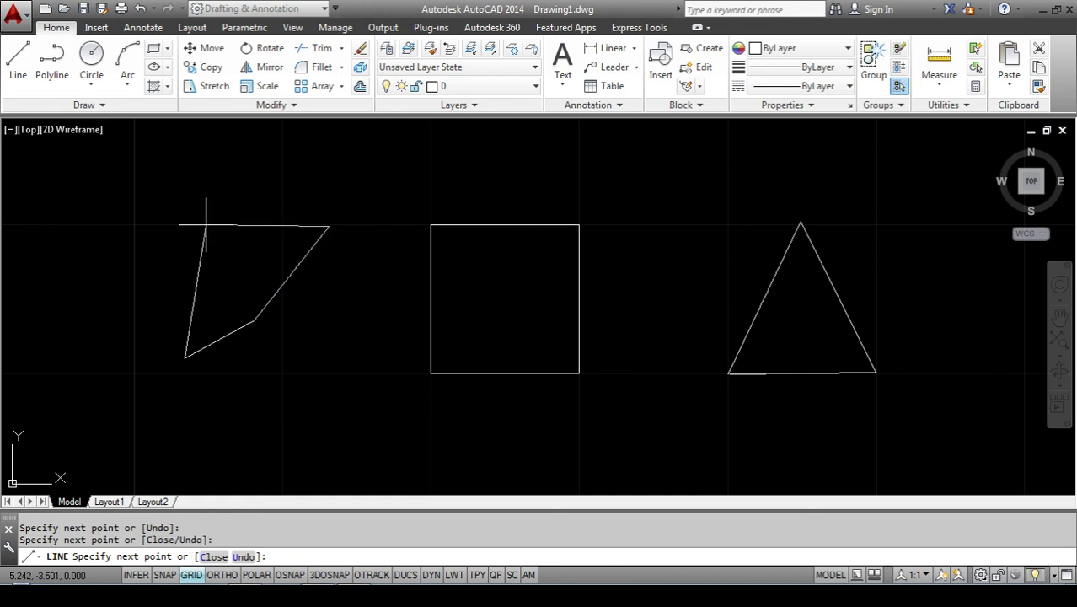
pyautogui.click(206, 224)
pyautogui.press('Return')
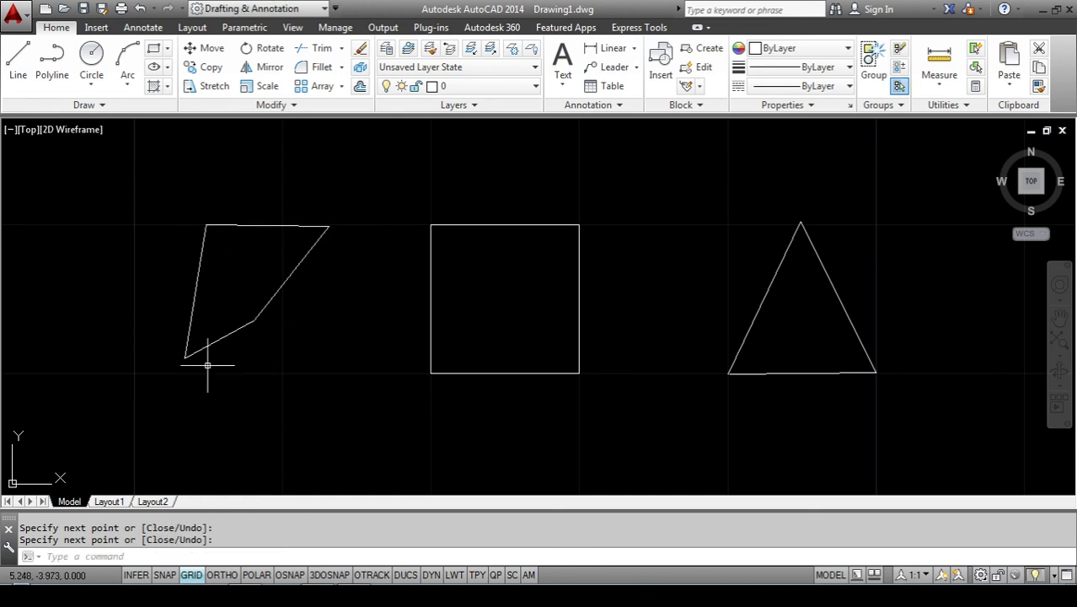
pyautogui.click(165, 575)
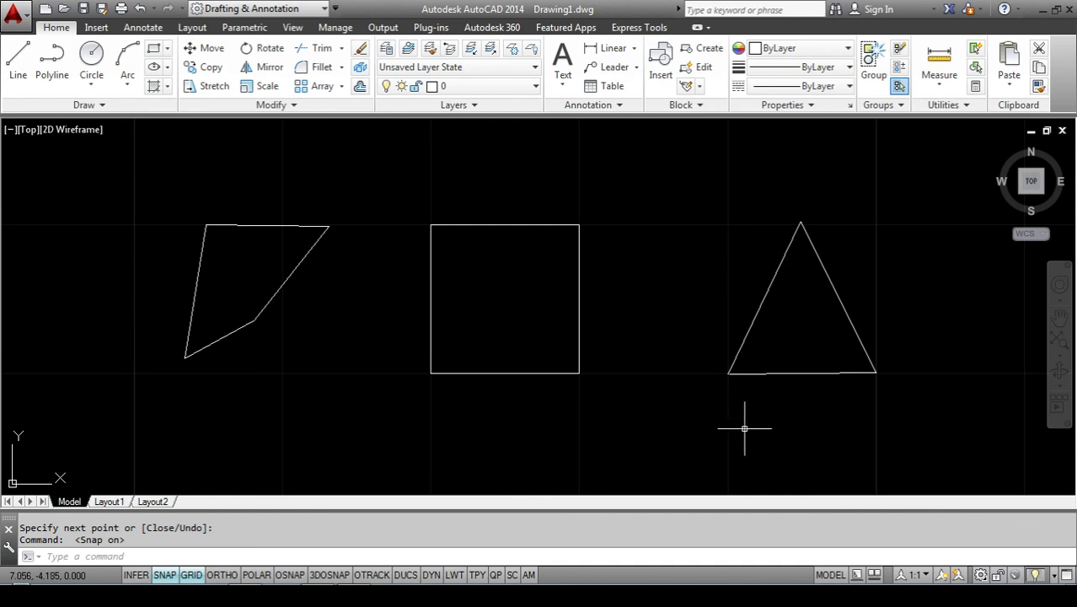
# Draw a grid-snapped closed square in a lower row of the drawing.
pyautogui.scroll(-4, 654, 286)
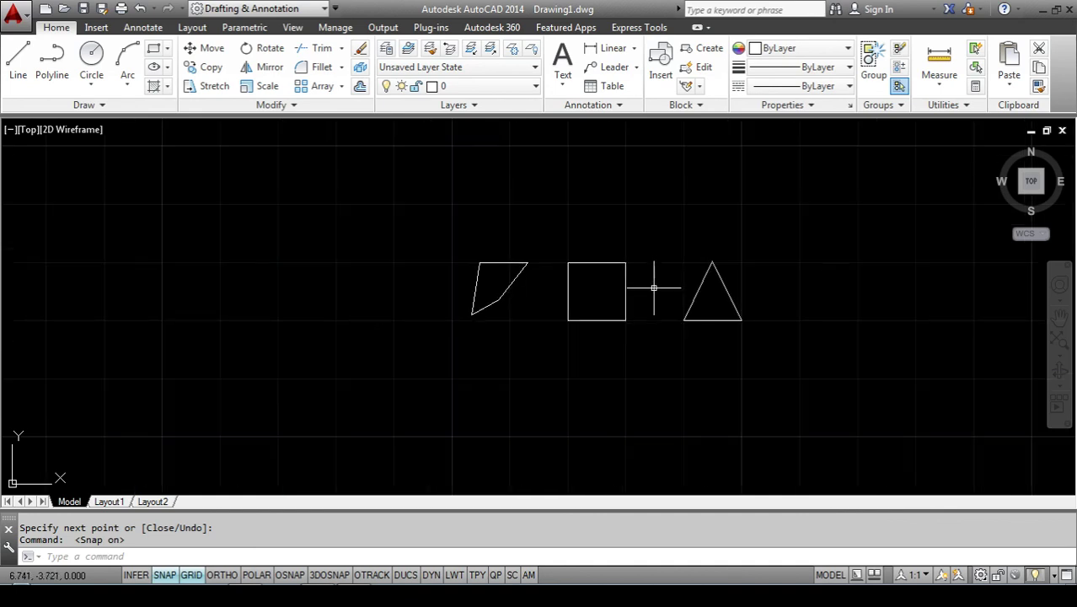
pyautogui.scroll(4, 616, 394)
pyautogui.scroll(-4, 616, 394)
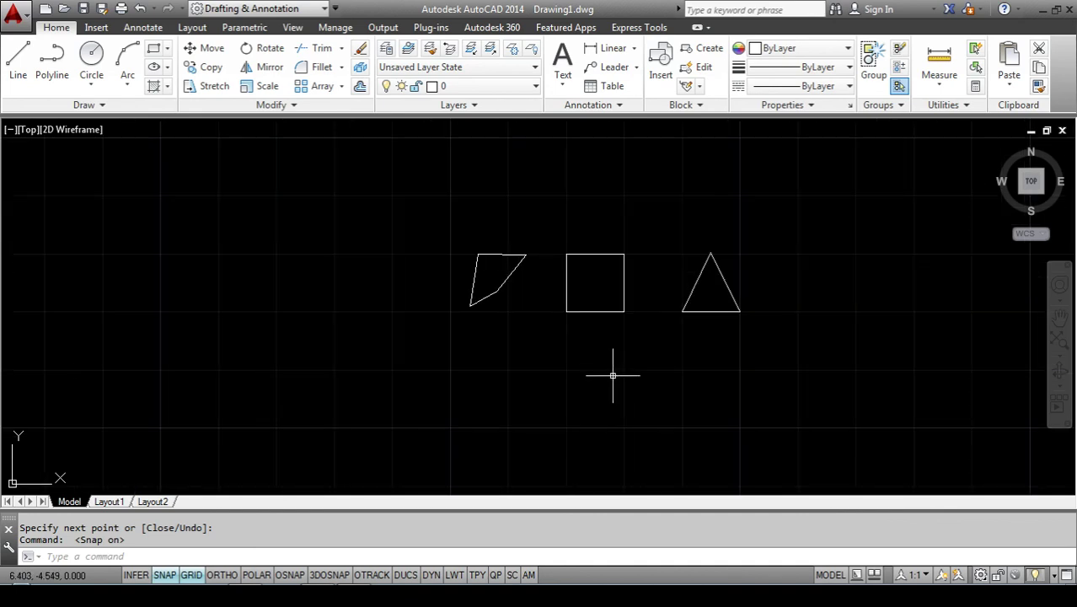
pyautogui.scroll(2, 649, 435)
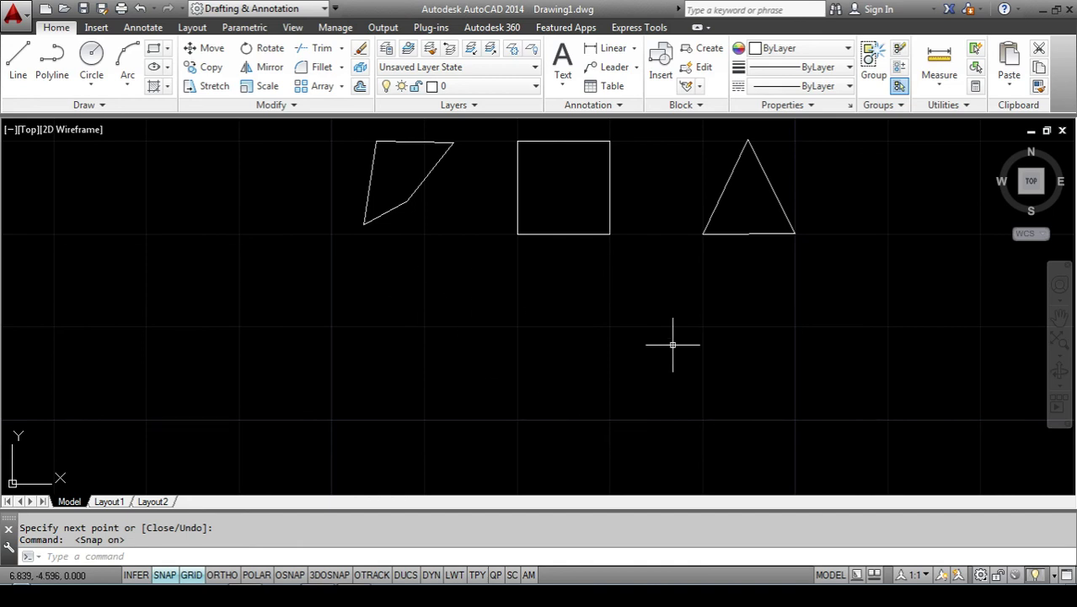
pyautogui.write('l')
pyautogui.press('Return')
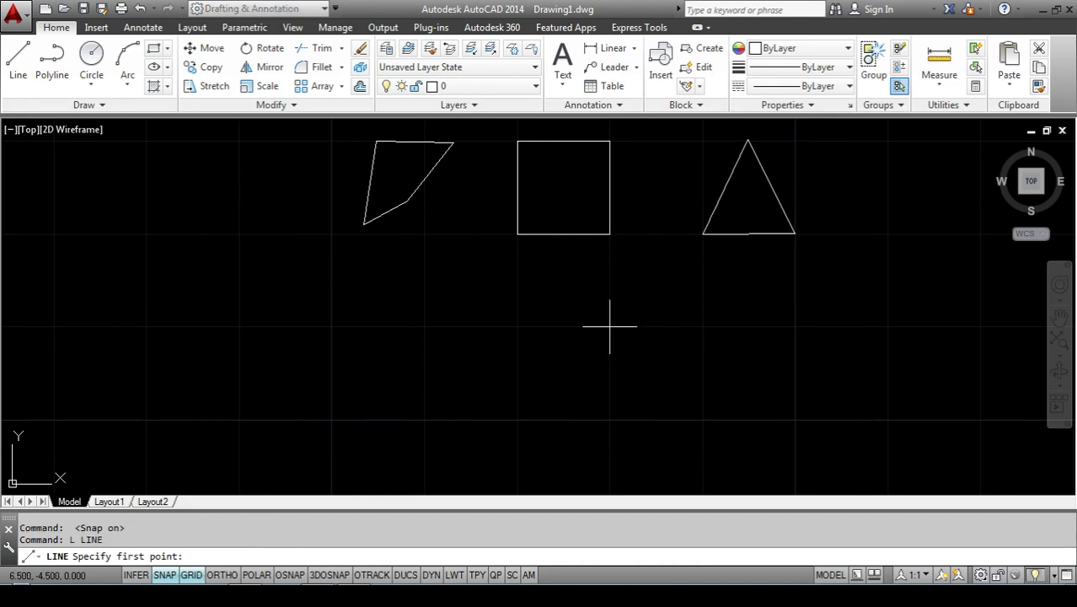
pyautogui.click(609, 326)
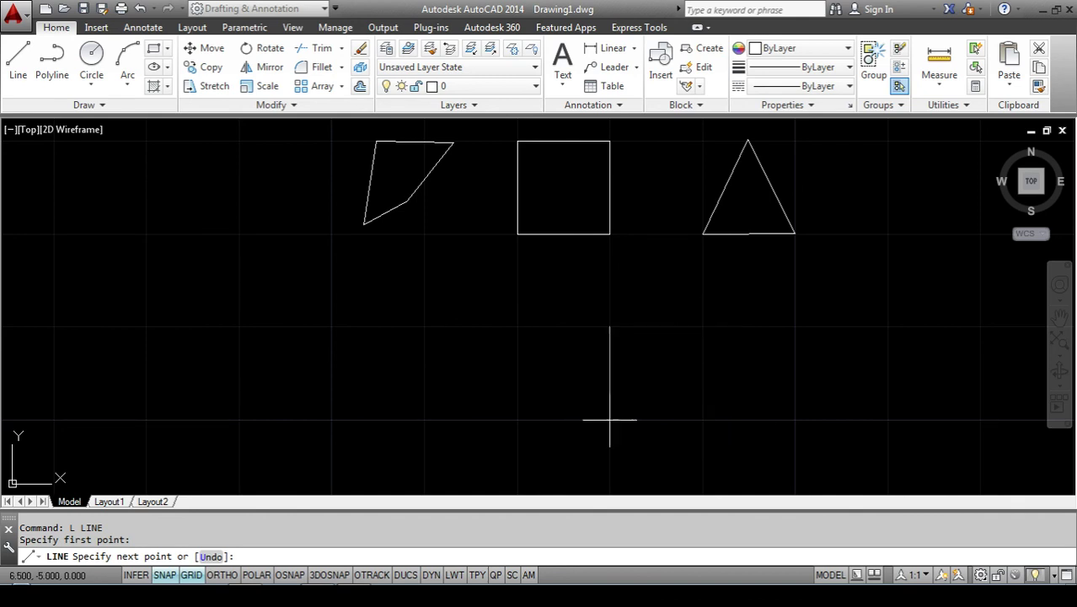
pyautogui.click(702, 326)
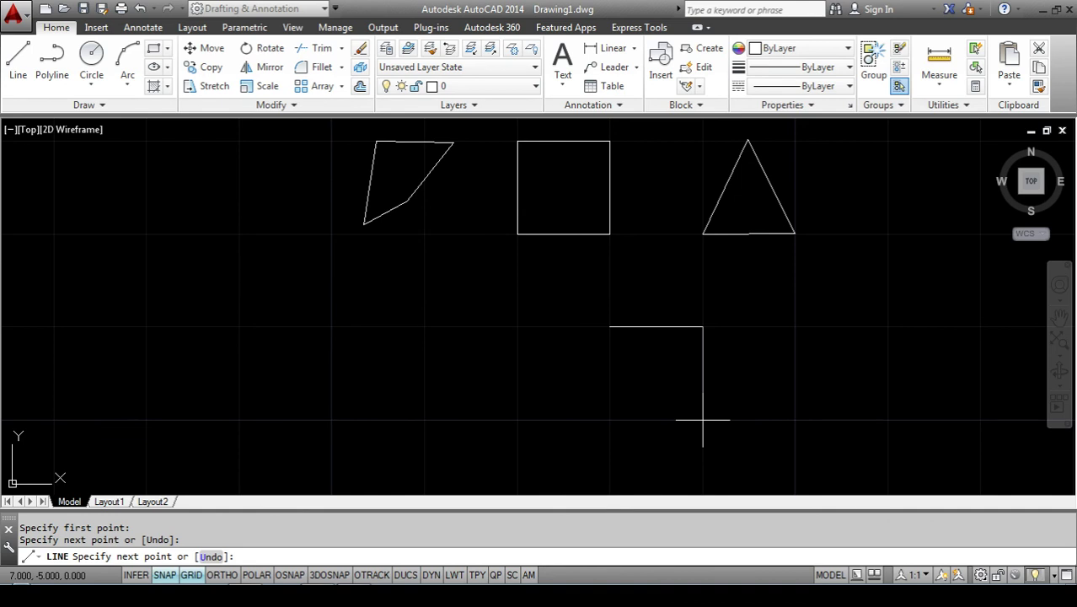
pyautogui.click(703, 418)
pyautogui.click(609, 419)
pyautogui.click(609, 326)
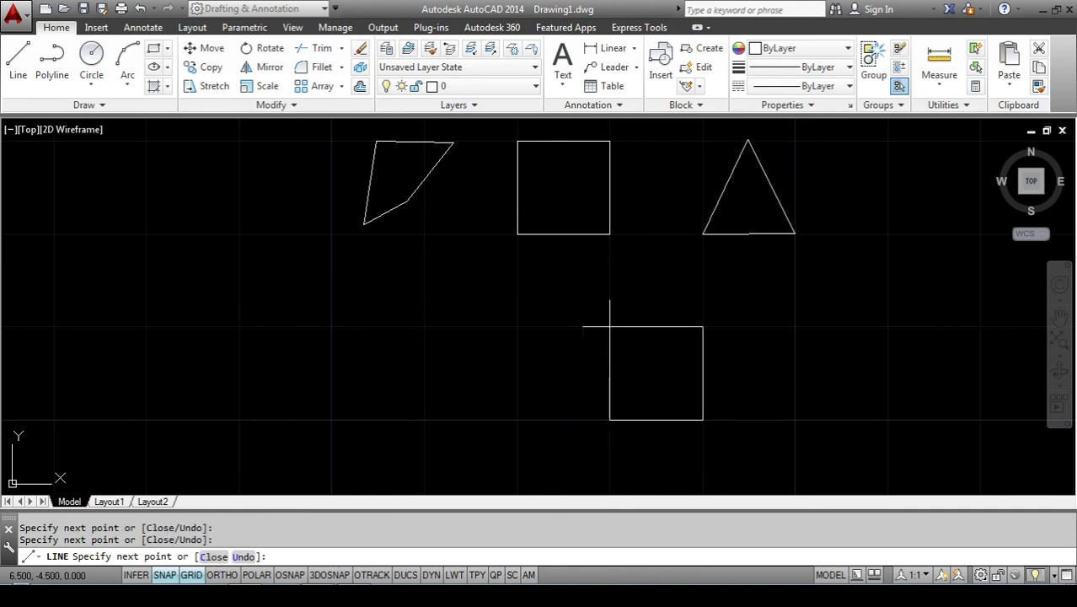
pyautogui.press('Return')
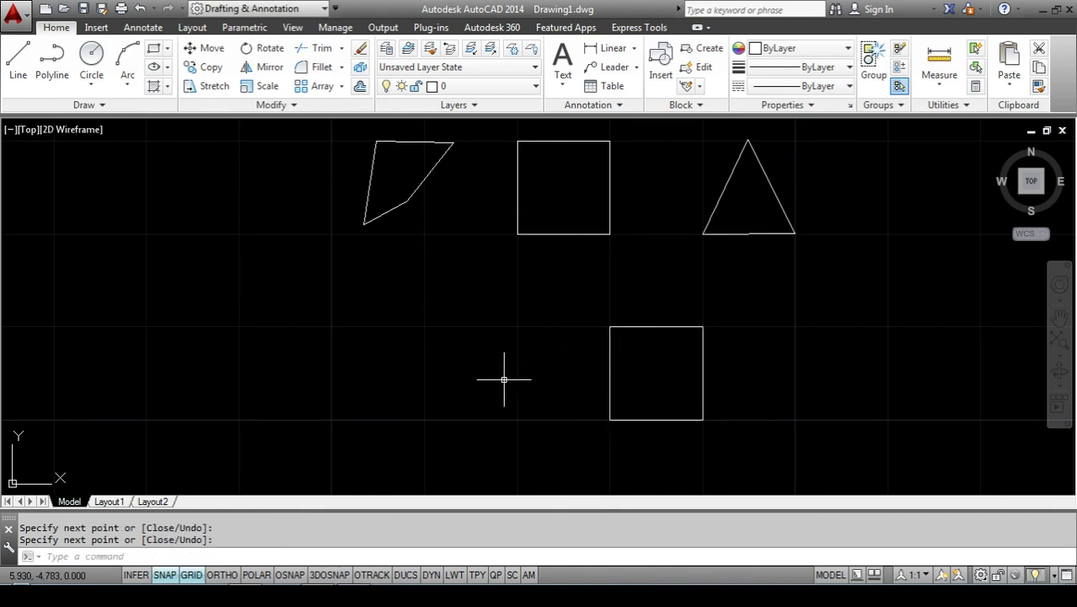
# Draw a closed right-angled triangle just left of the new square.
pyautogui.press('Return')
pyautogui.click(517, 326)
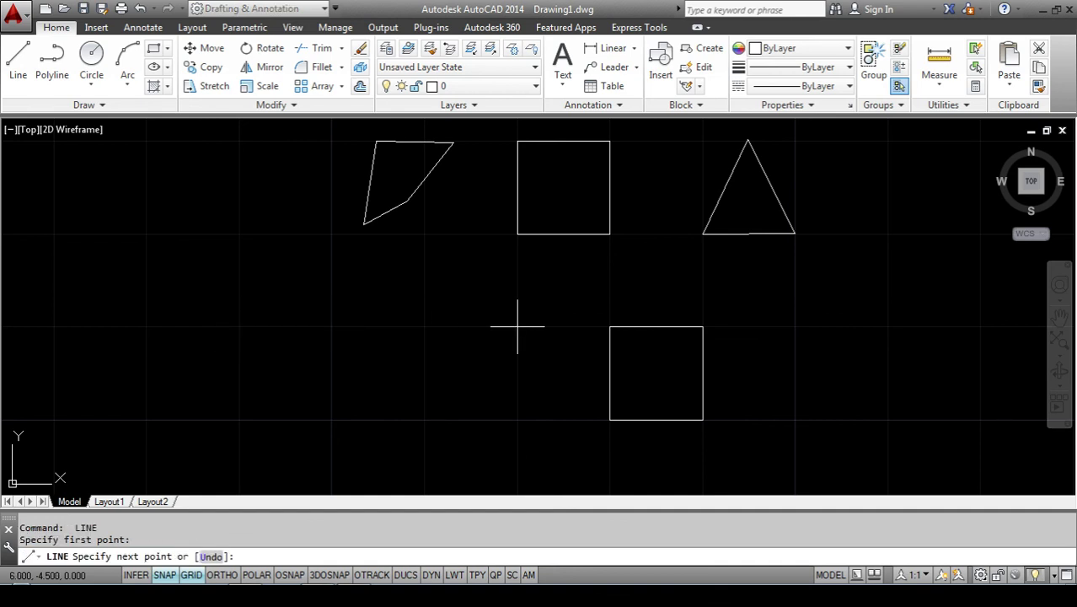
pyautogui.click(424, 418)
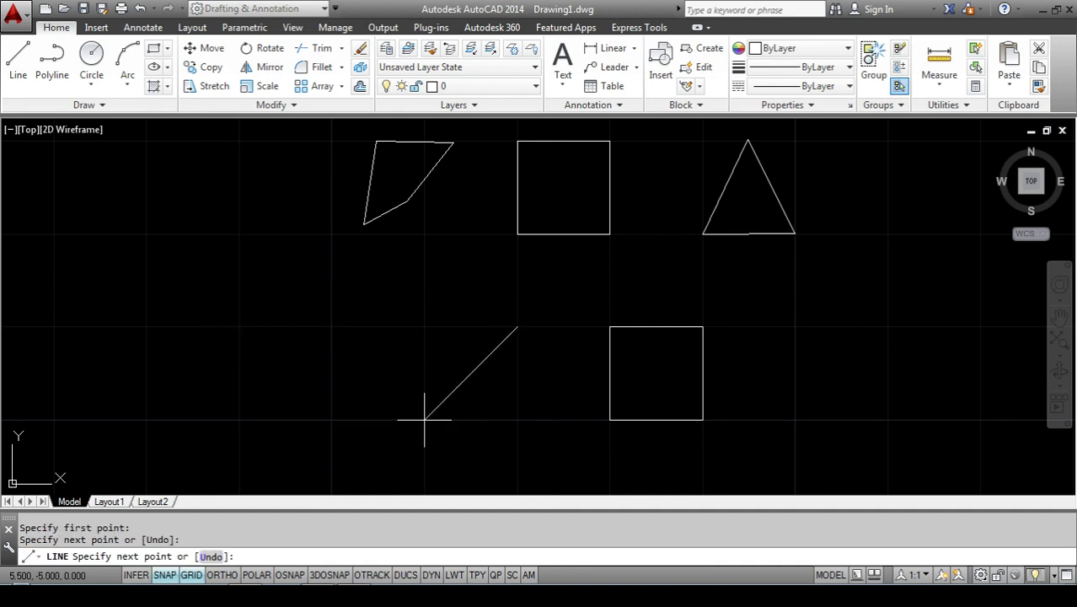
pyautogui.click(517, 418)
pyautogui.click(517, 326)
pyautogui.press('Return')
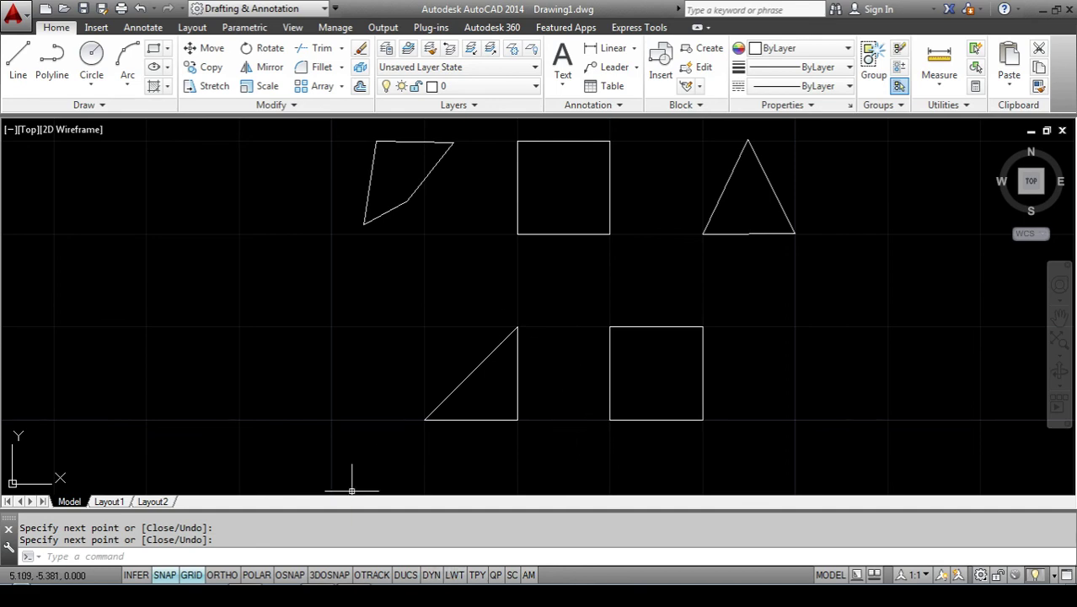
# Scroll through slides 7 and 8 to the final 'Like, Share, Subscribe This Video' slide.
pyautogui.scroll(-1, 496, 536)
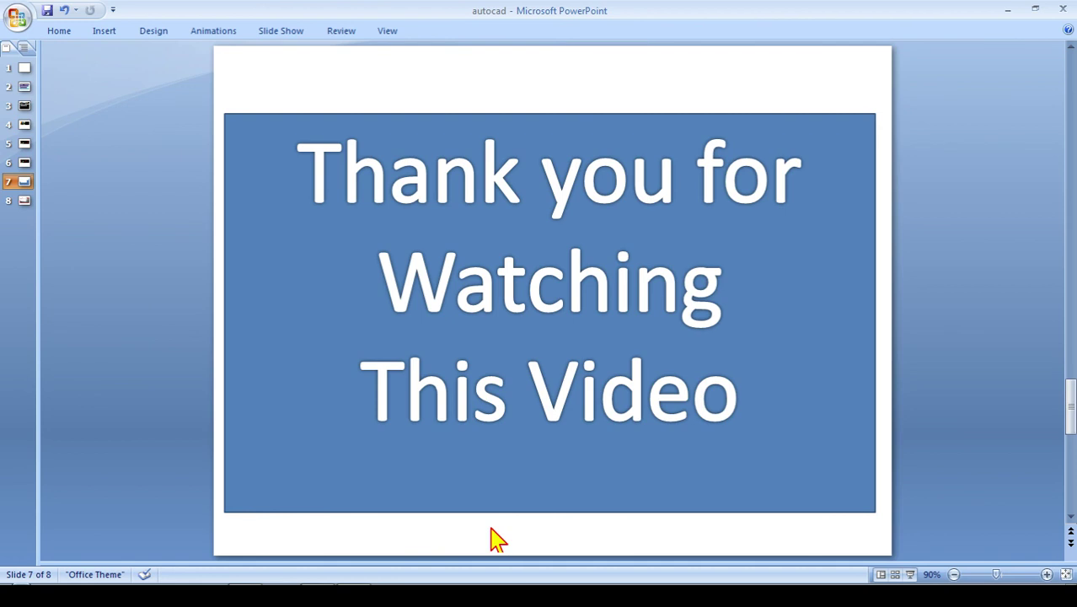
pyautogui.scroll(-1, 495, 535)
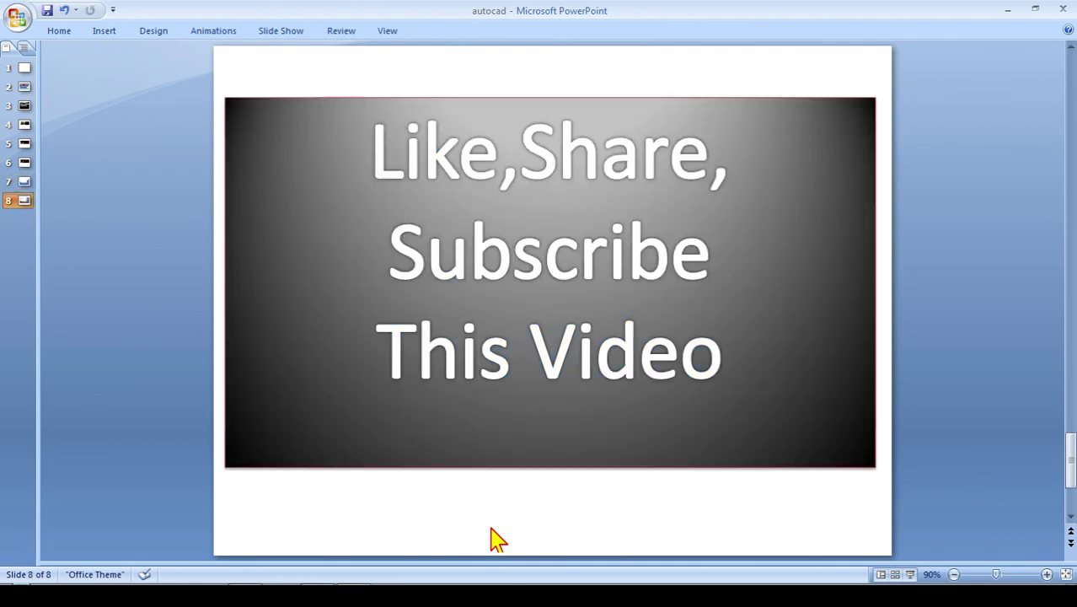